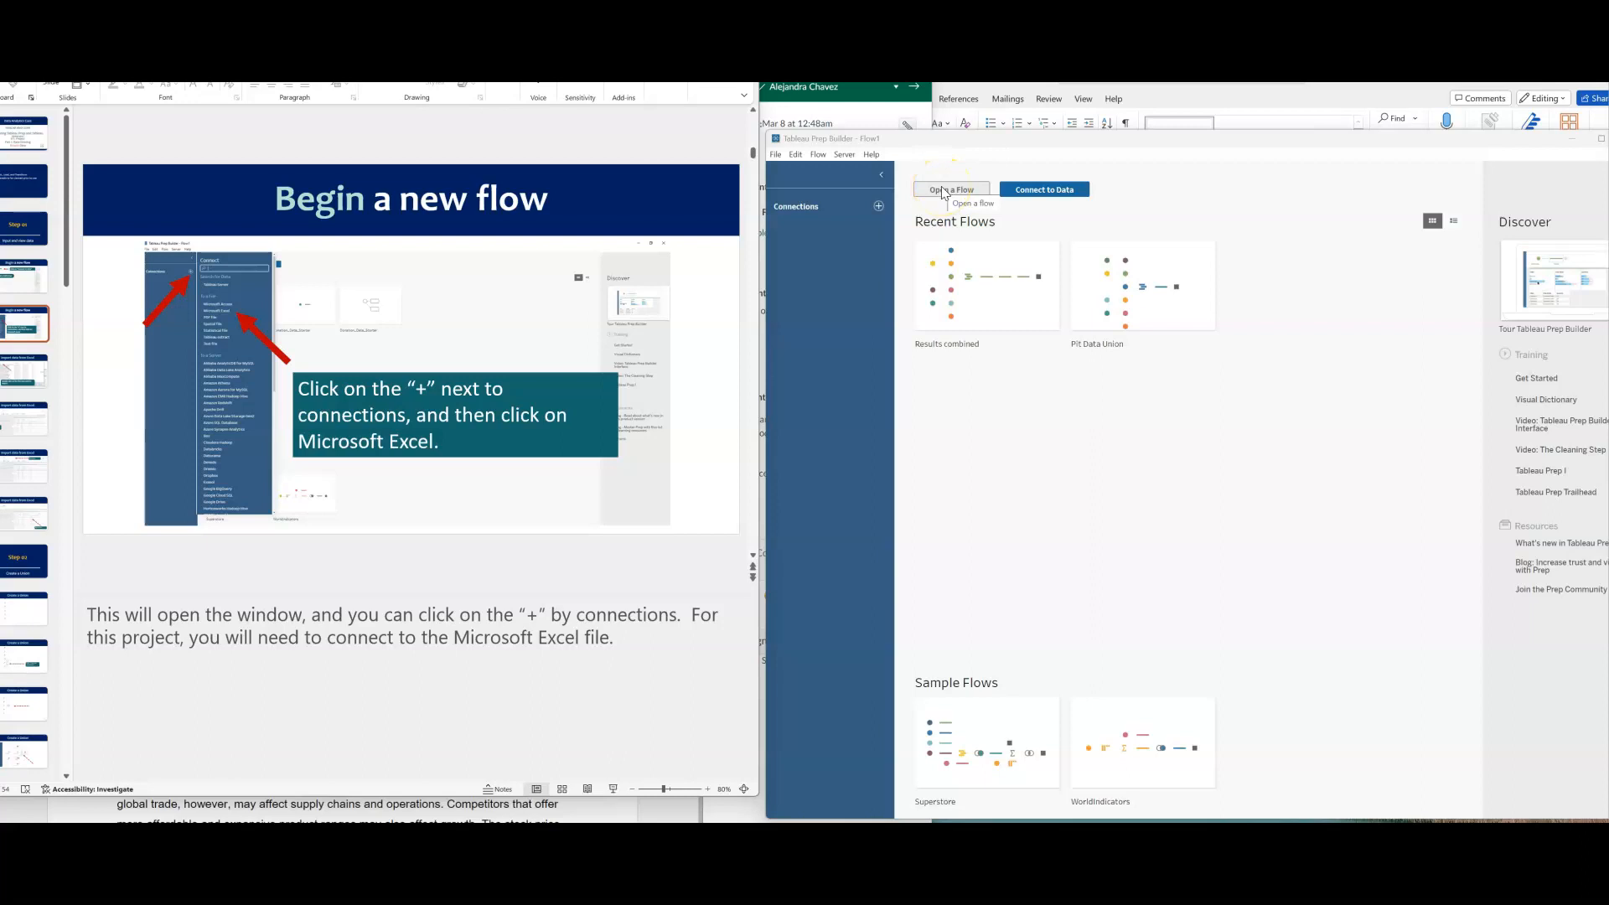
Connect to the Excel file "02 atlanta 2-24-2019 results" in the Nascar folder "2019 results Clean".
left_click(1029, 192)
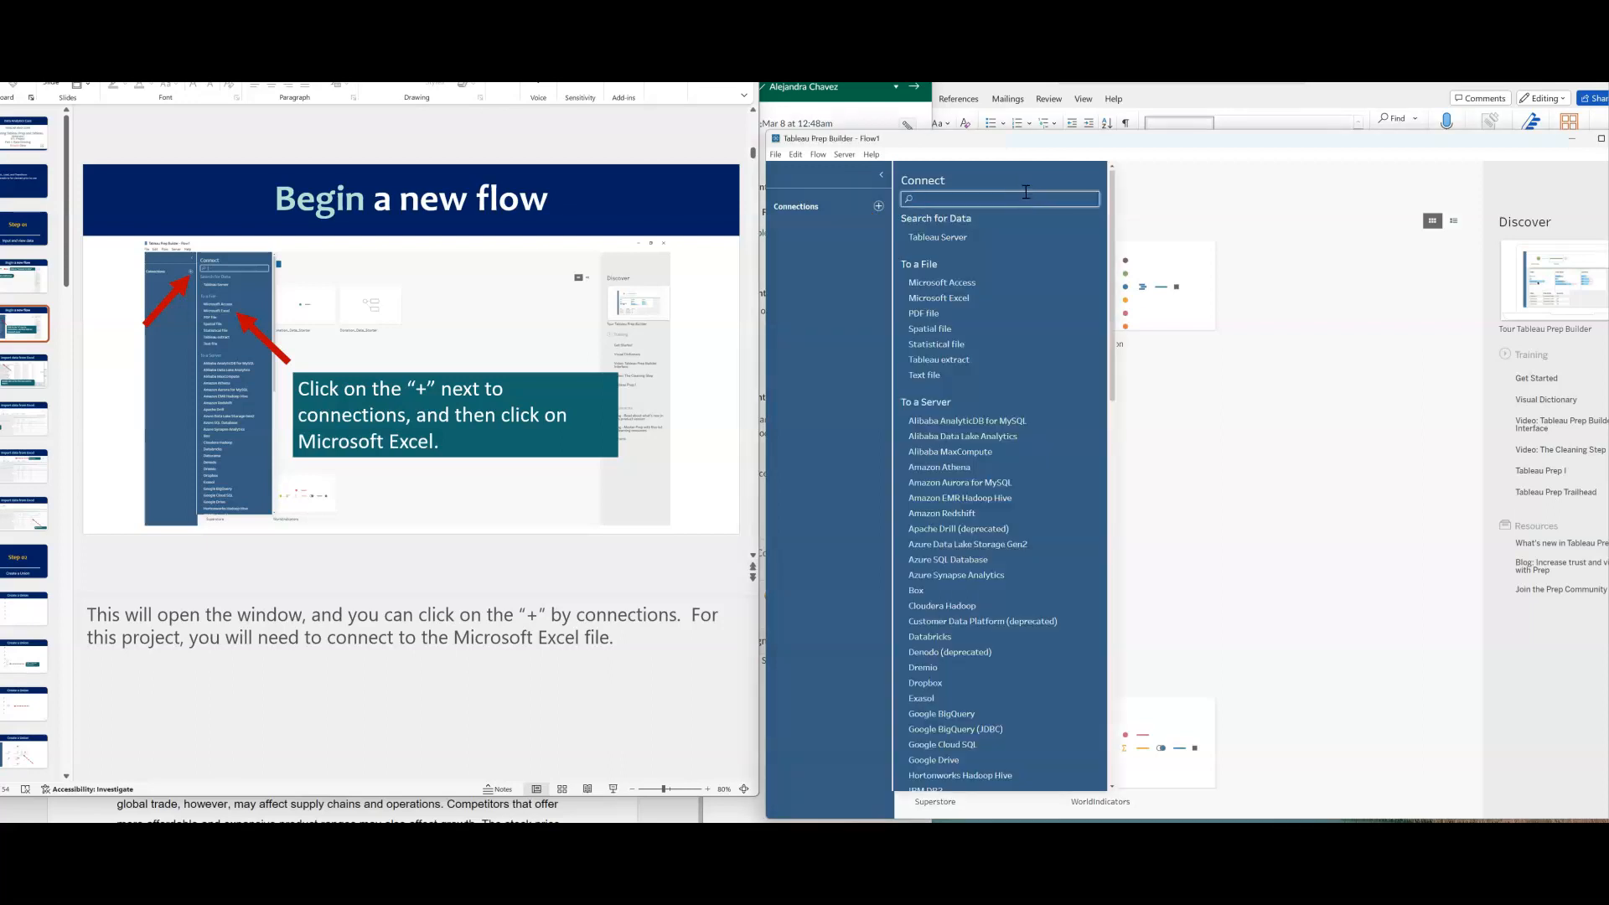
left_click(937, 298)
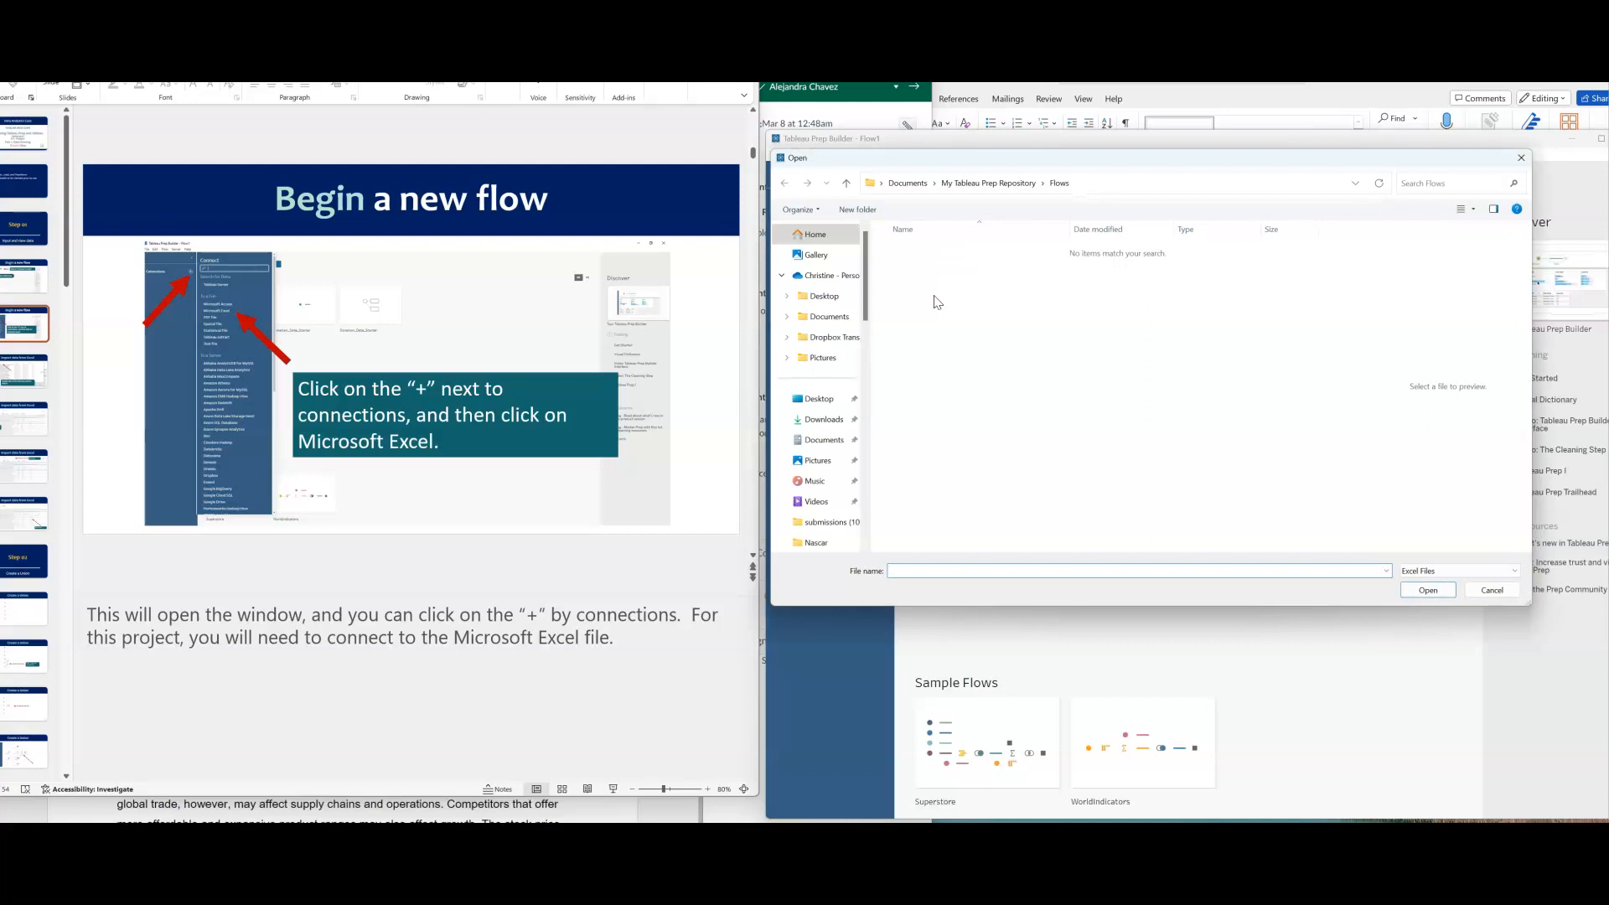
left_click(970, 185)
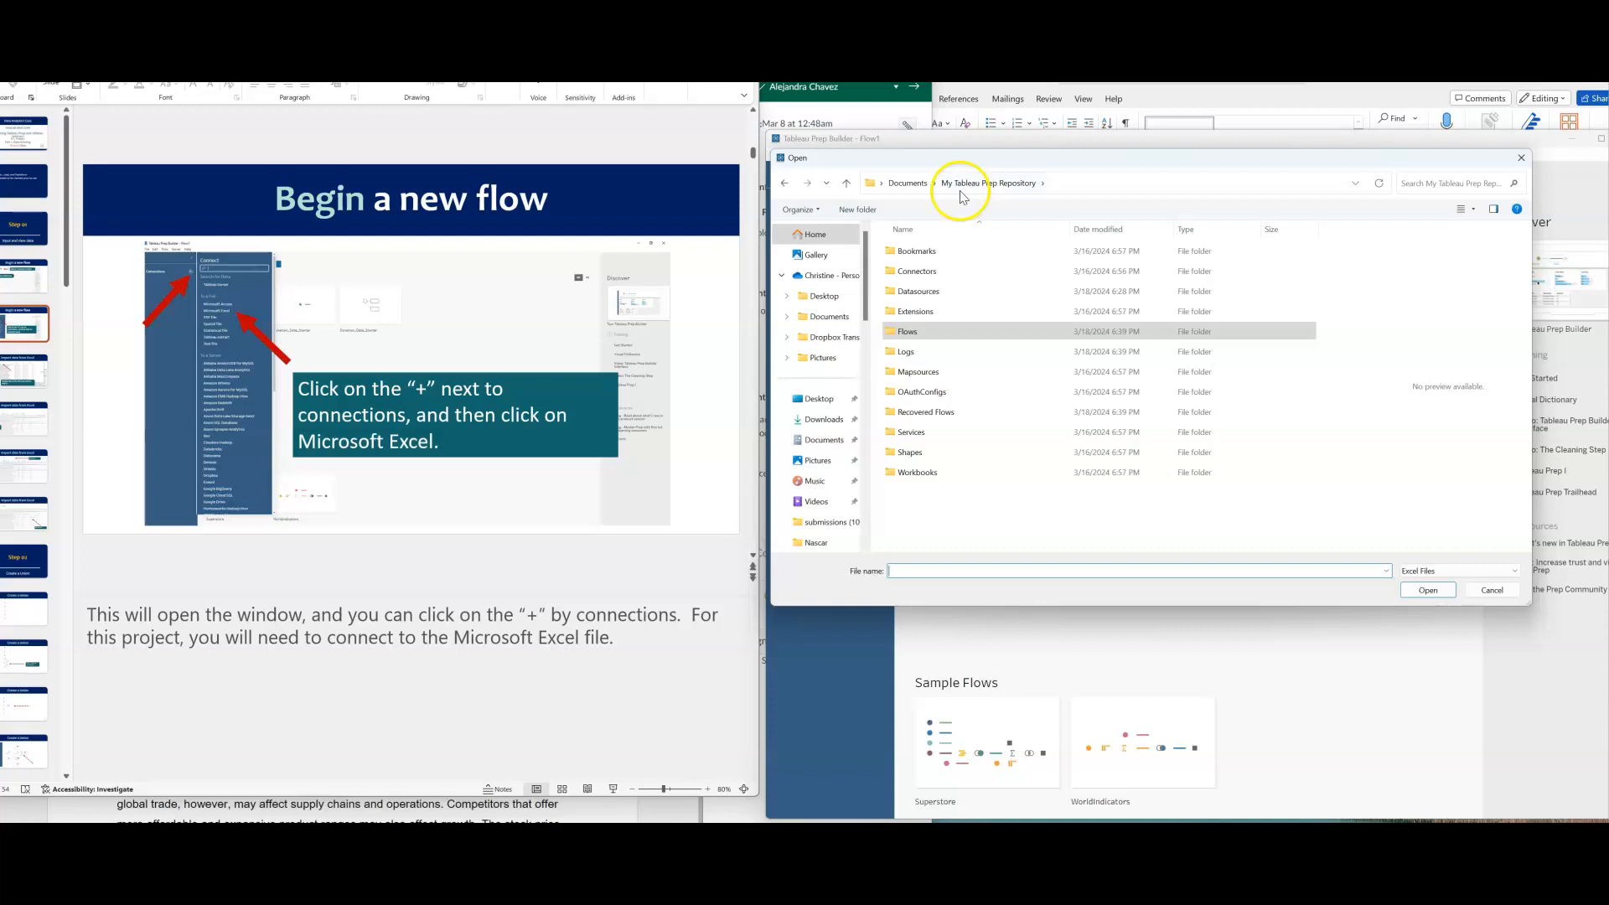
left_click(907, 183)
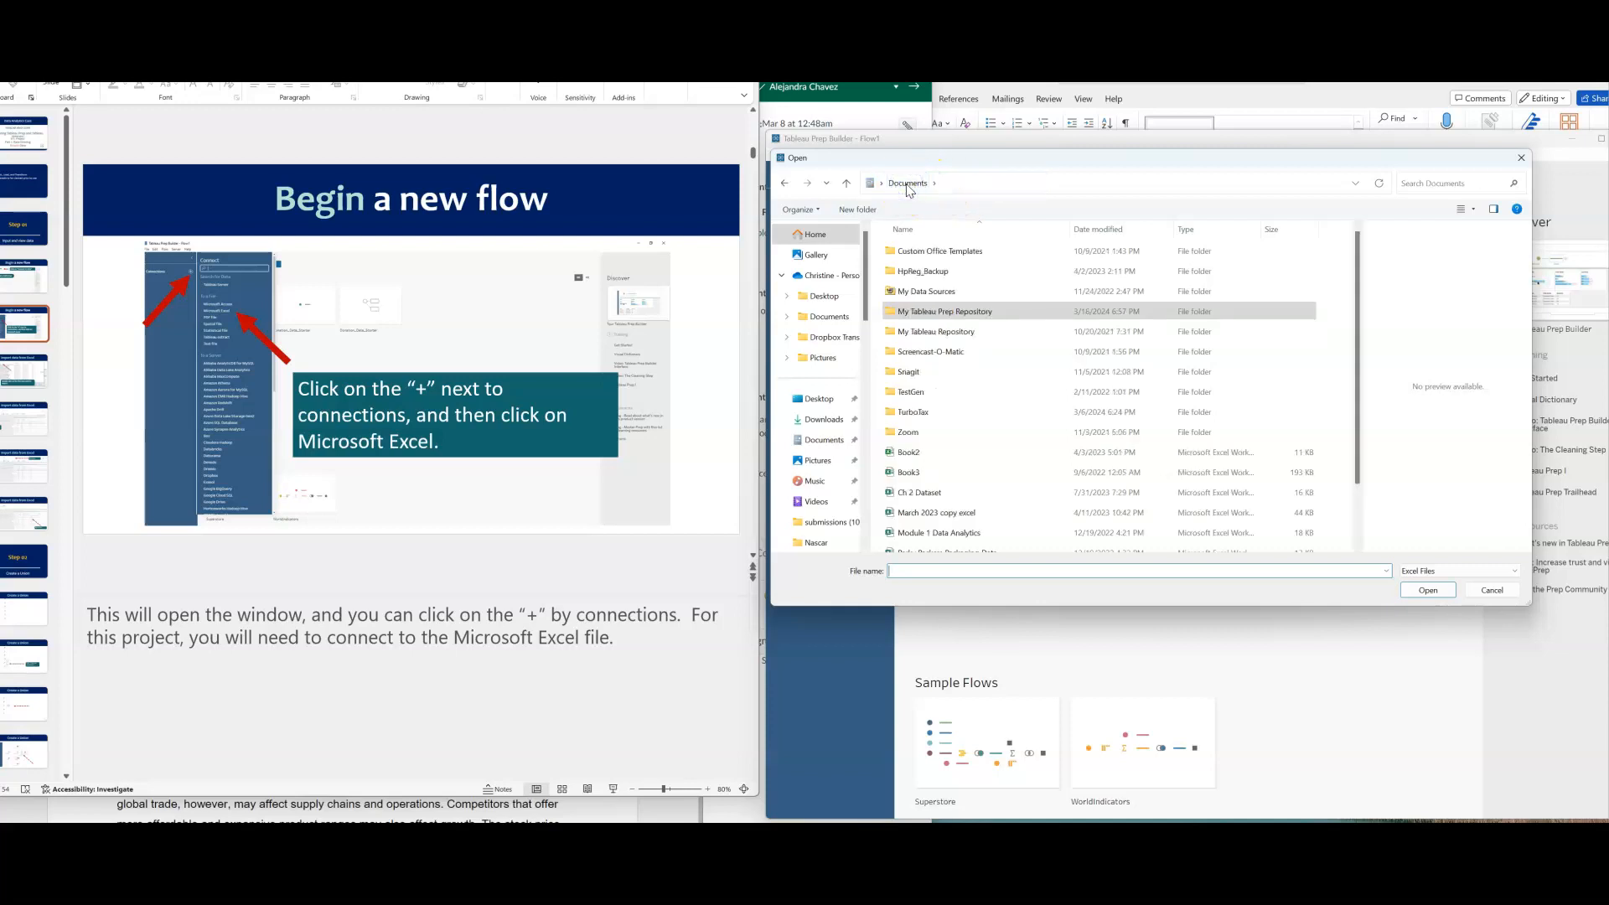
double_click(917, 332)
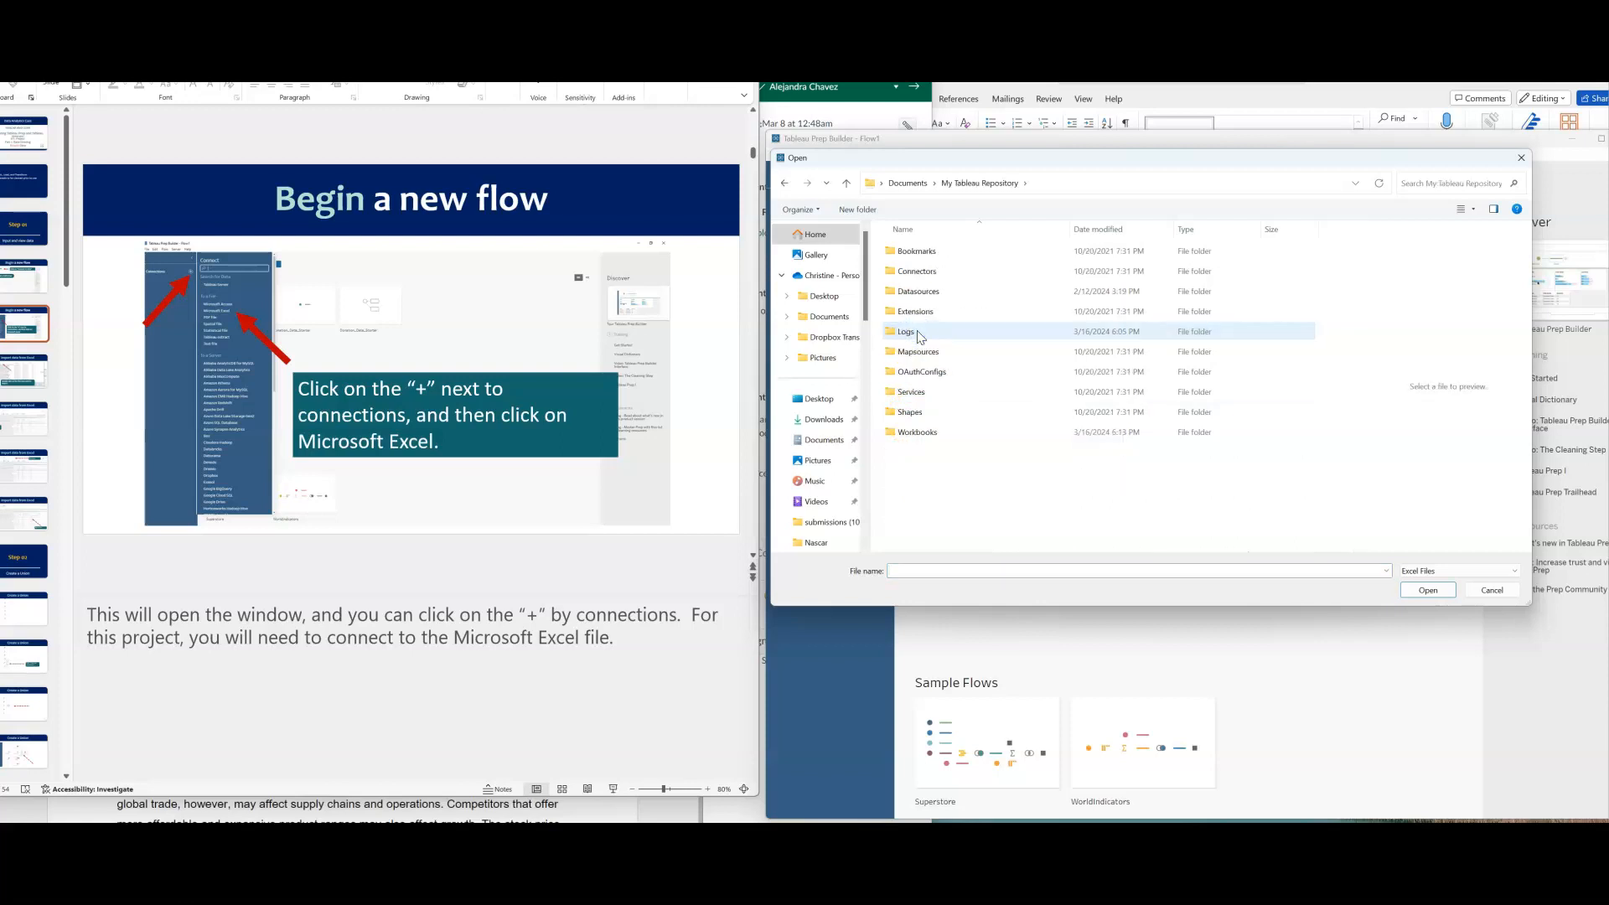
left_click(49, 814)
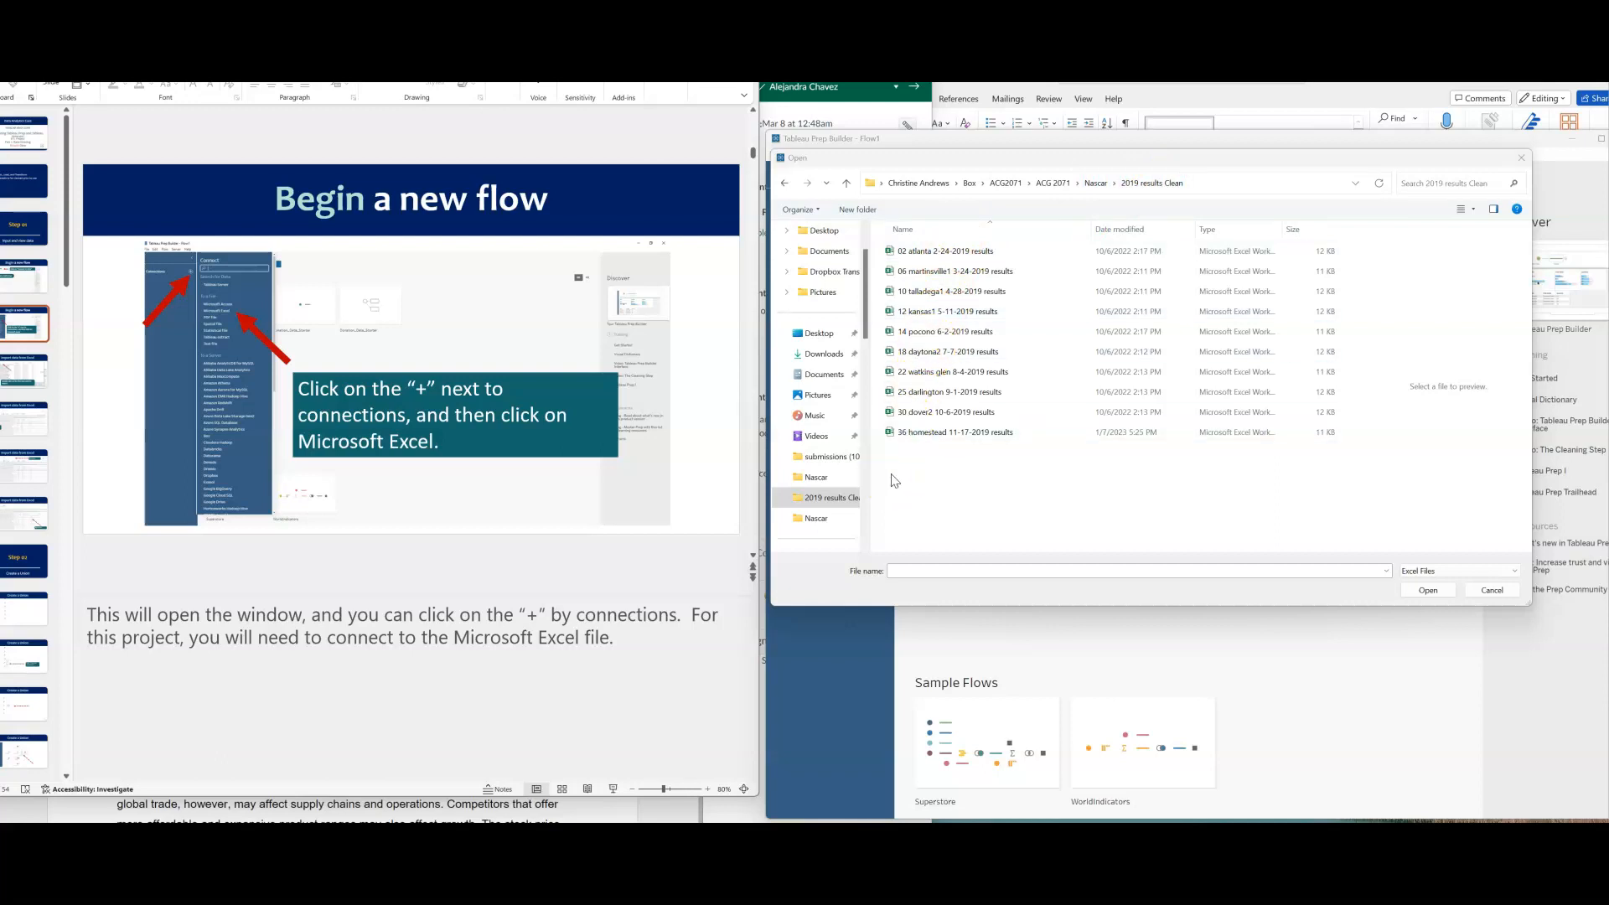
left_click(968, 410)
double_click(962, 257)
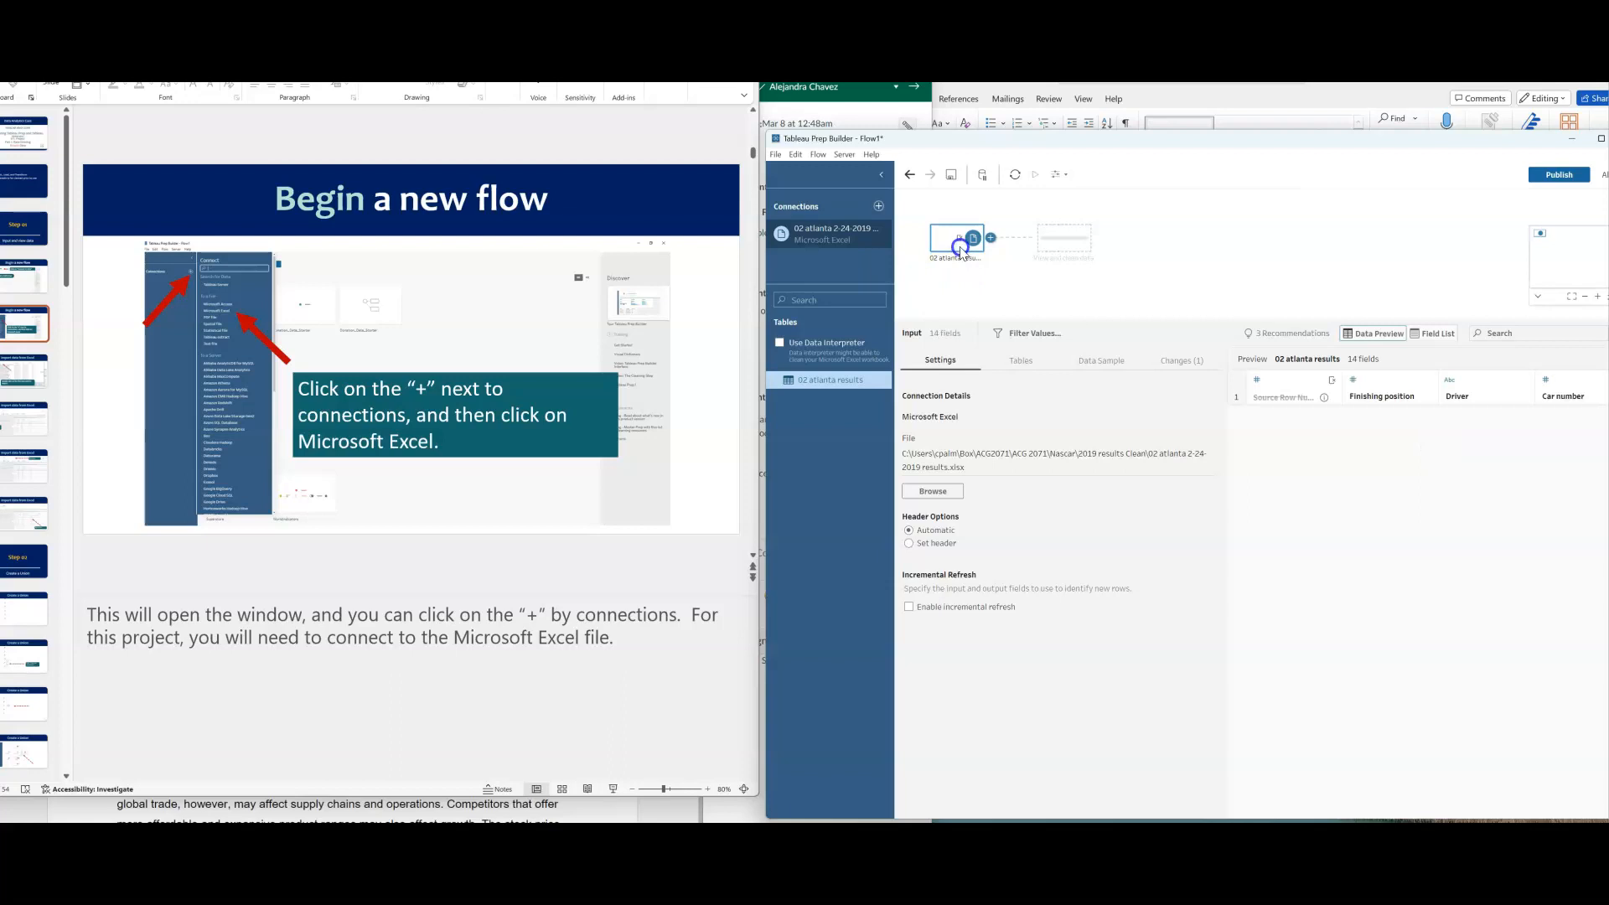
Add a Microsoft Excel connection to the "06 martinsville1 3-24-2019 results" file.
left_click(879, 206)
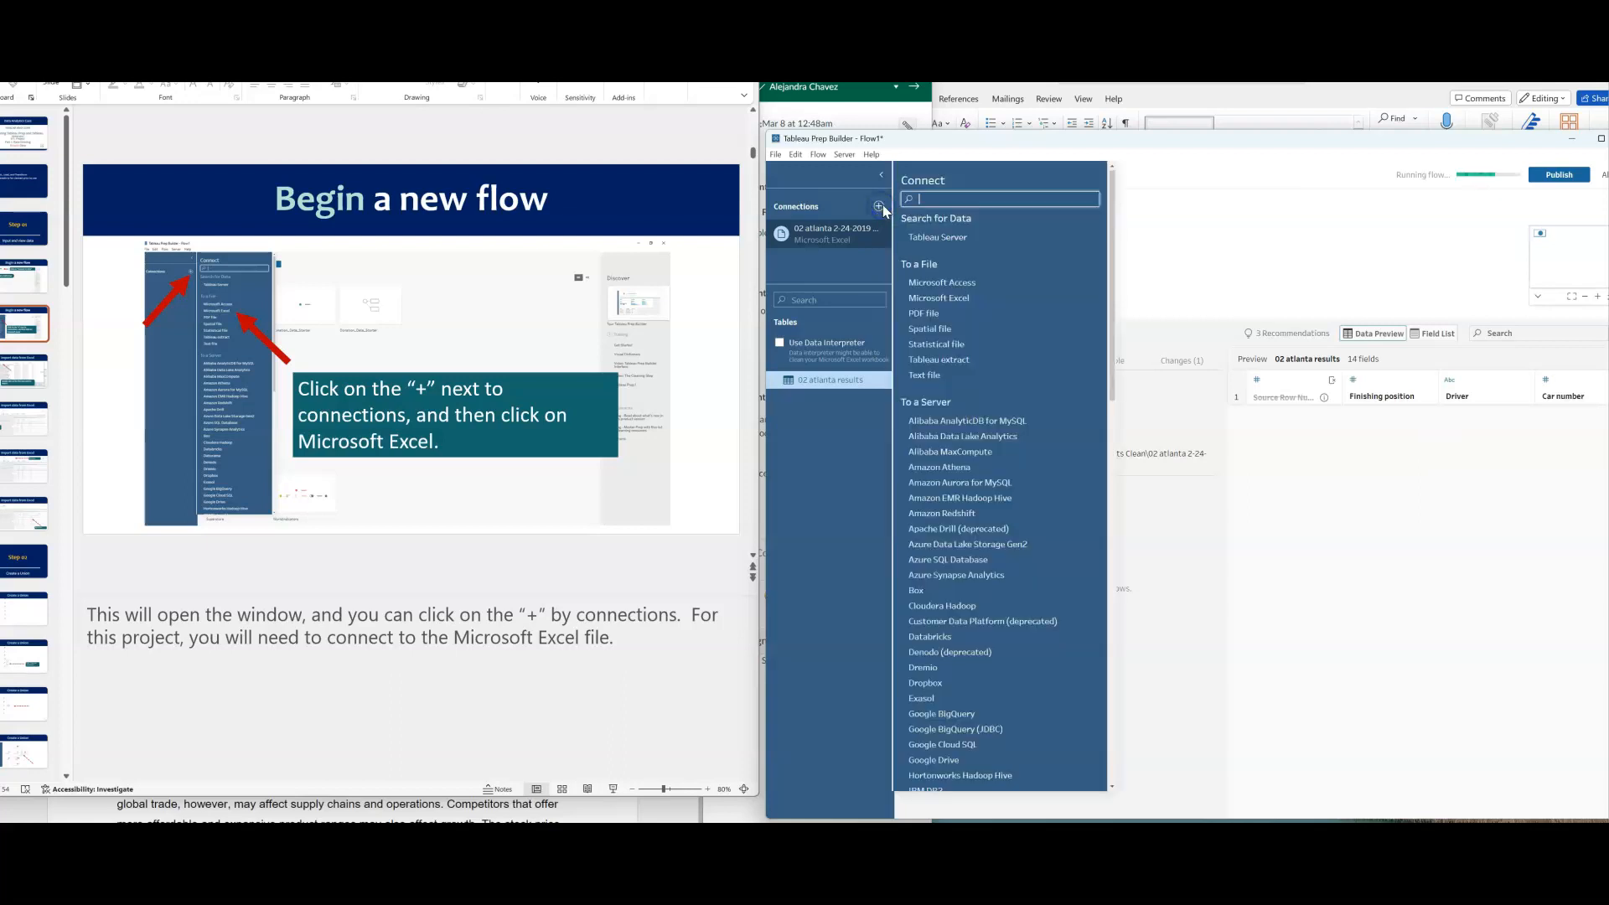
left_click(943, 298)
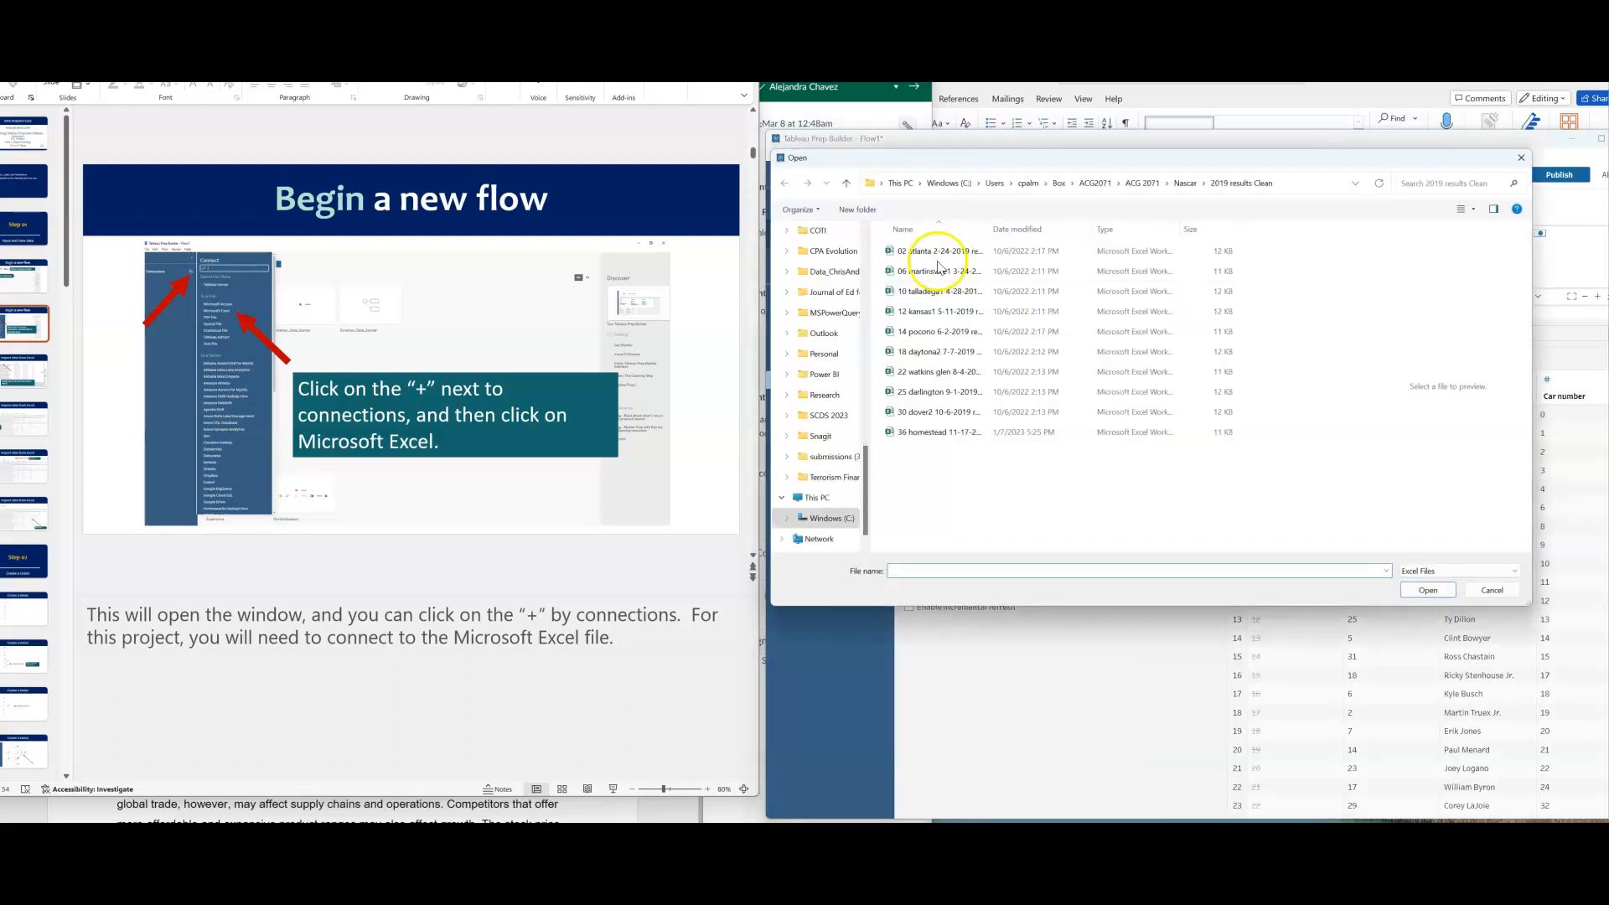
double_click(937, 274)
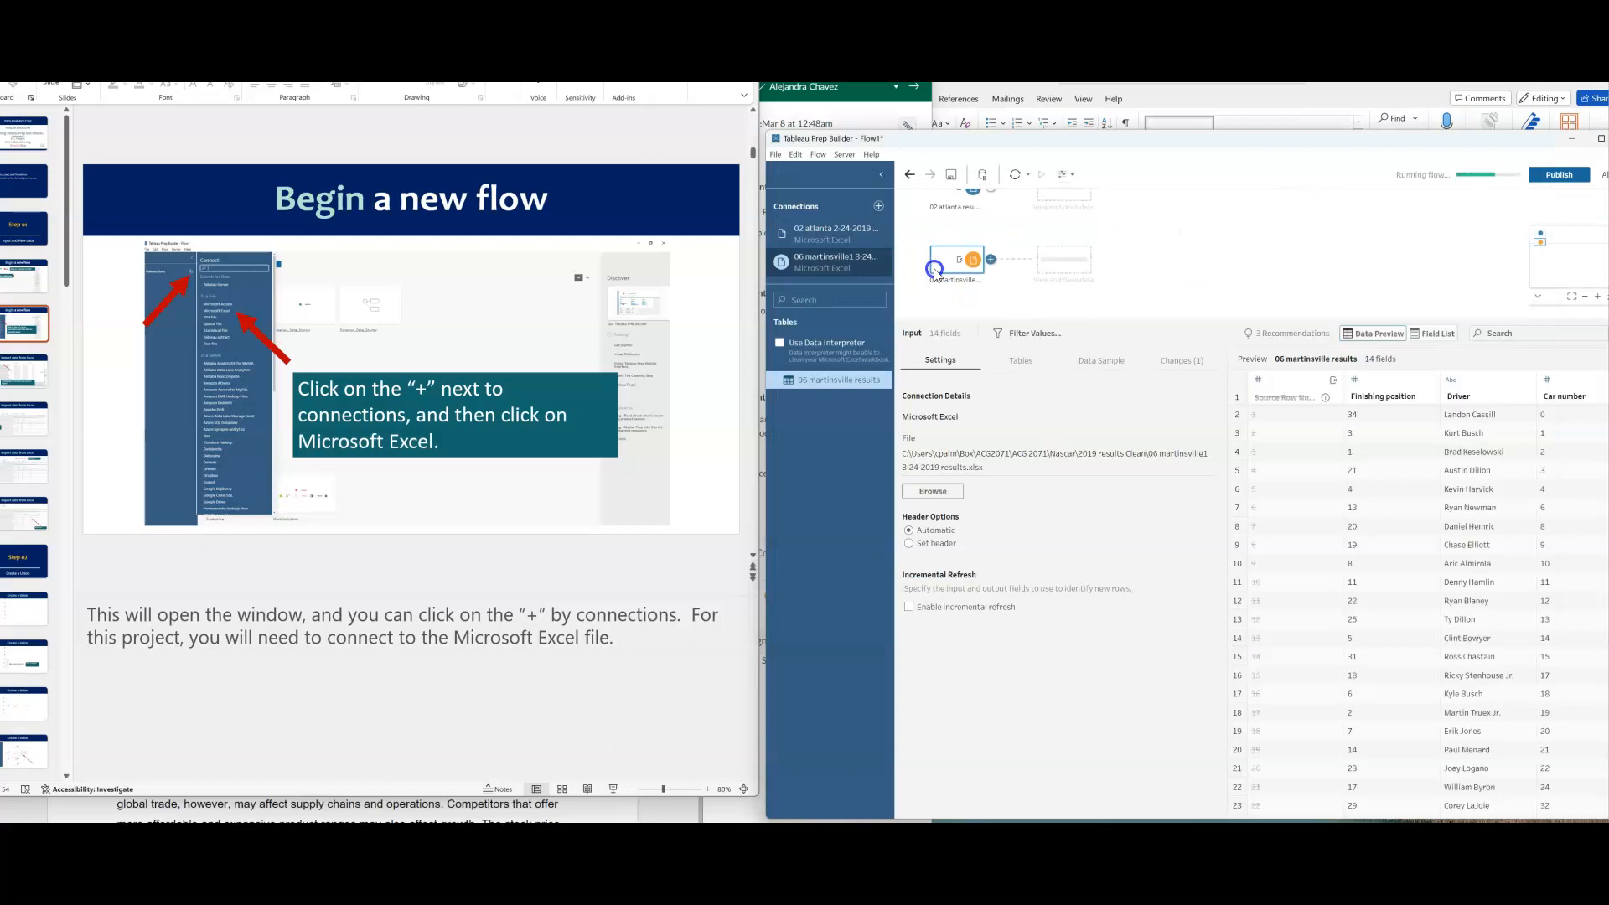
Add a Microsoft Excel connection to the "10 talladega1 4-28-2019" race results file.
left_click(878, 206)
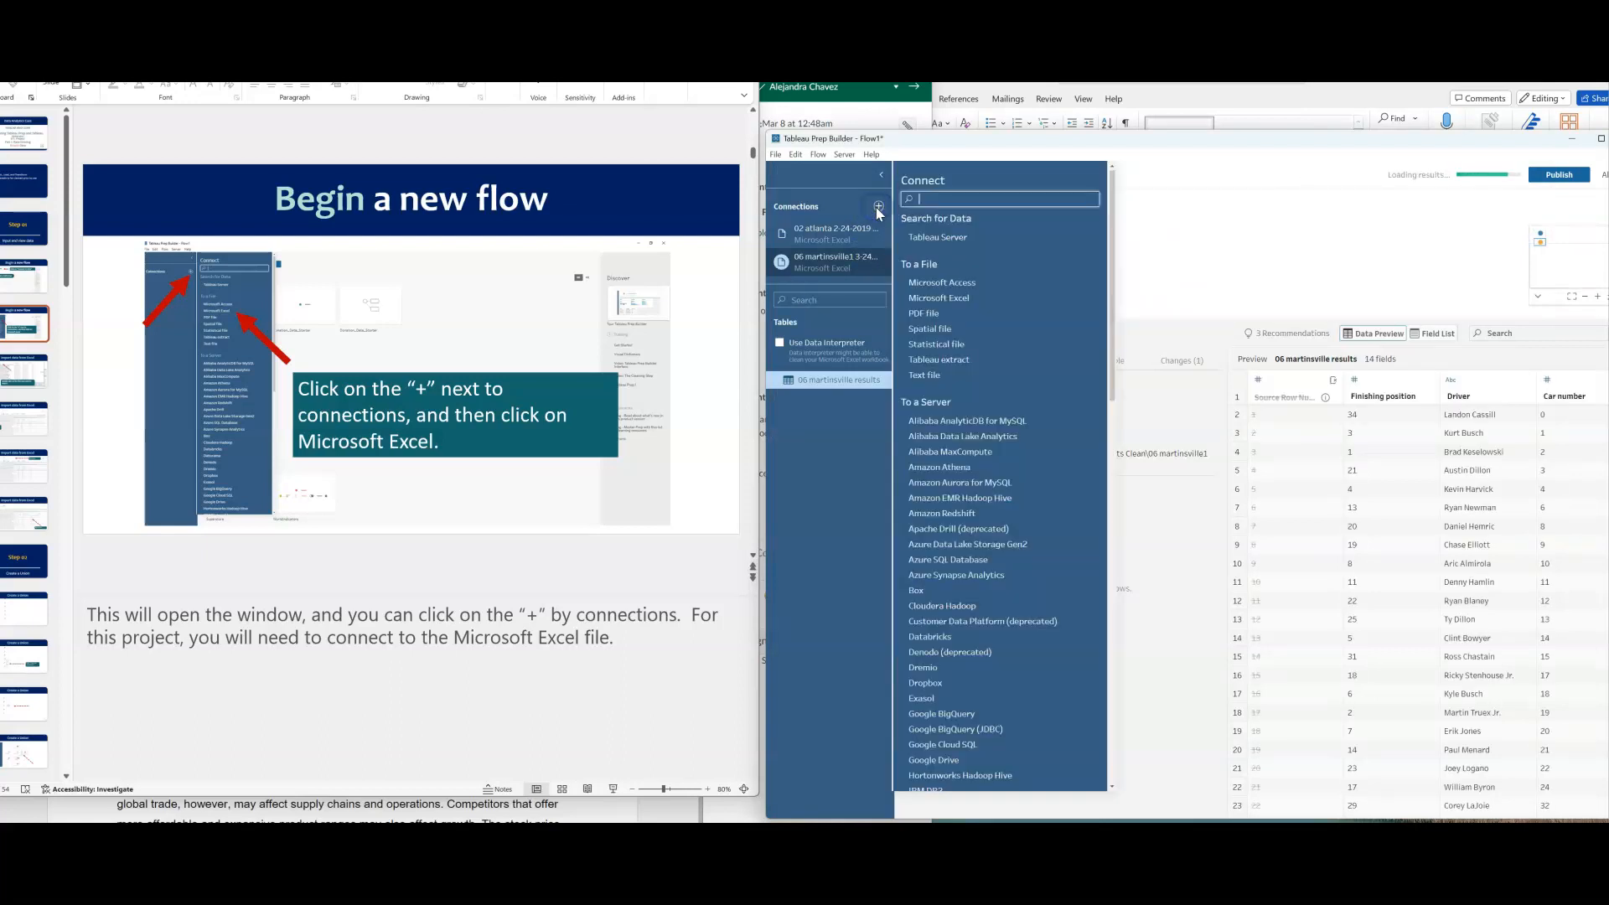
left_click(929, 303)
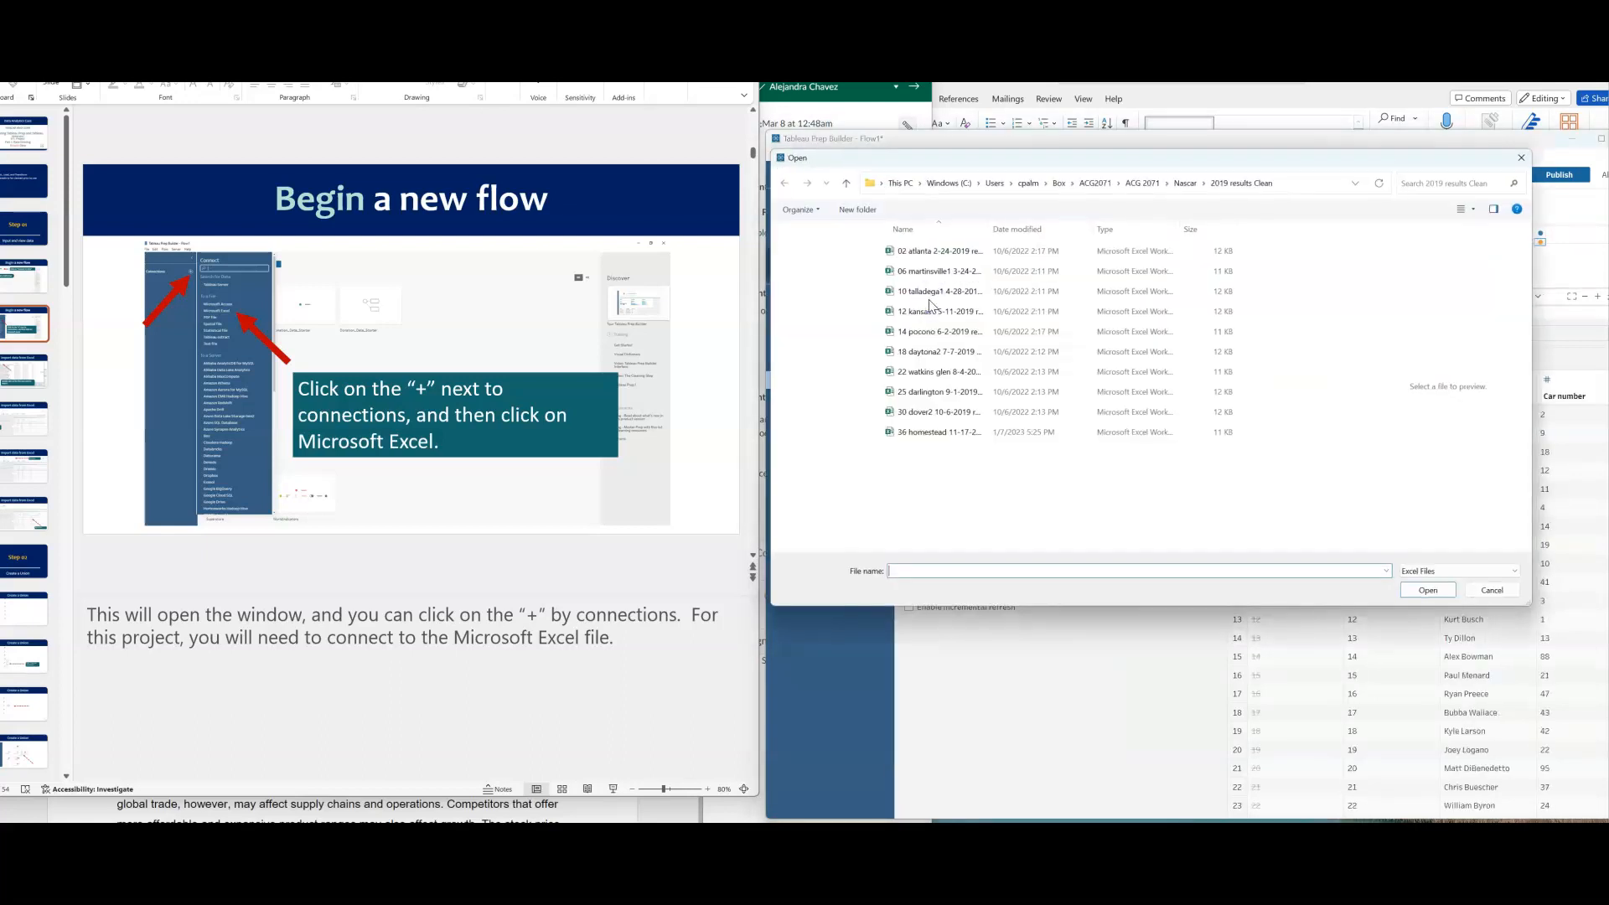
double_click(939, 291)
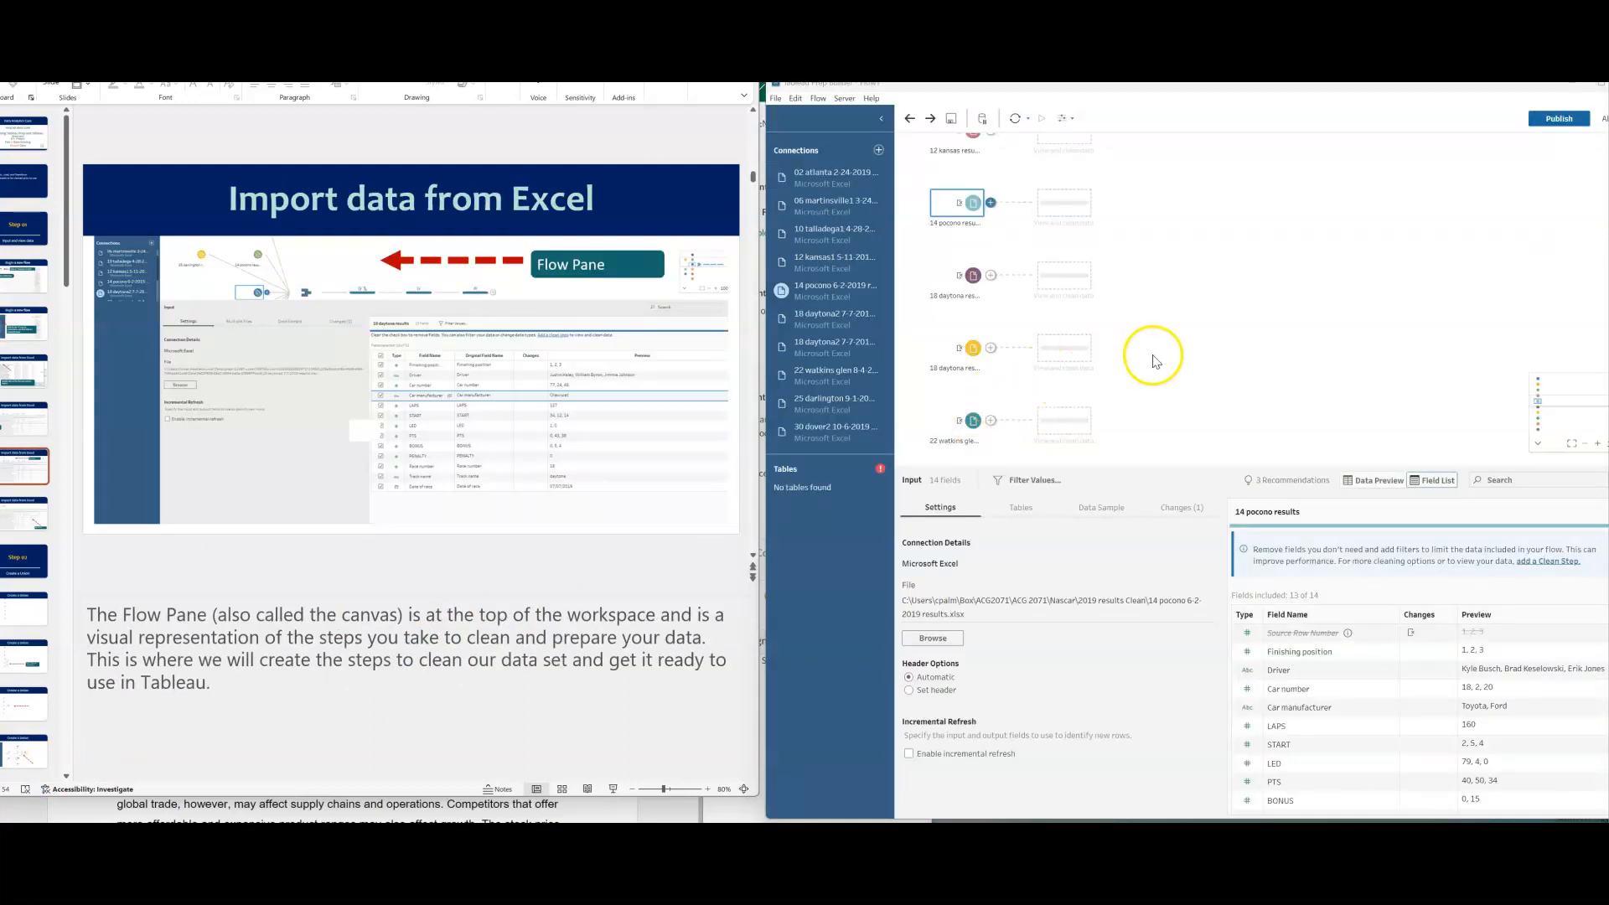
Look over the imported race result inputs in the flow pane, from 02 atlanta to 30 dover.
scroll(1156, 359, "up", 5)
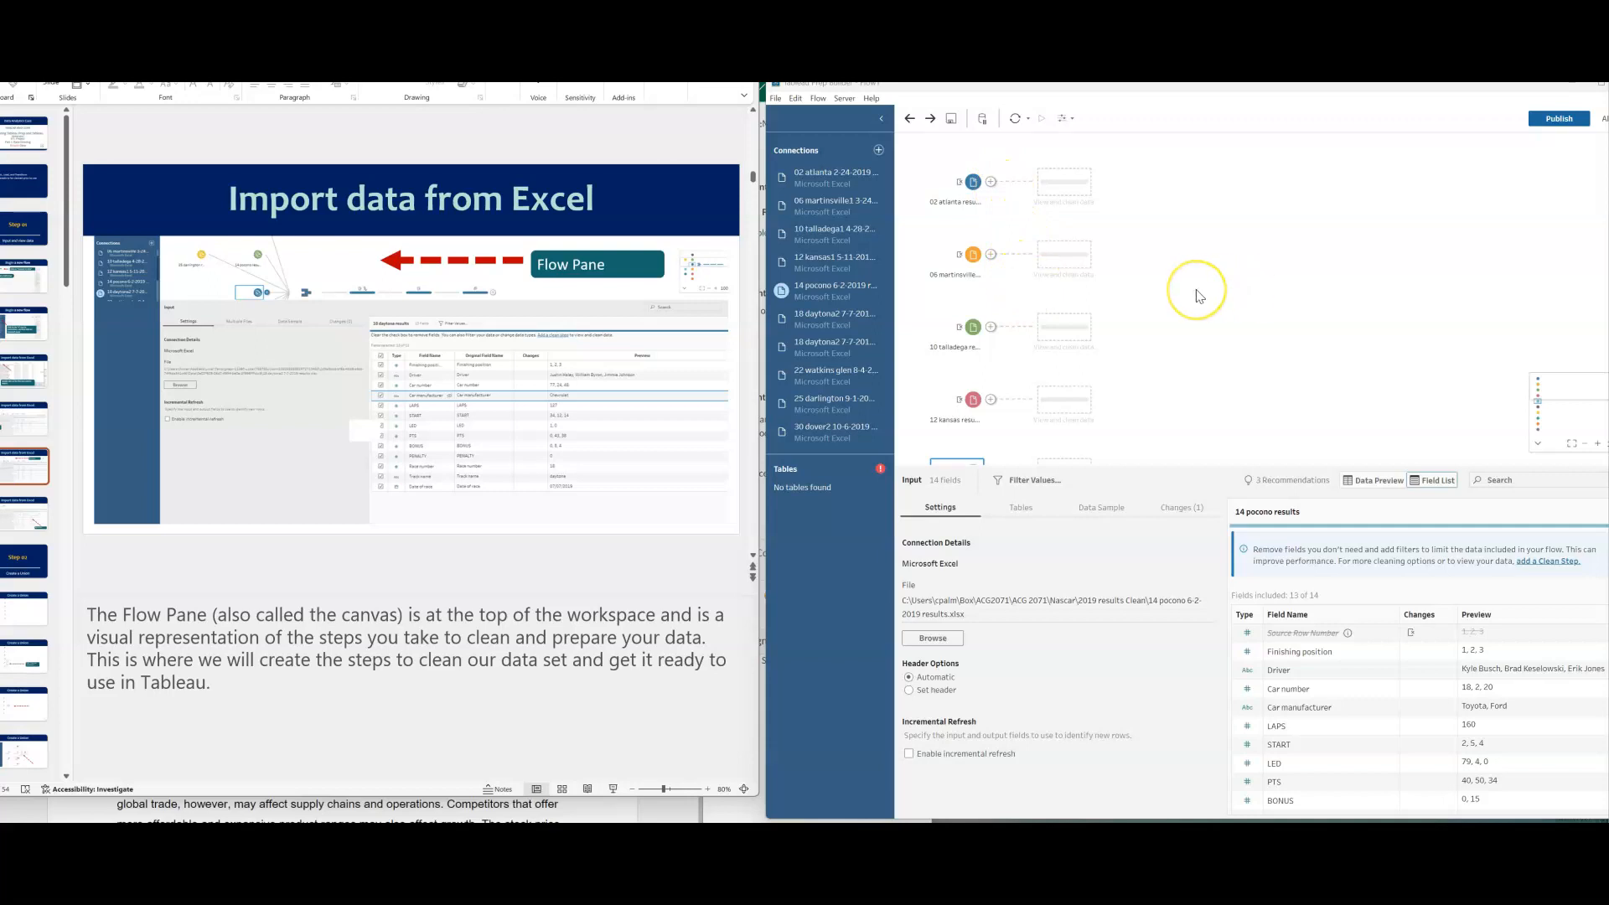
scroll(1197, 295, "down", 5)
scroll(1197, 295, "down", 1)
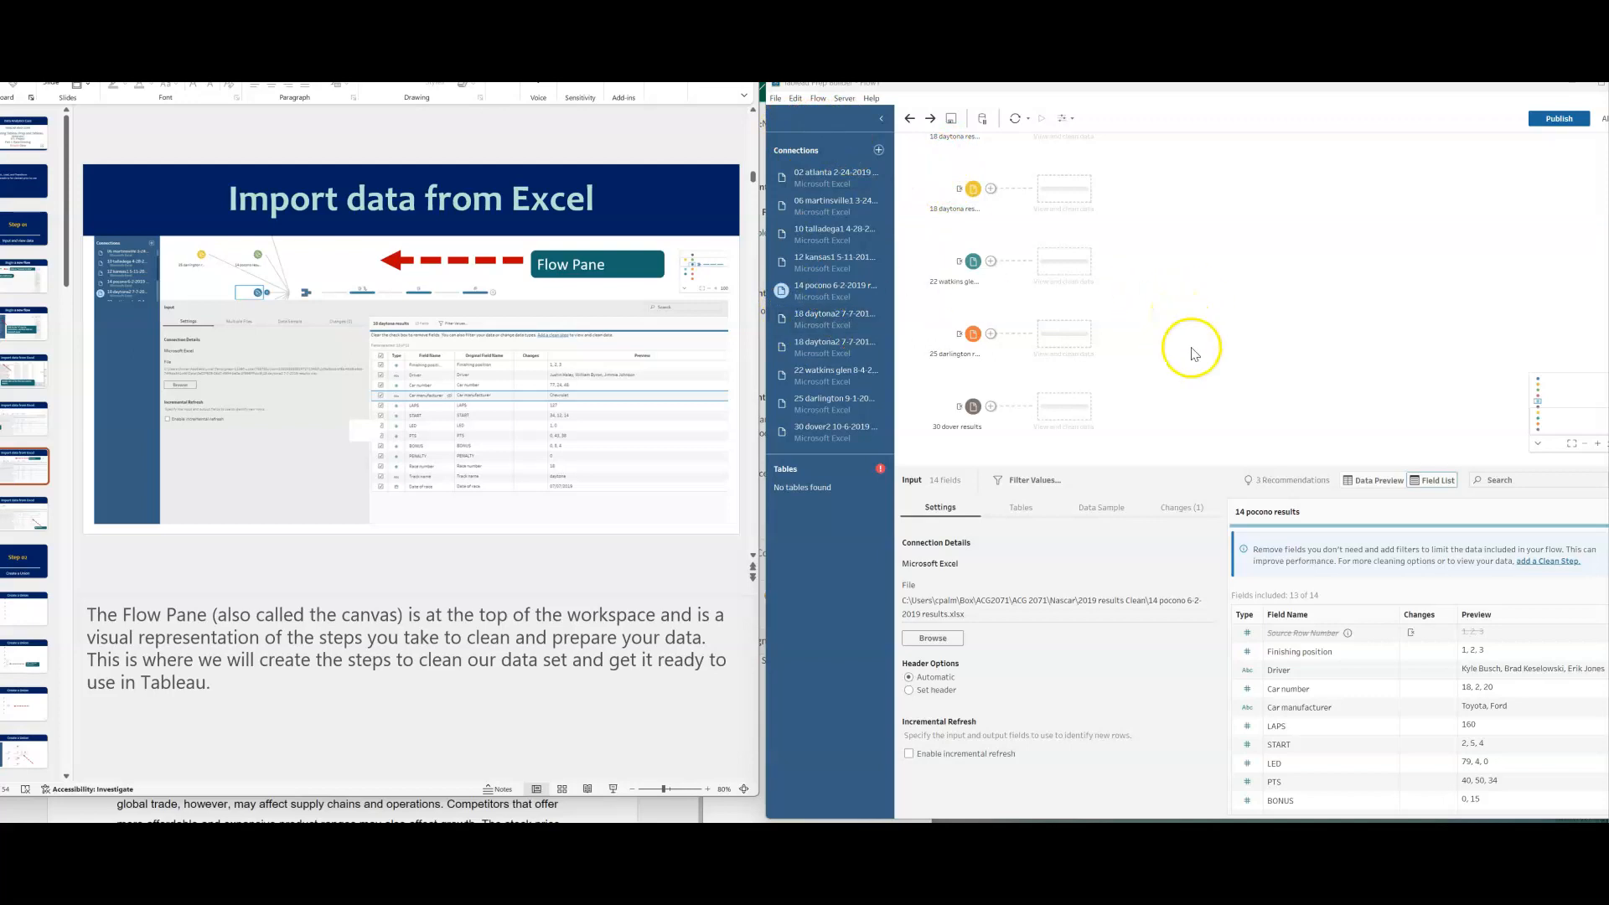
scroll(1183, 335, "up", 3)
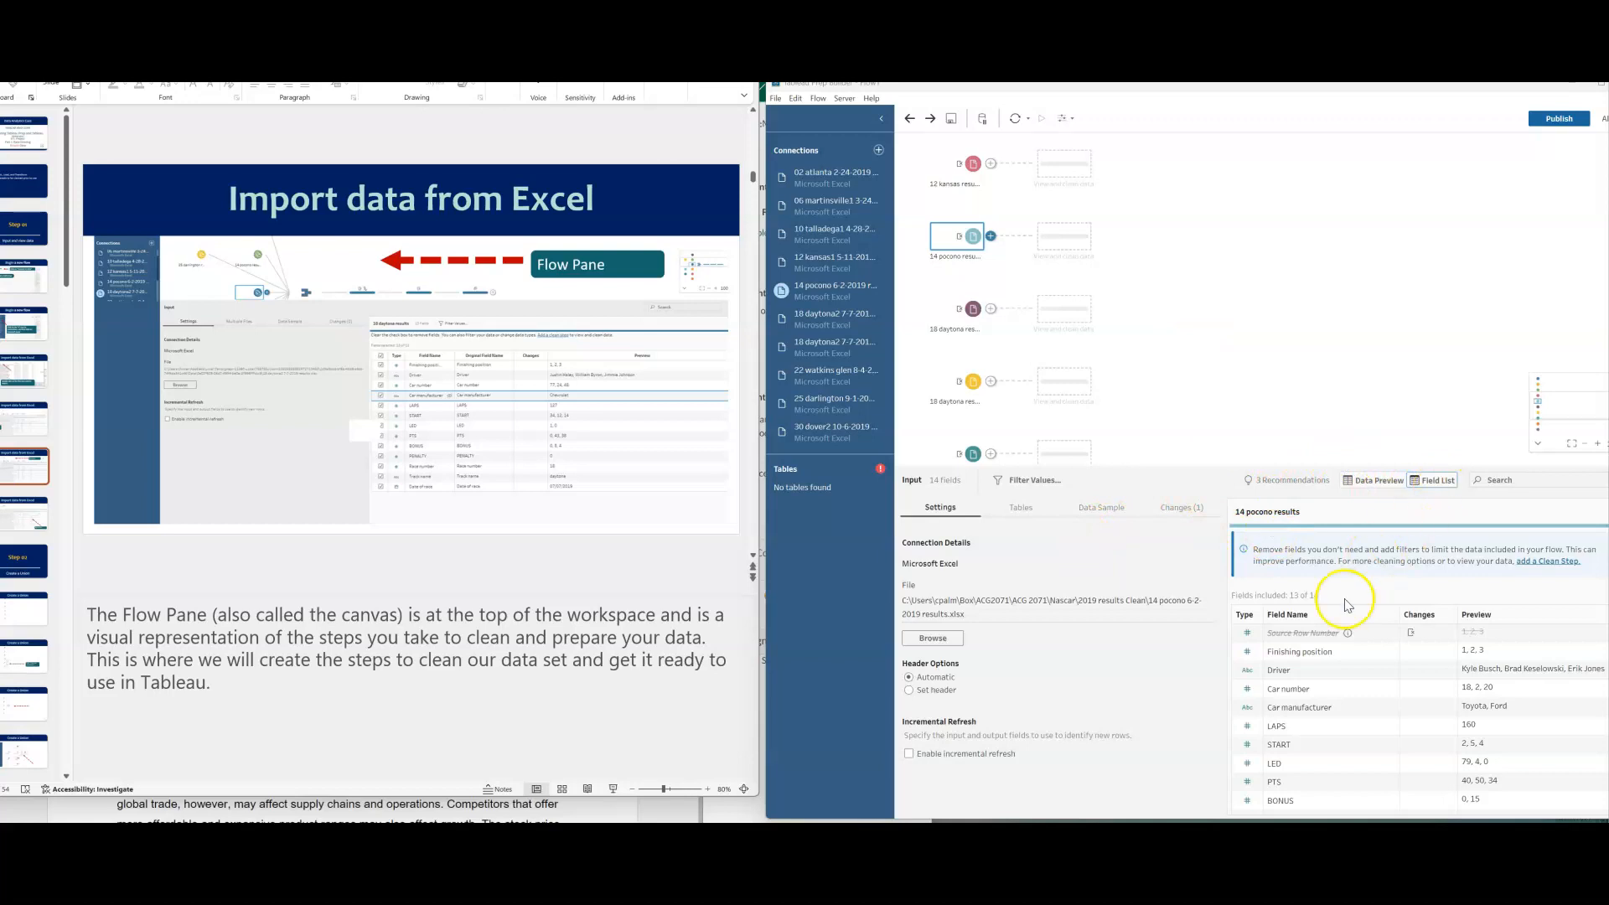
Examine the field list of the 14 pocono results input and show its data preview.
scroll(1388, 680, "down", 1)
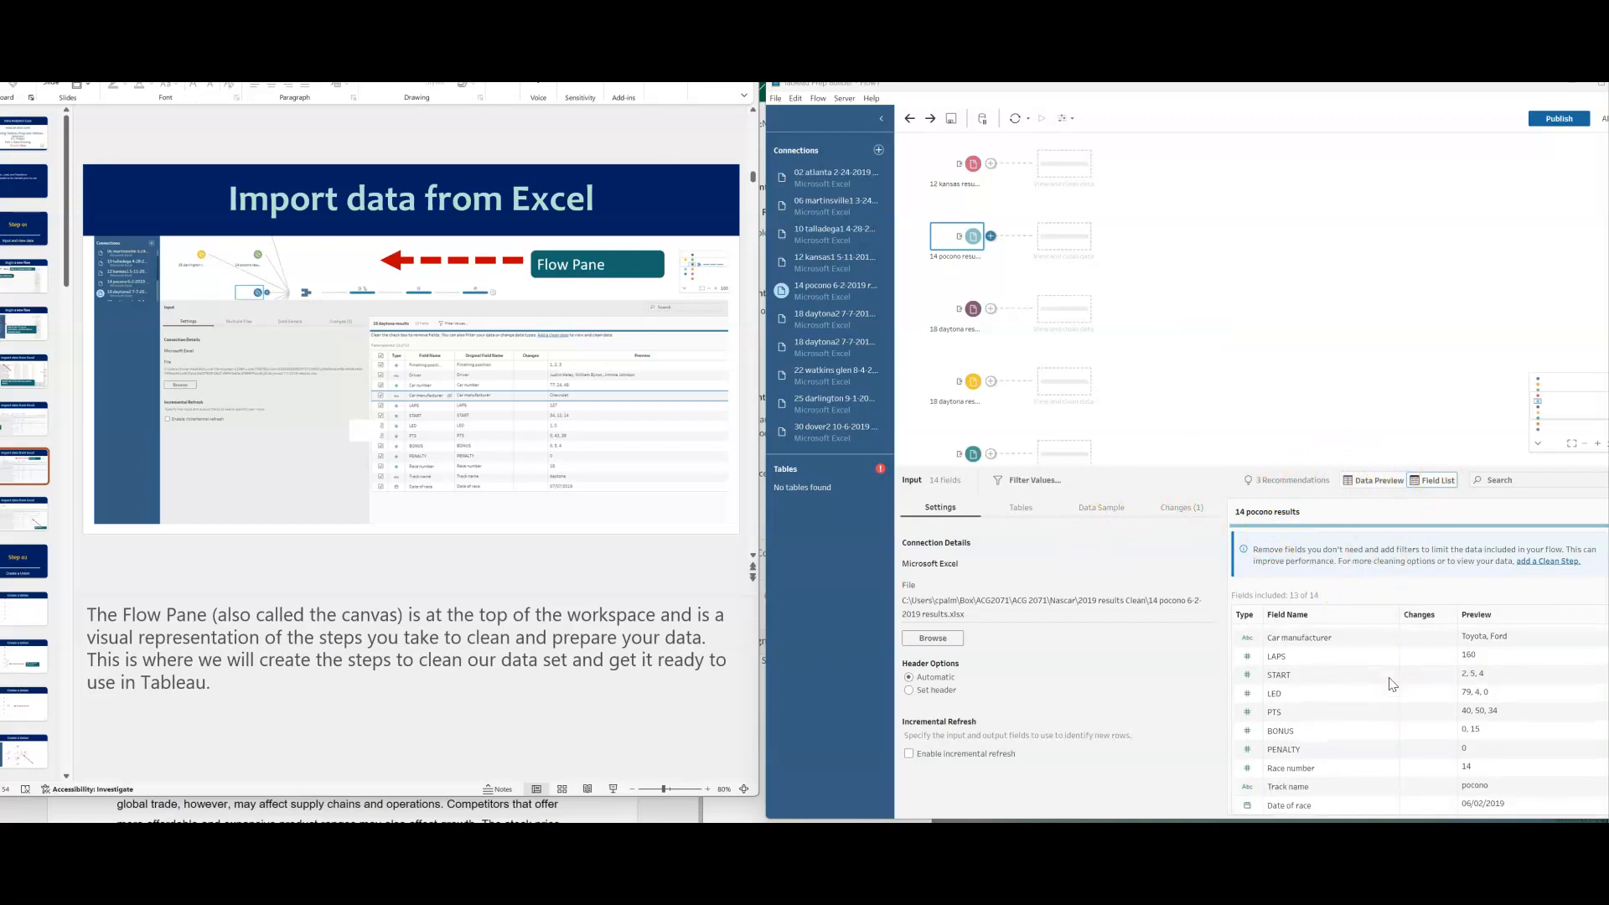
left_click(1381, 695)
scroll(1381, 704, "up", 1)
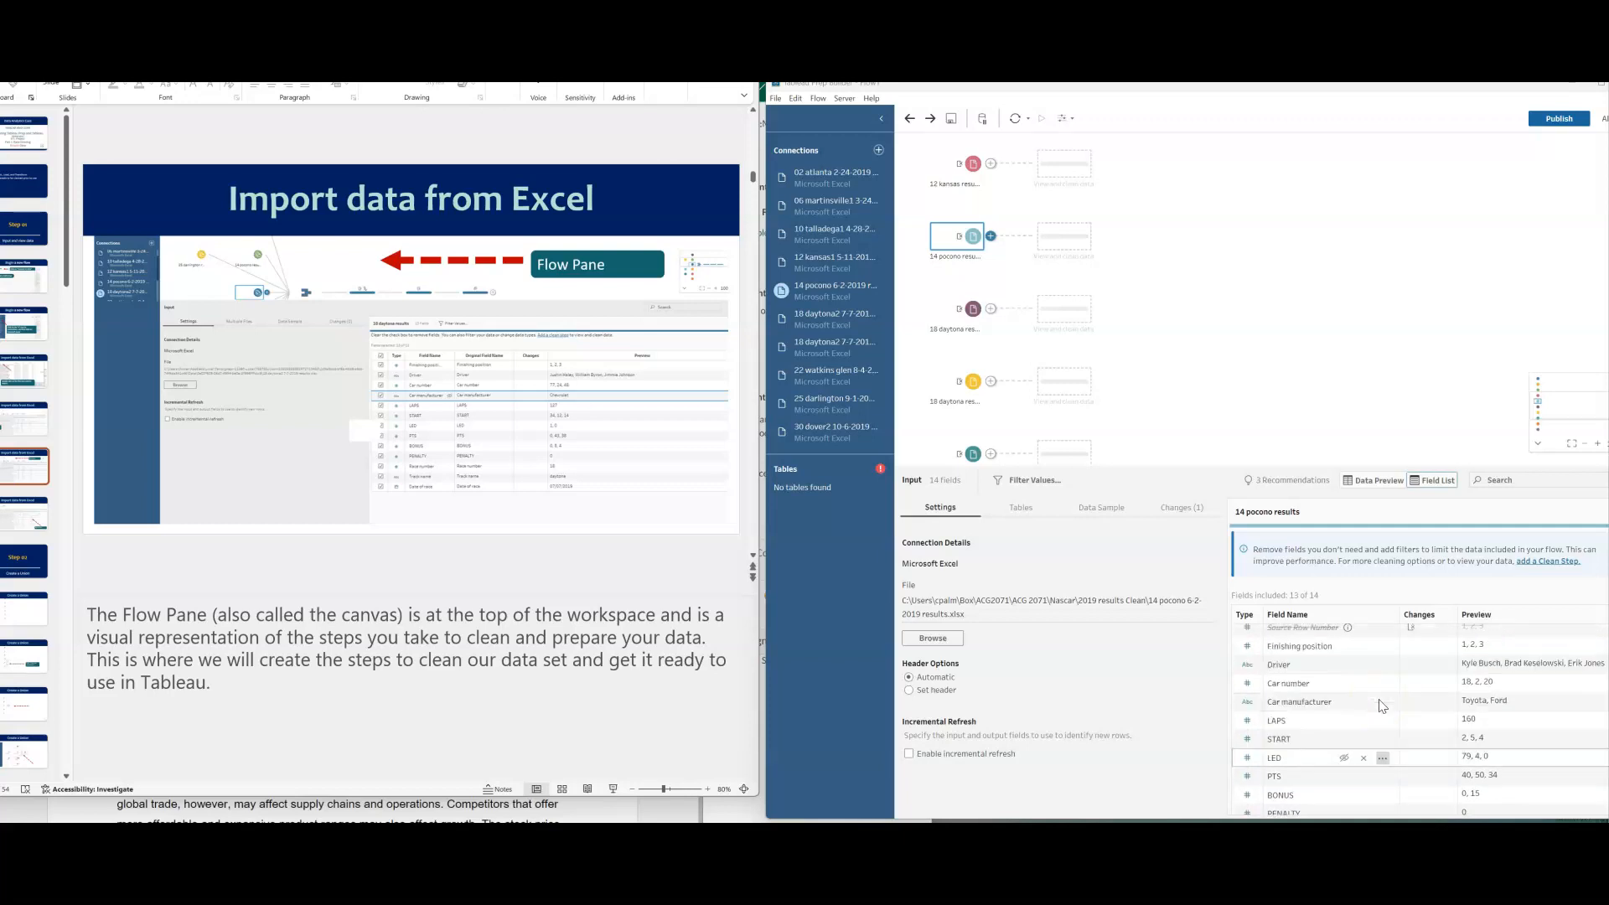
left_click_drag(1383, 700, 1378, 666)
scroll(1374, 717, "down", 1)
scroll(1374, 717, "down", 1)
left_click(1333, 803)
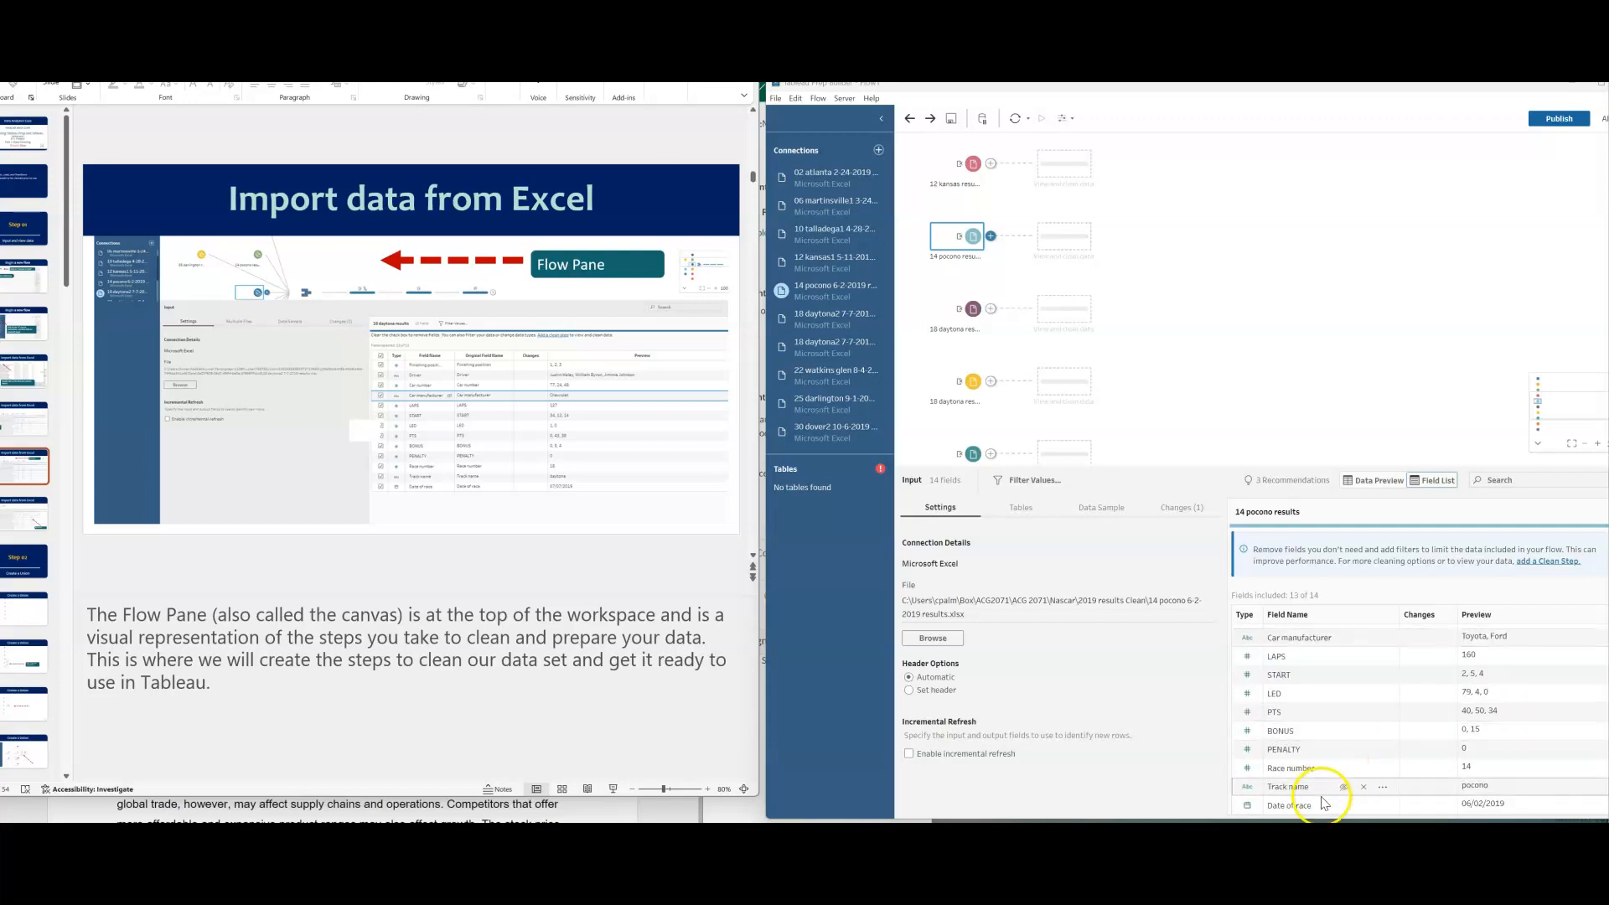
left_click(1393, 739)
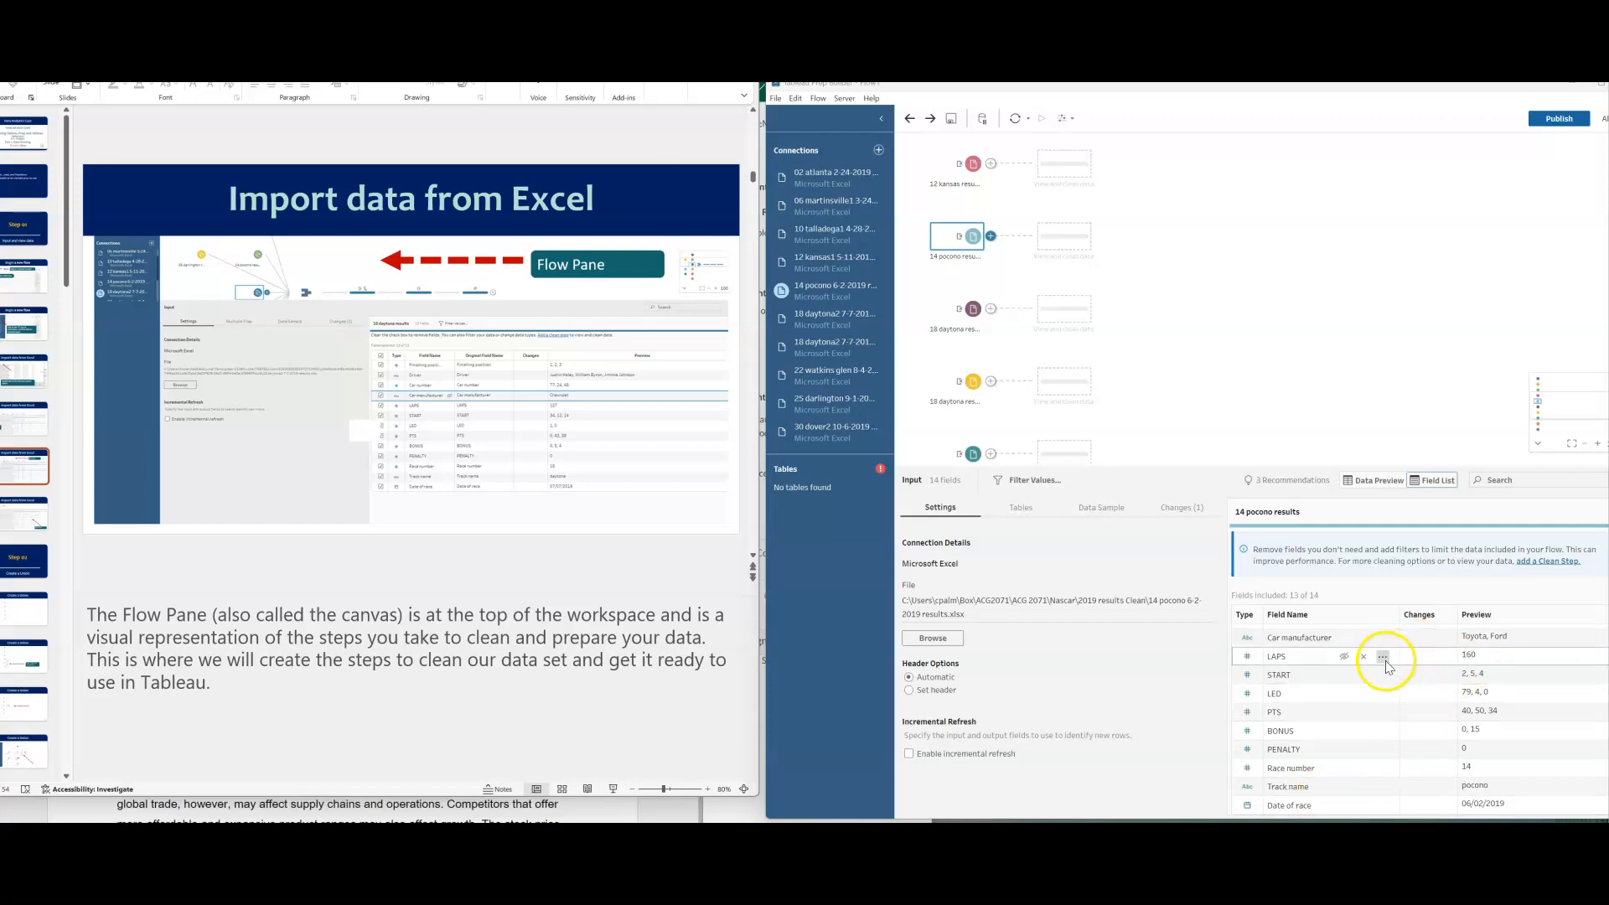
left_click(1376, 484)
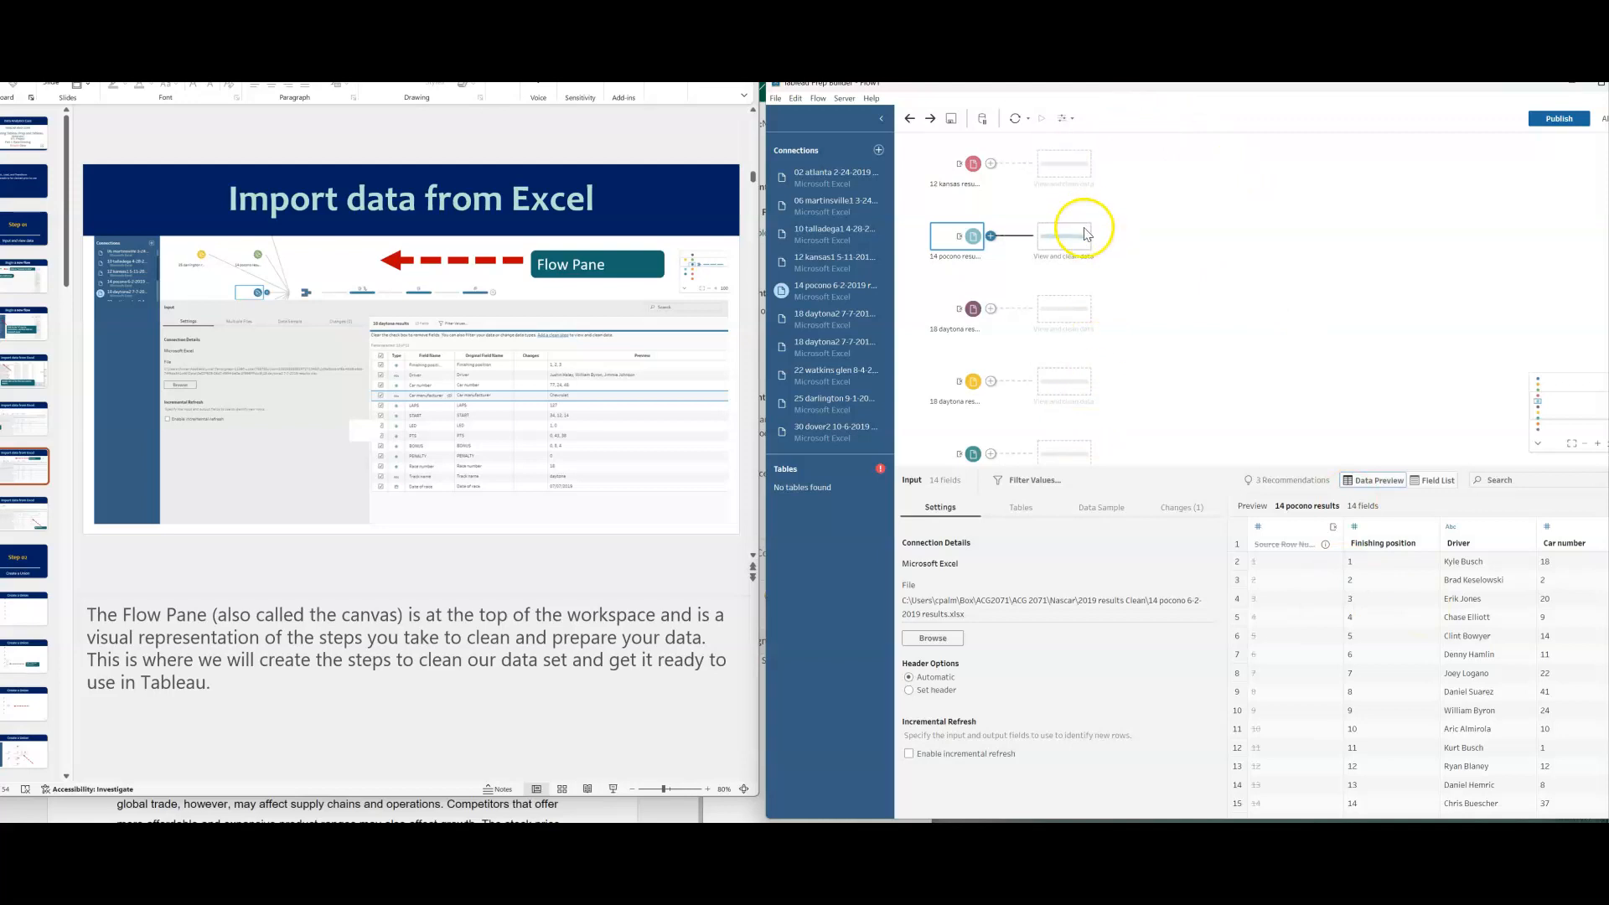
Enlarge the flow pane and add a Union step after the upper 18 daytona results input.
left_click_drag(1163, 465, 1151, 529)
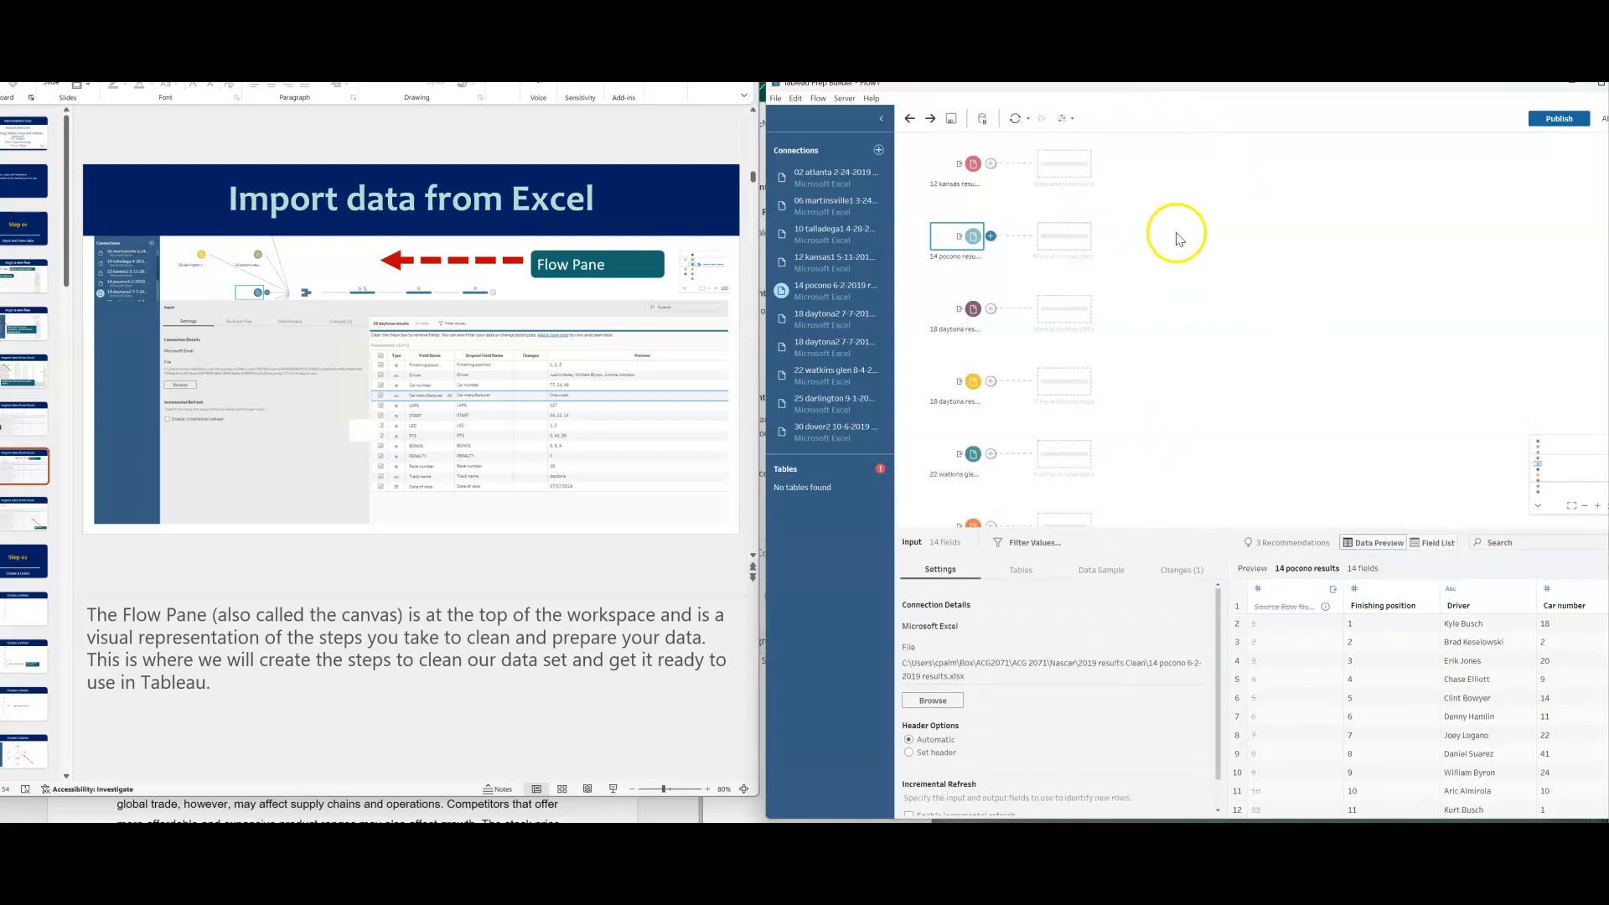
left_click(973, 309)
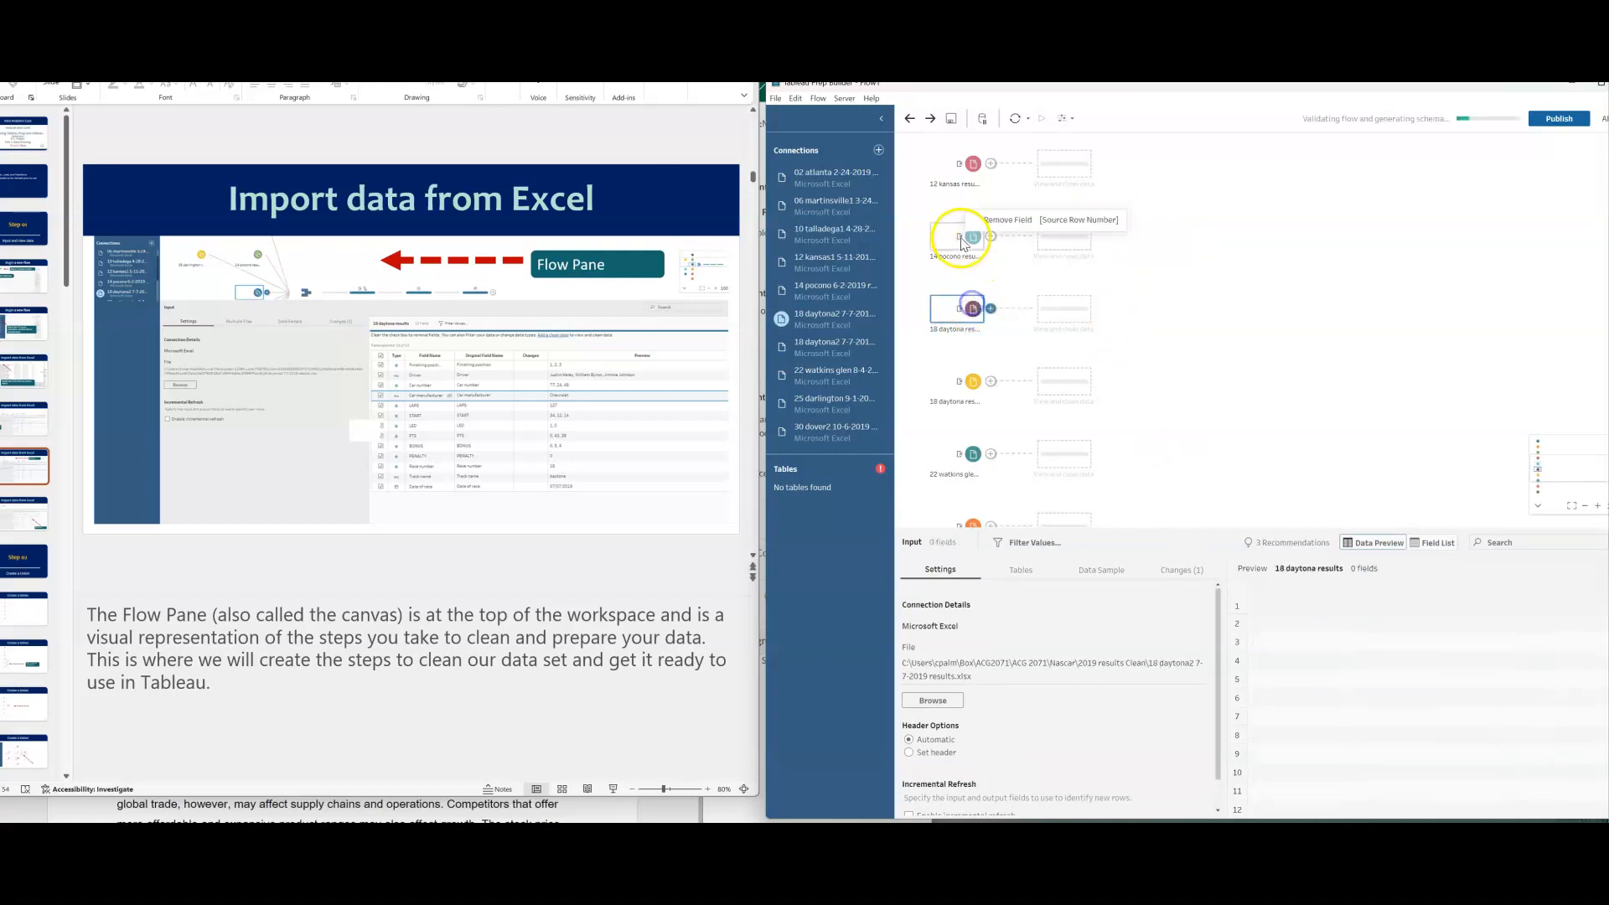
left_click(991, 309)
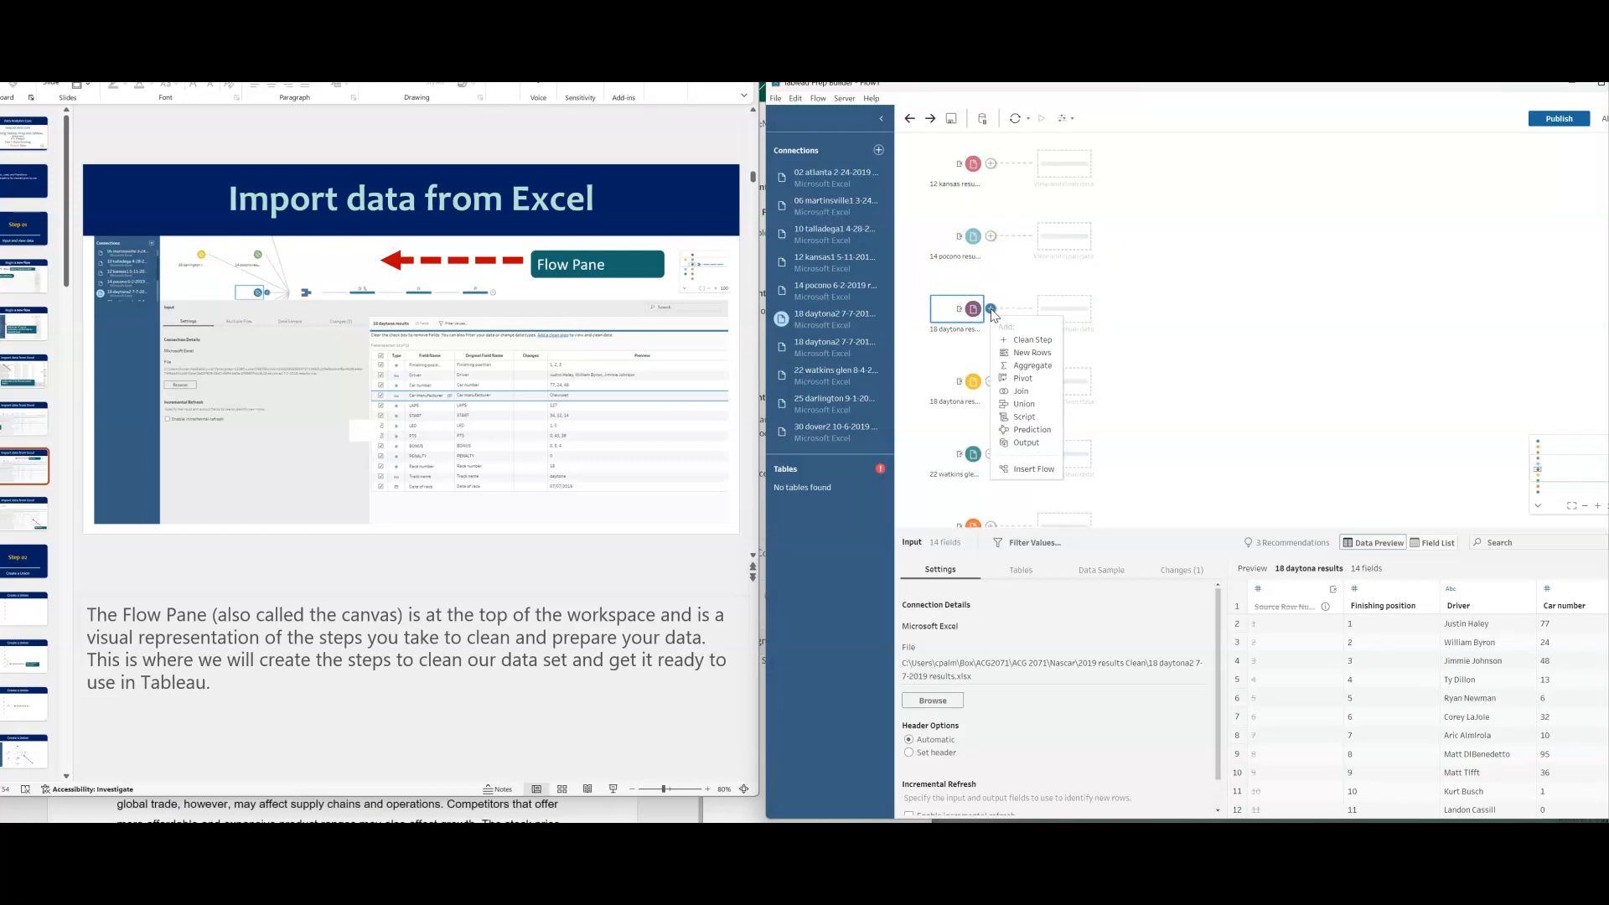
left_click(1025, 404)
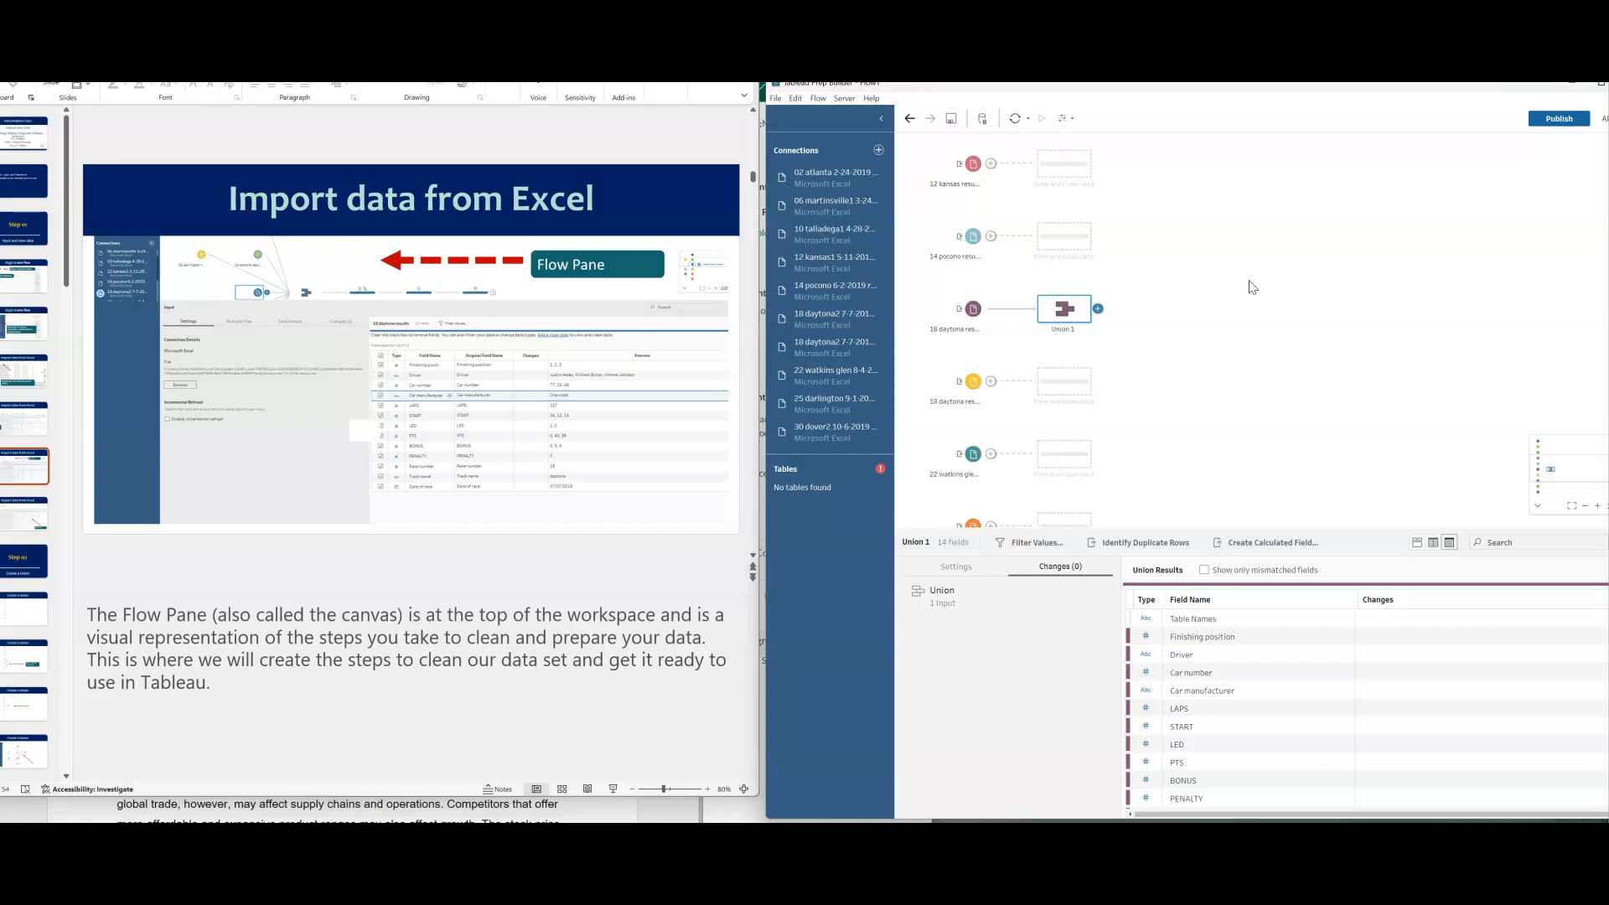
Add the 14 pocono results and 12 kansas results inputs to the union.
left_click(1251, 272)
left_click_drag(957, 243, 1026, 318)
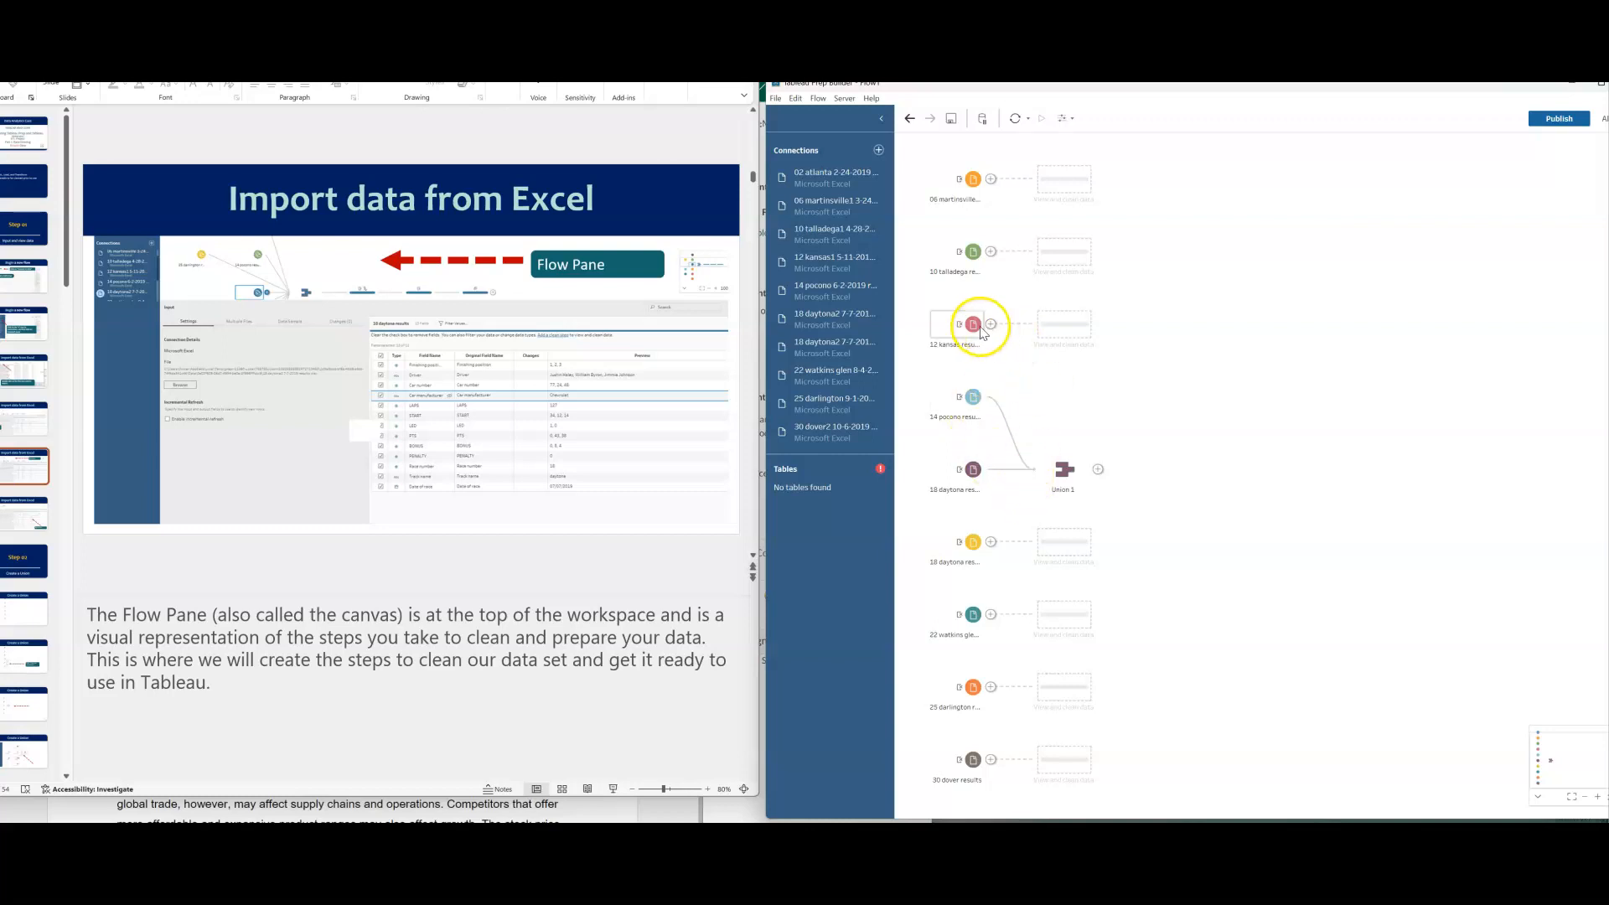
left_click_drag(974, 328, 1047, 481)
left_click_drag(1045, 483, 1048, 484)
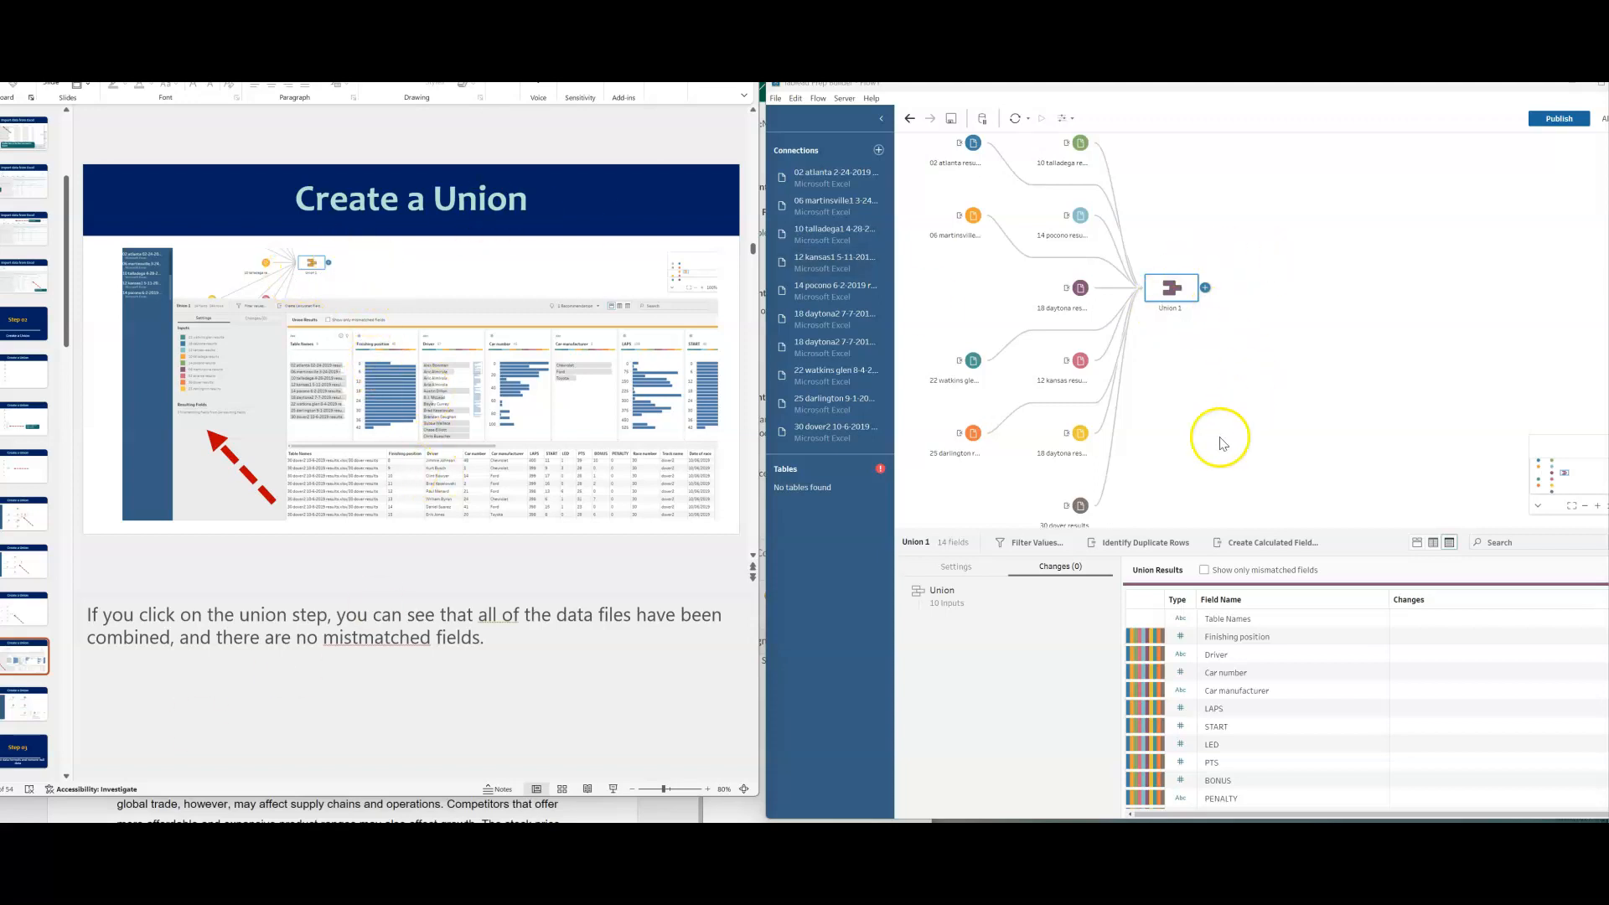
Look over the race result inputs connected to the union in the flow pane.
scroll(1220, 444, "up", 3)
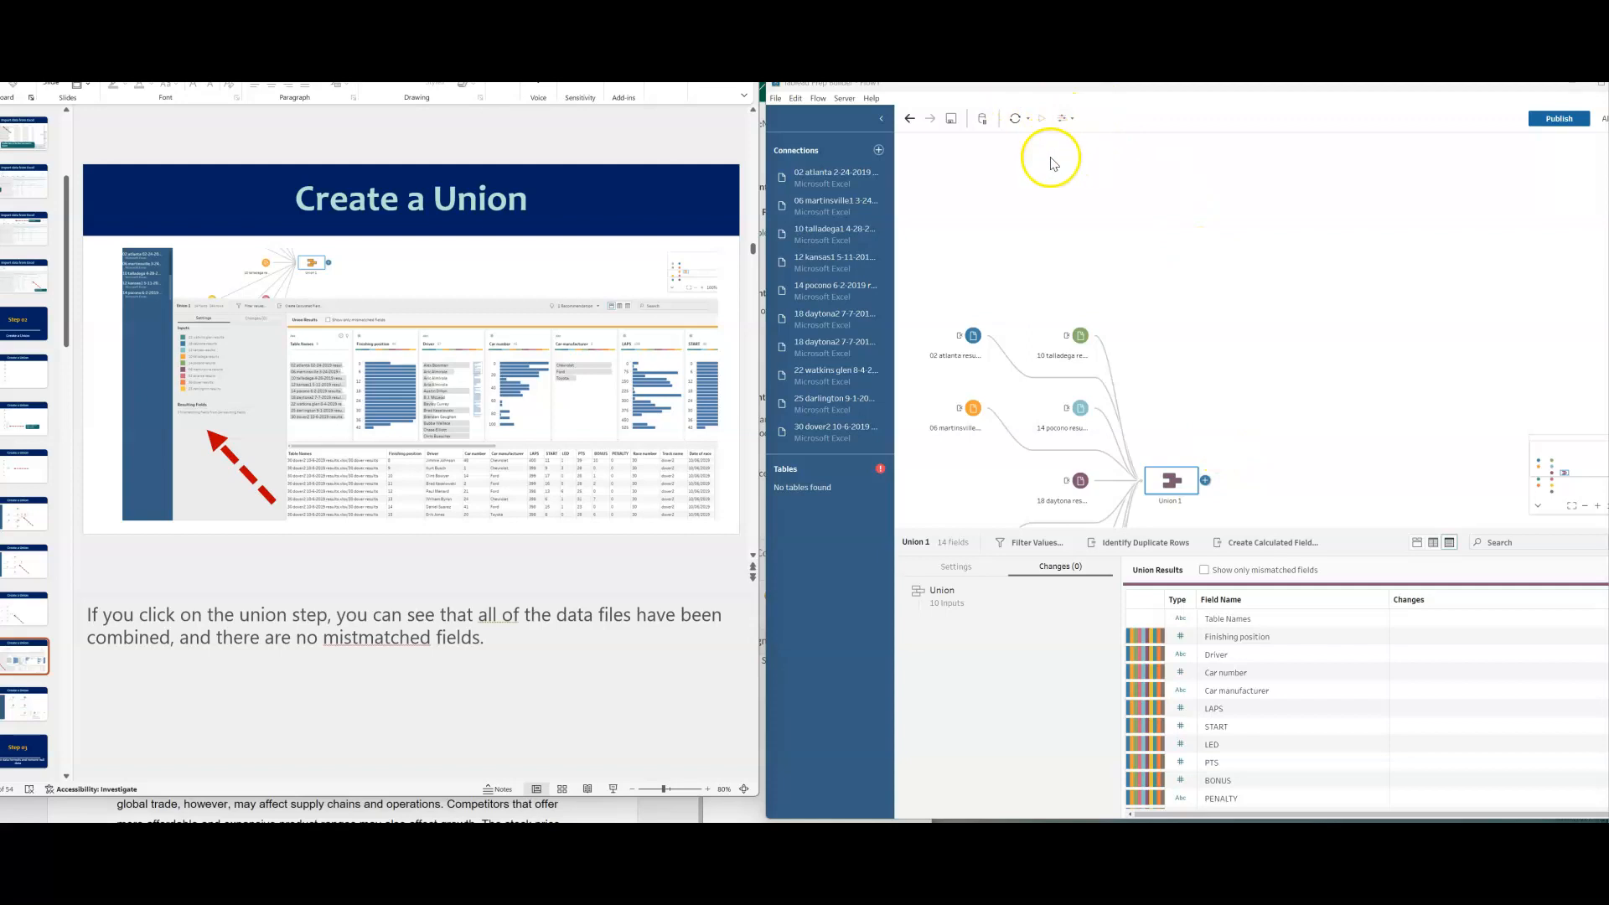
scroll(1039, 201, "down", 4)
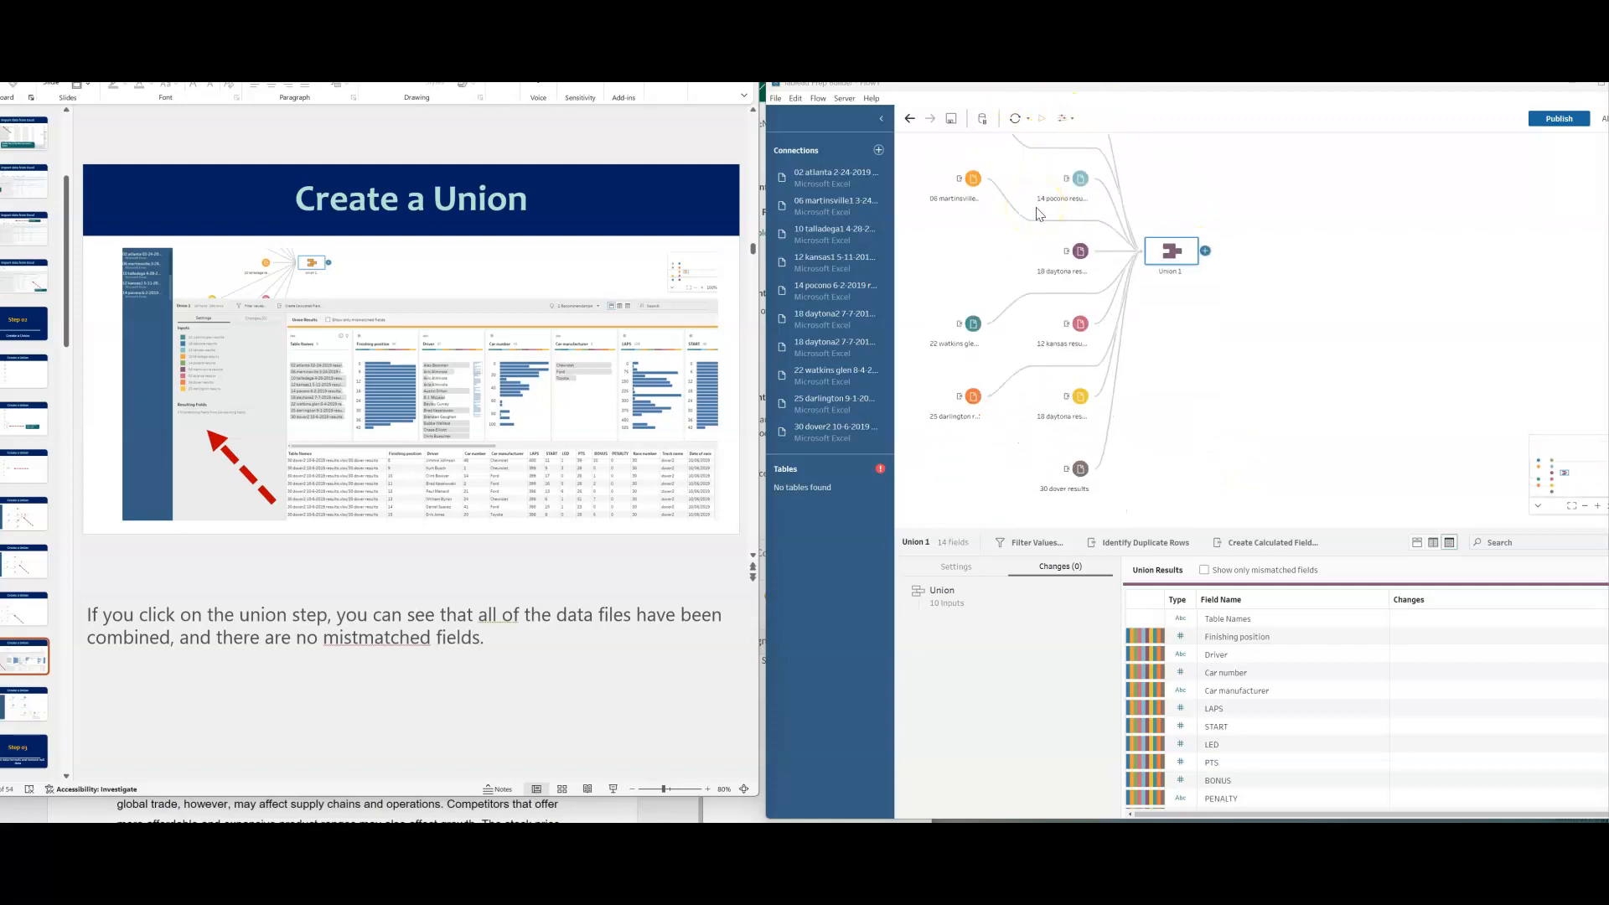
scroll(1207, 392, "up", 1)
scroll(1207, 398, "up", 1)
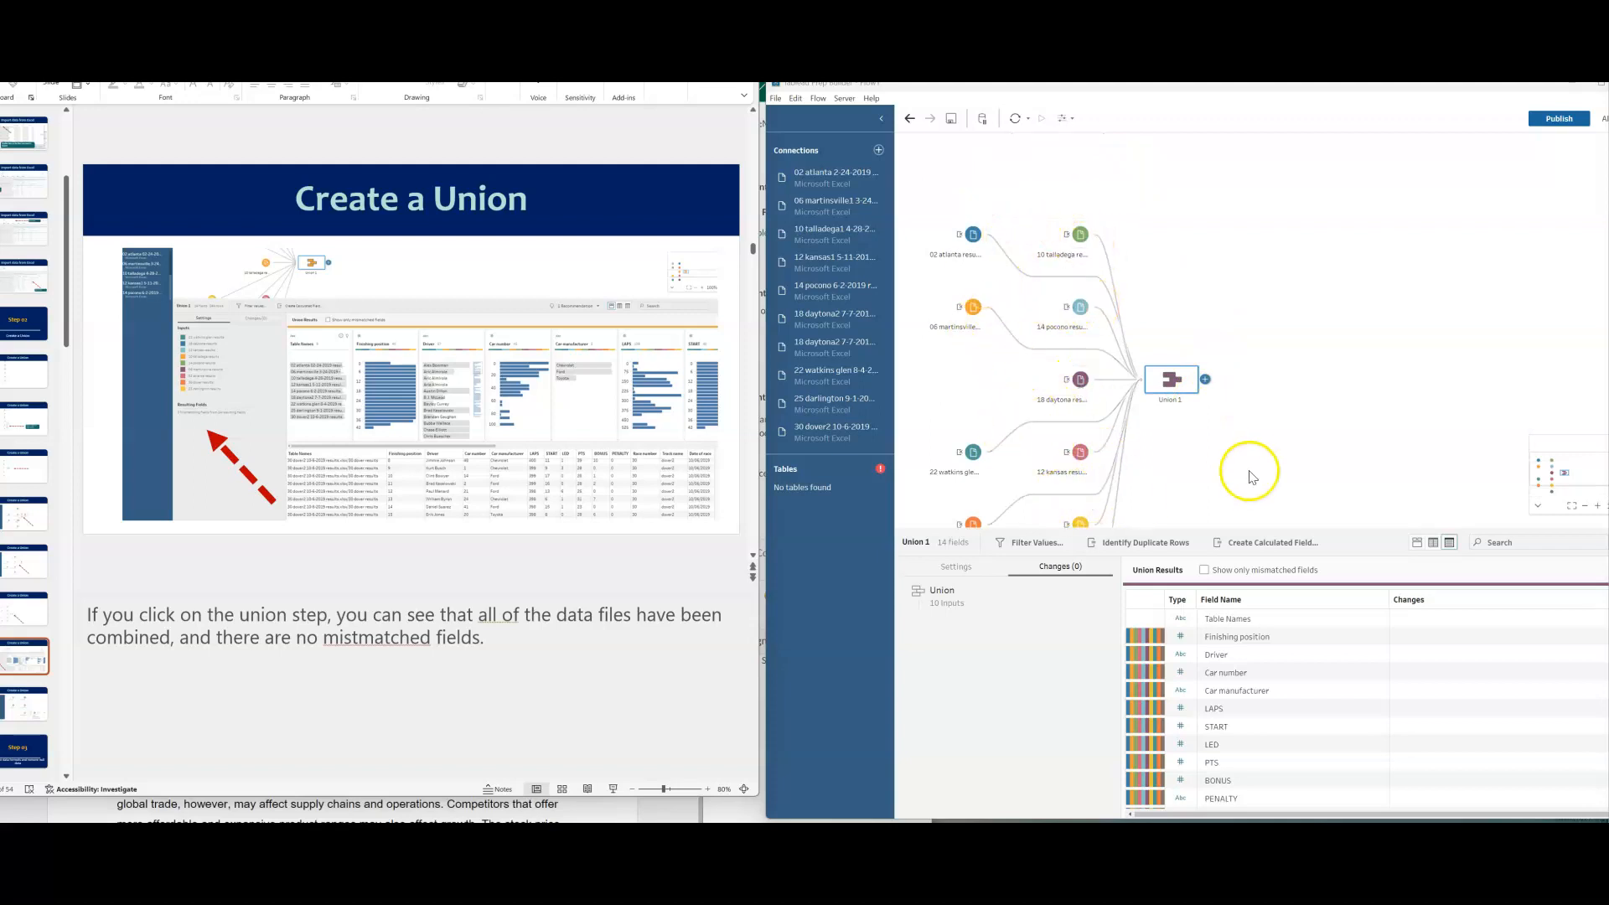
scroll(1248, 469, "down", 2)
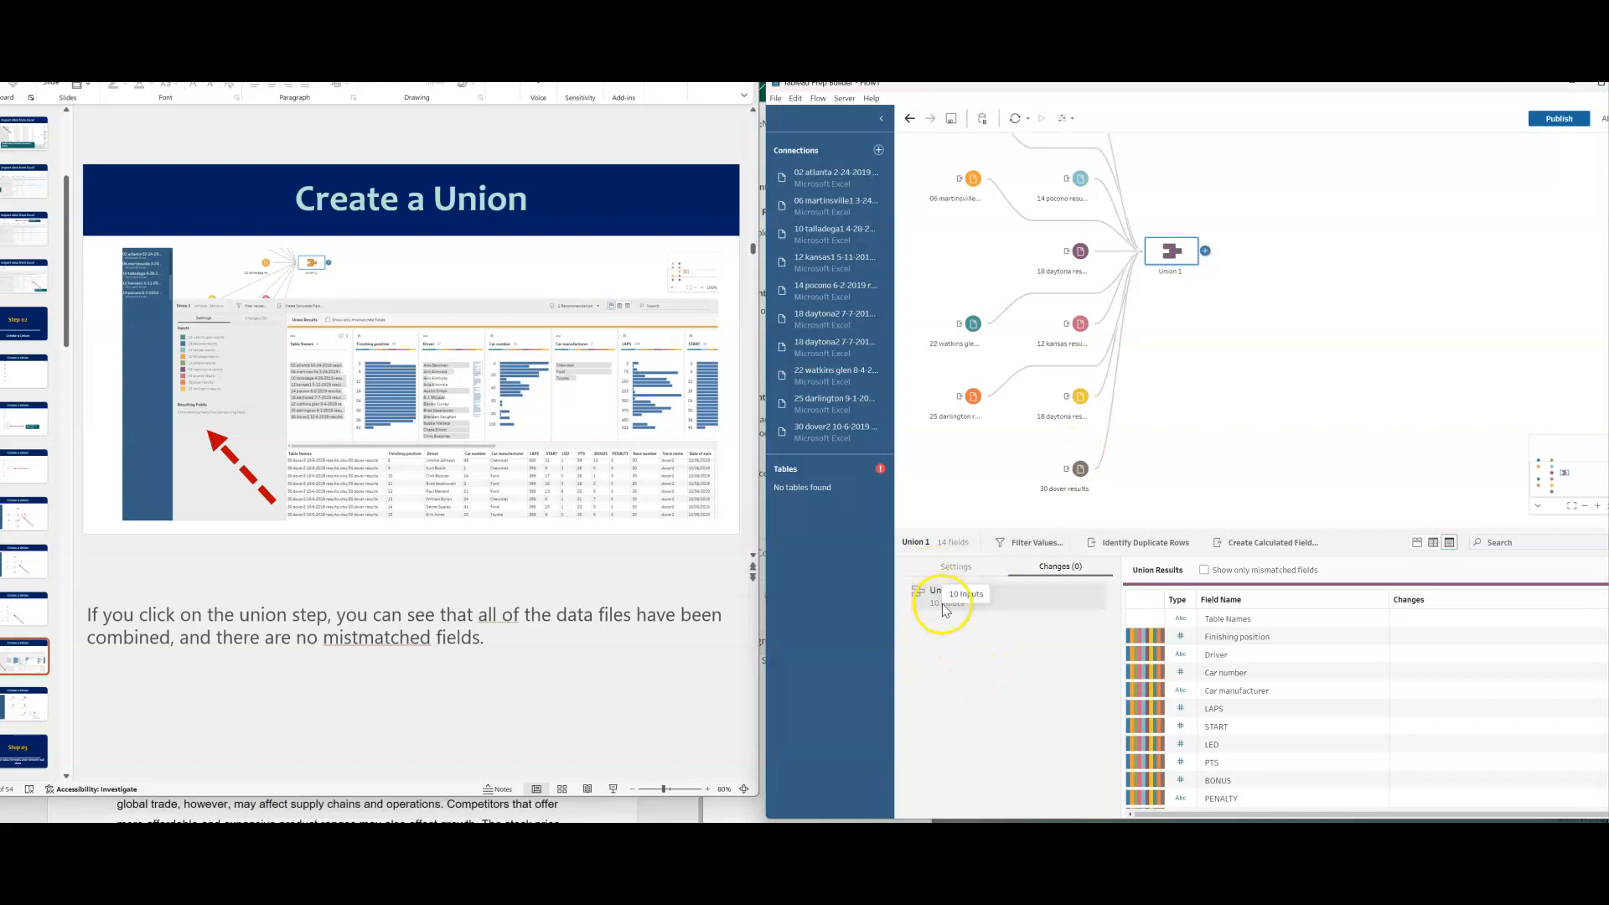
Review the union's result fields, check them with the mismatched-fields-only view, and restore the full field list.
scroll(1378, 675, "down", 3)
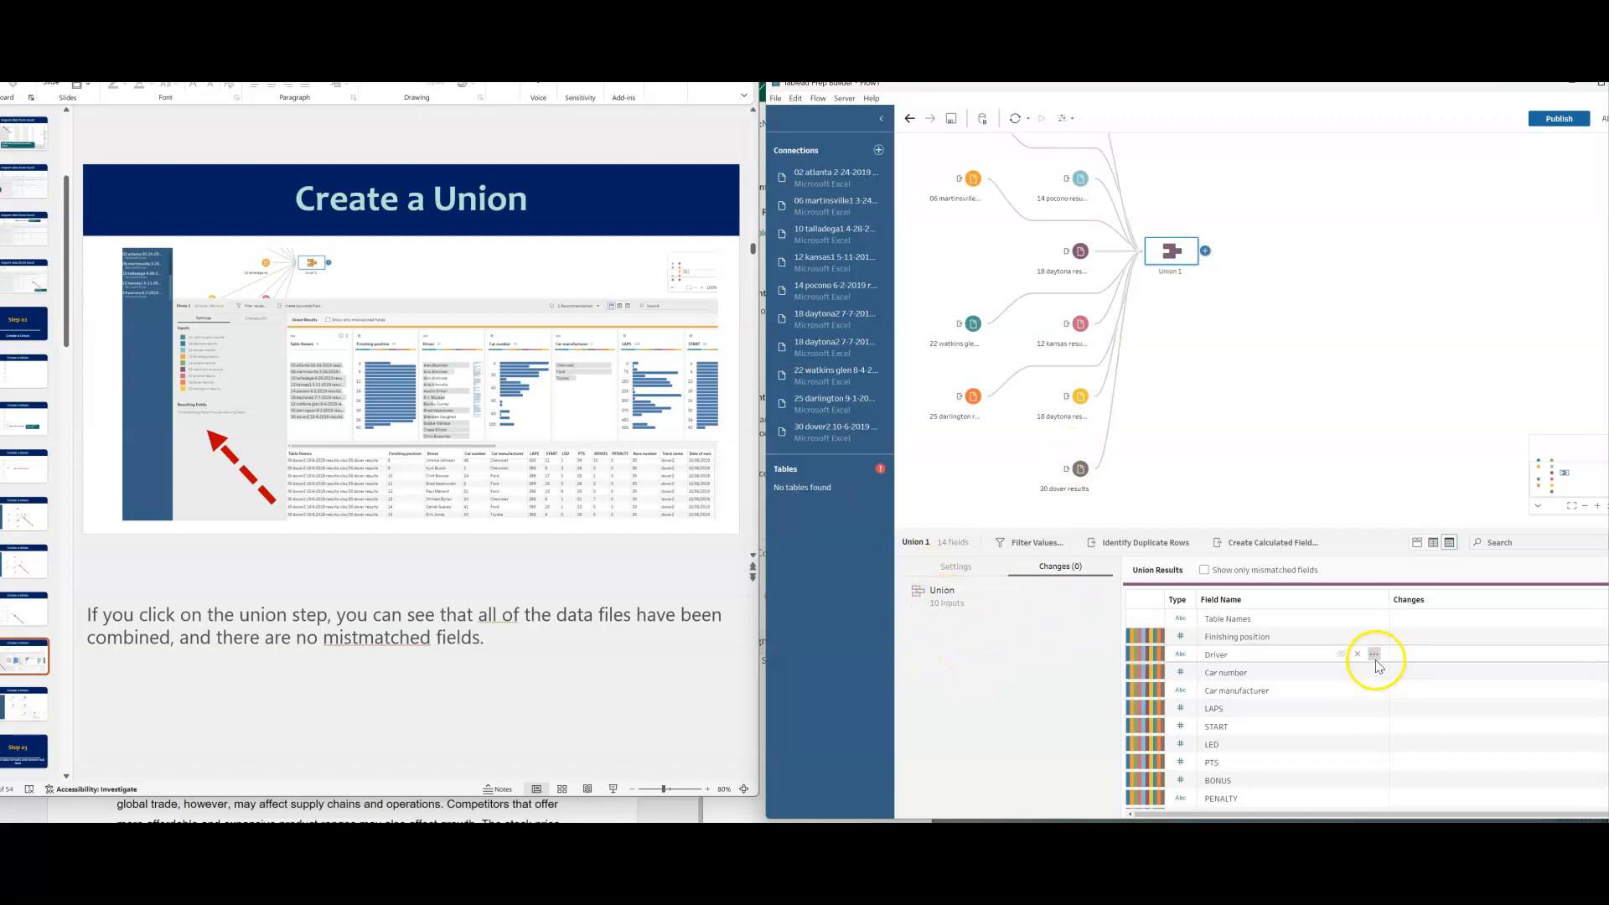
scroll(1375, 661, "up", 3)
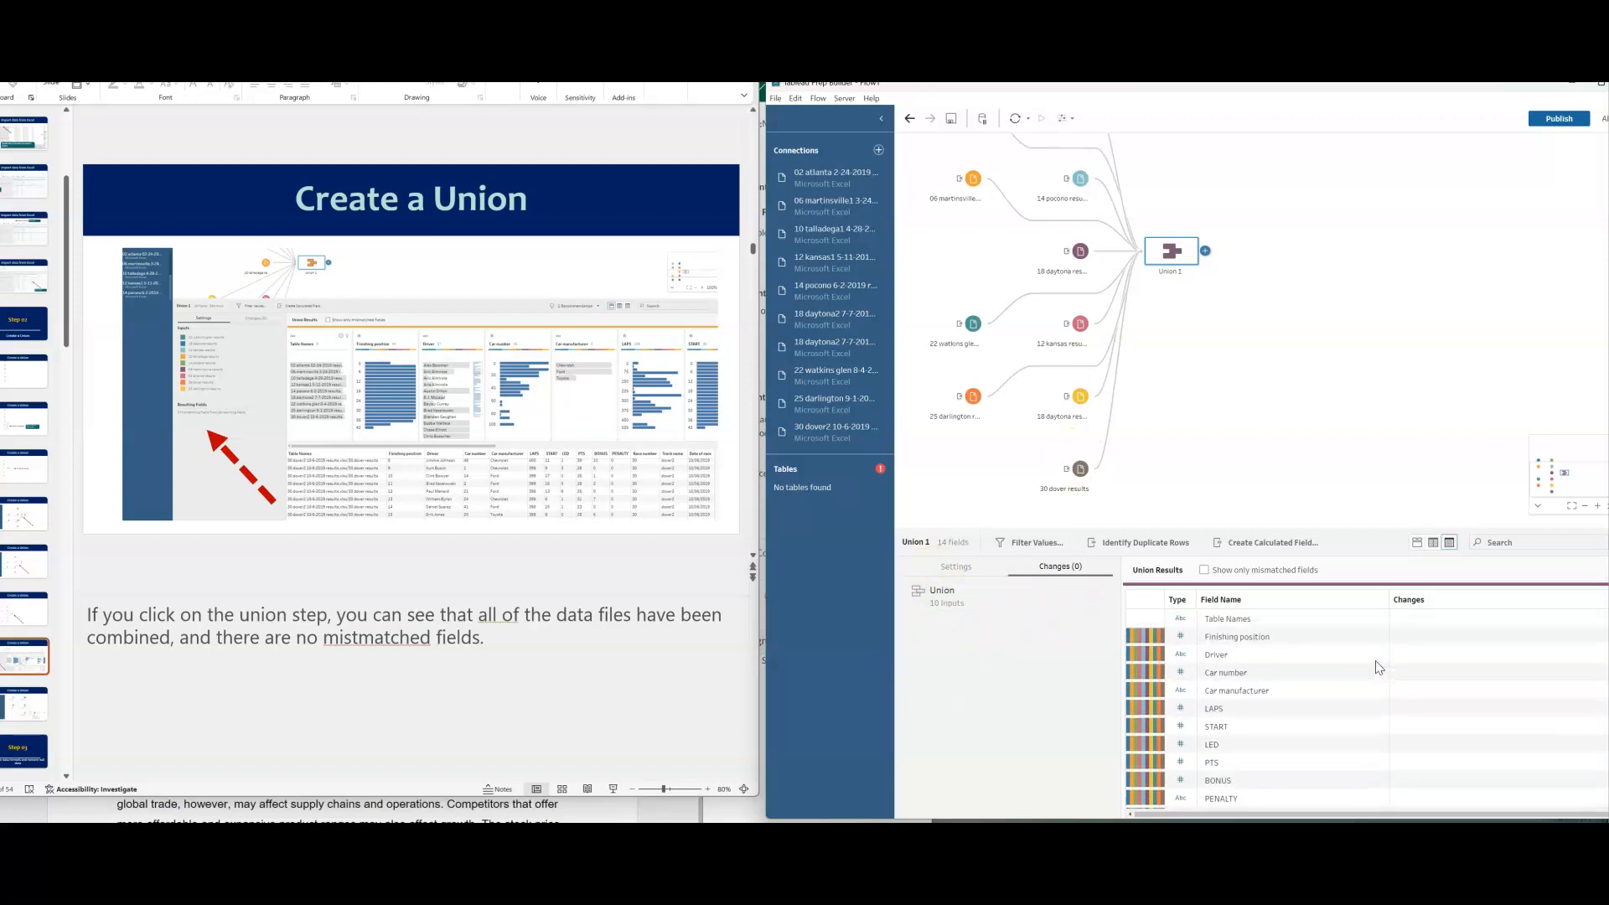
left_click(1205, 571)
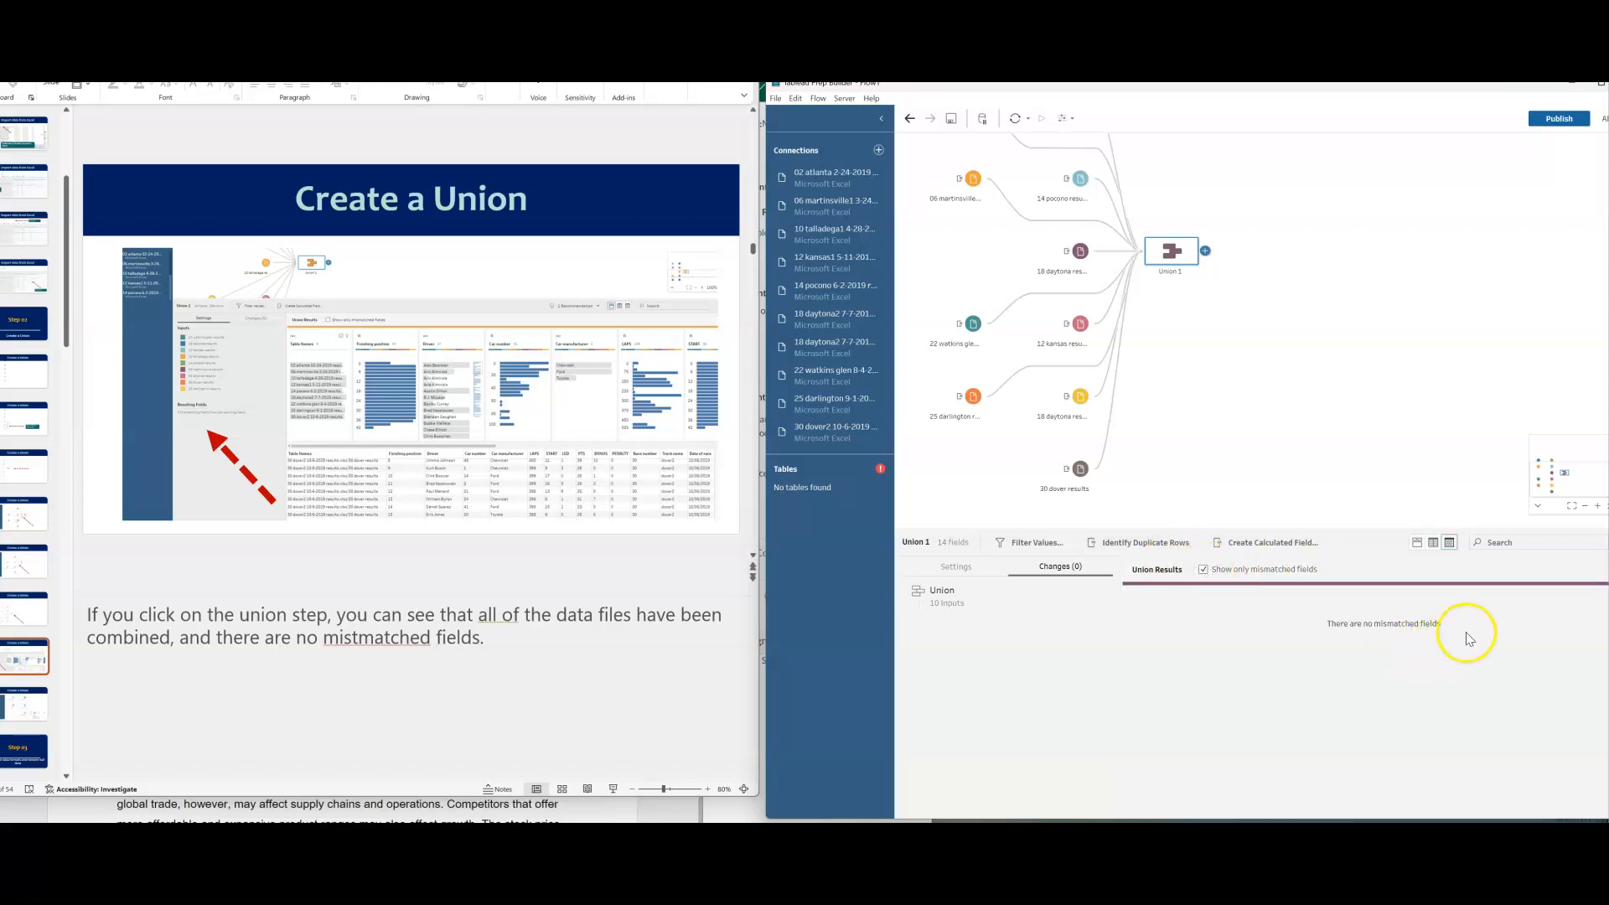
left_click(1204, 572)
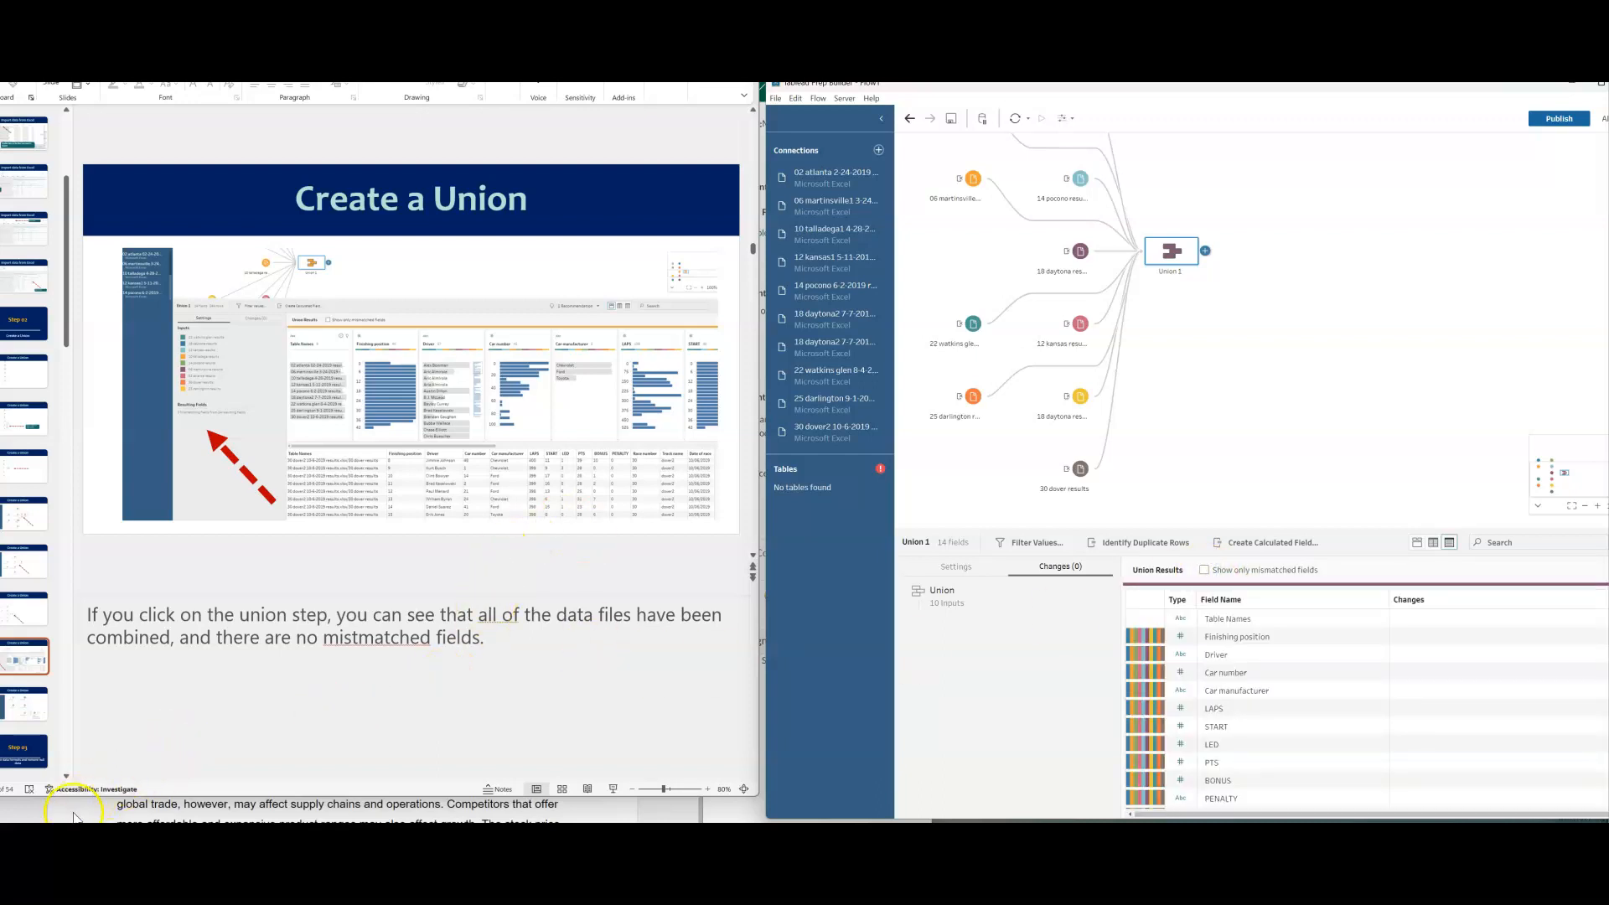
Rename the Union 1 step as Combine 10 results files.
key("Down")
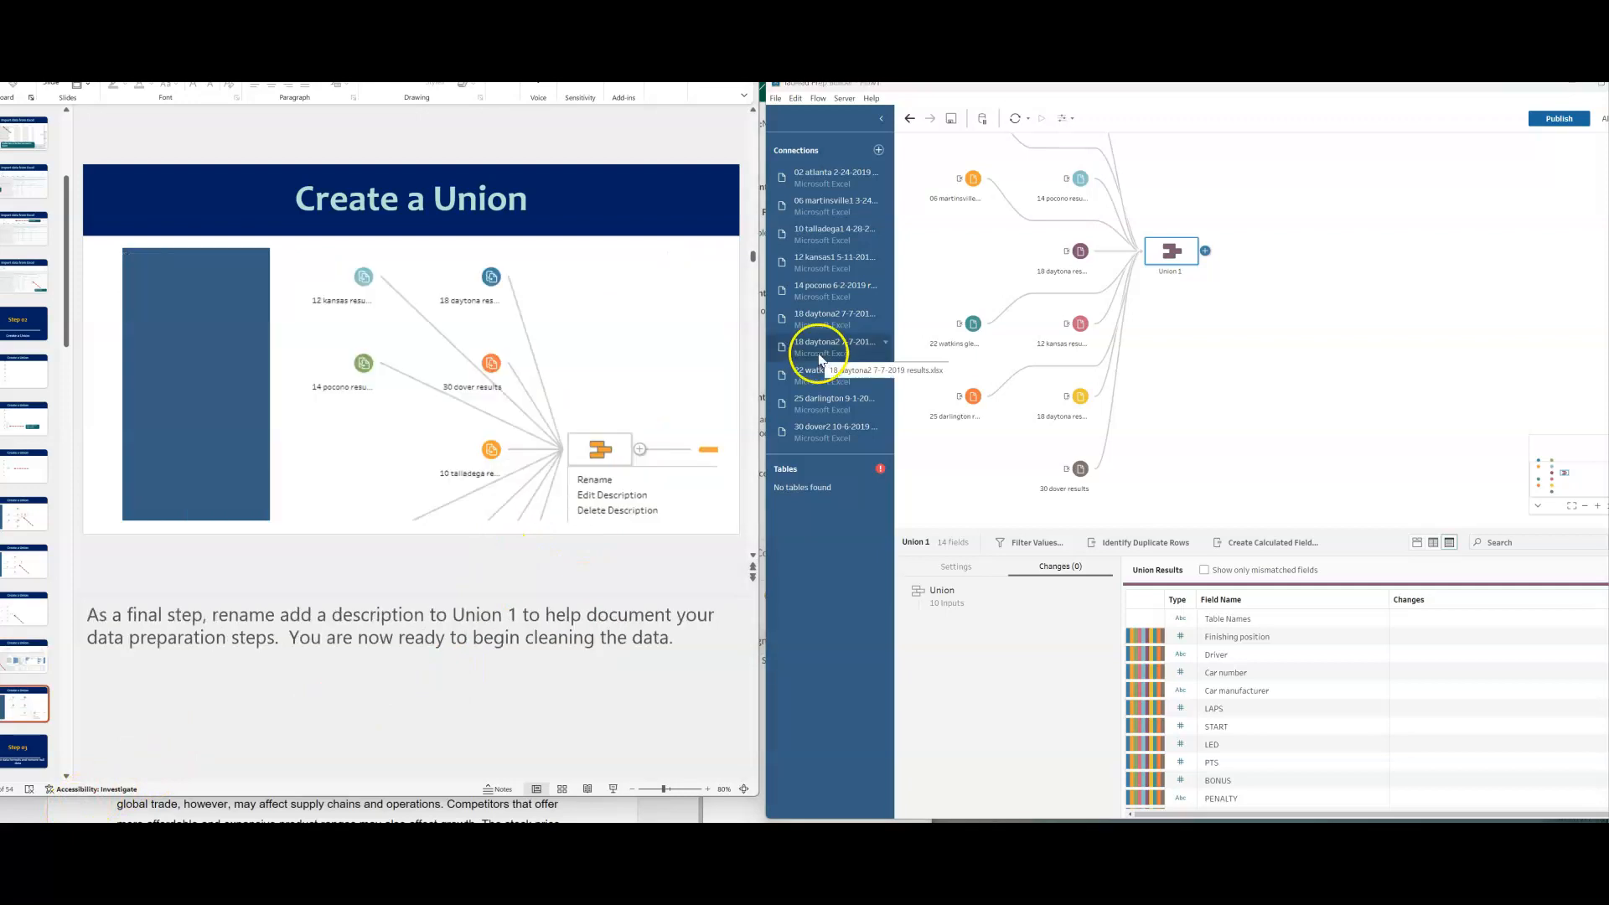
double_click(1170, 273)
type("Com")
type("bine 10 res")
type("ults file")
type("s")
key("Return")
left_click(1191, 335)
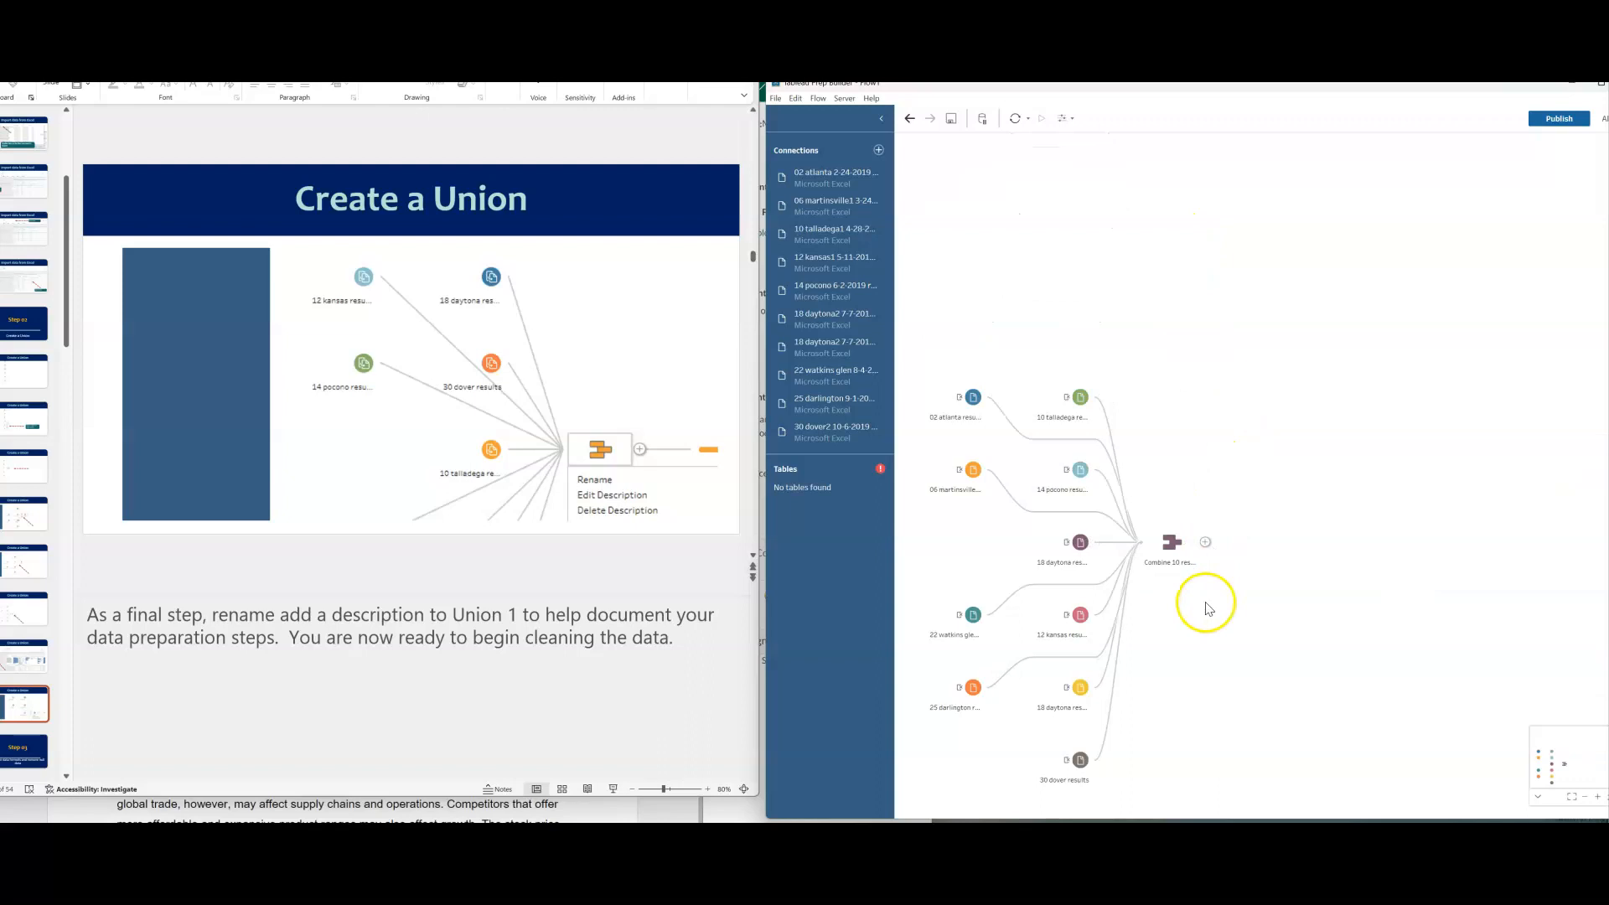
left_click(1173, 545)
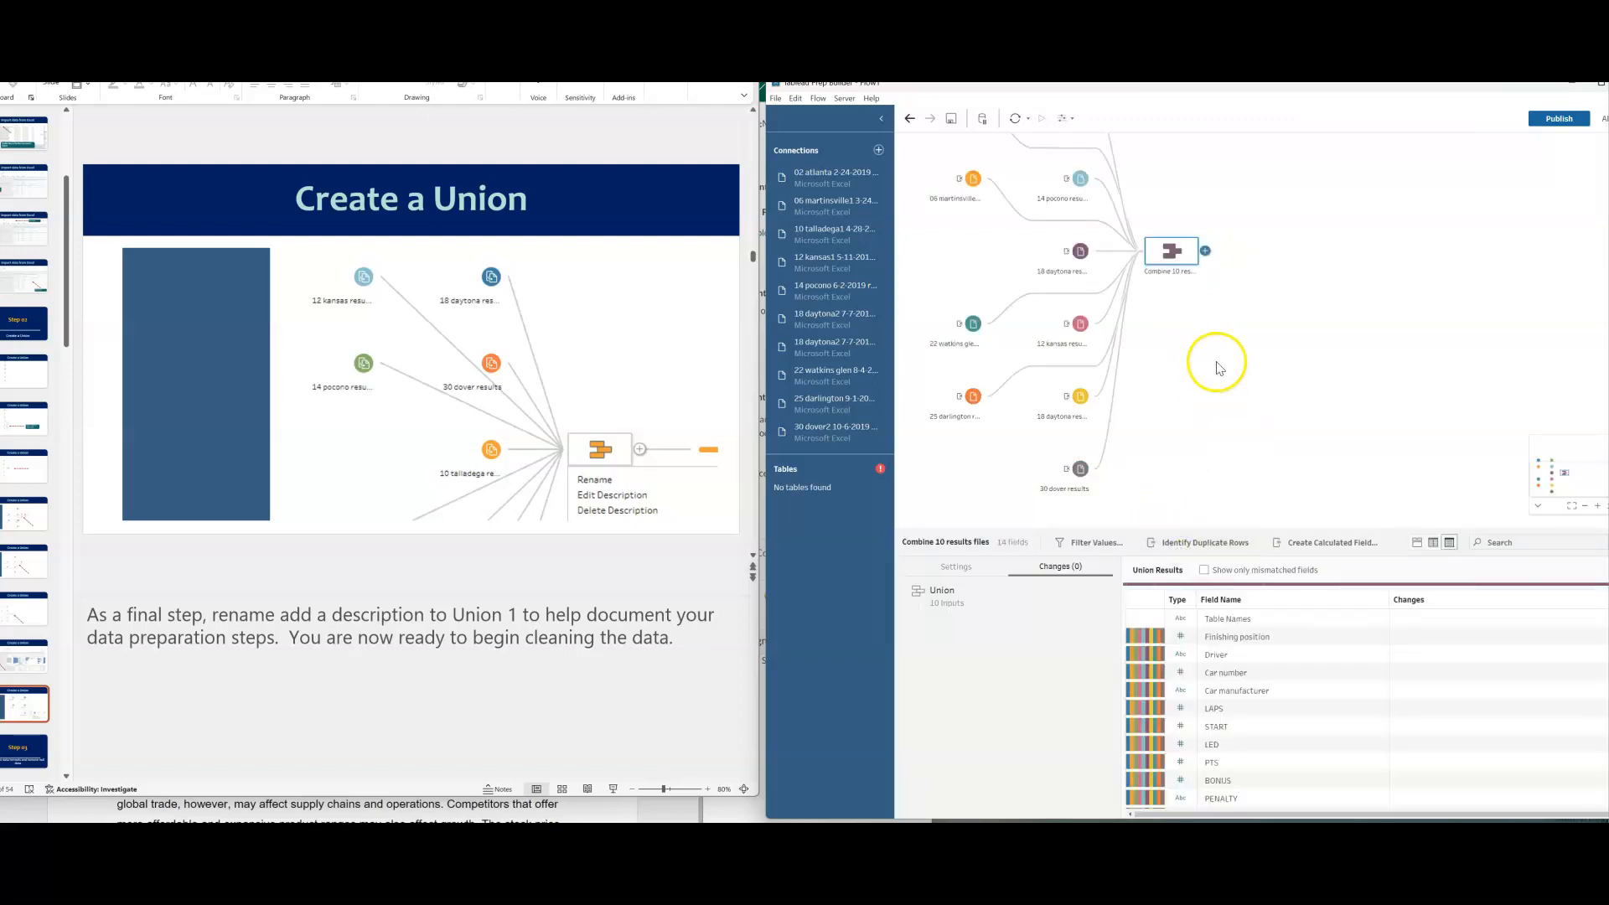
left_click(1205, 251)
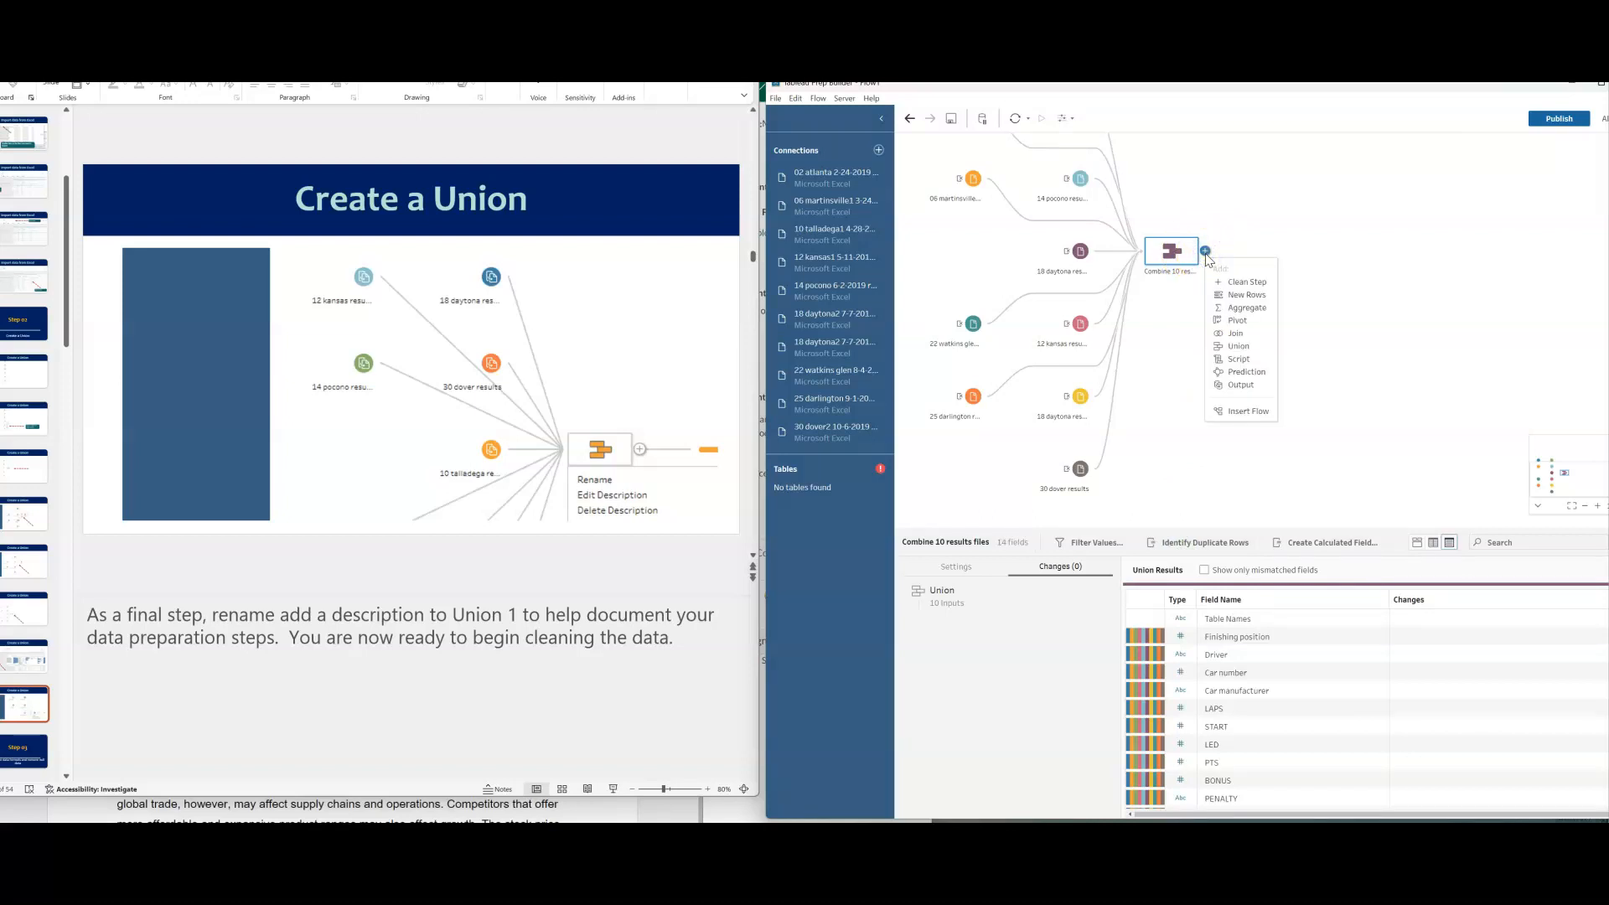
left_click(1183, 254)
right_click(1178, 255)
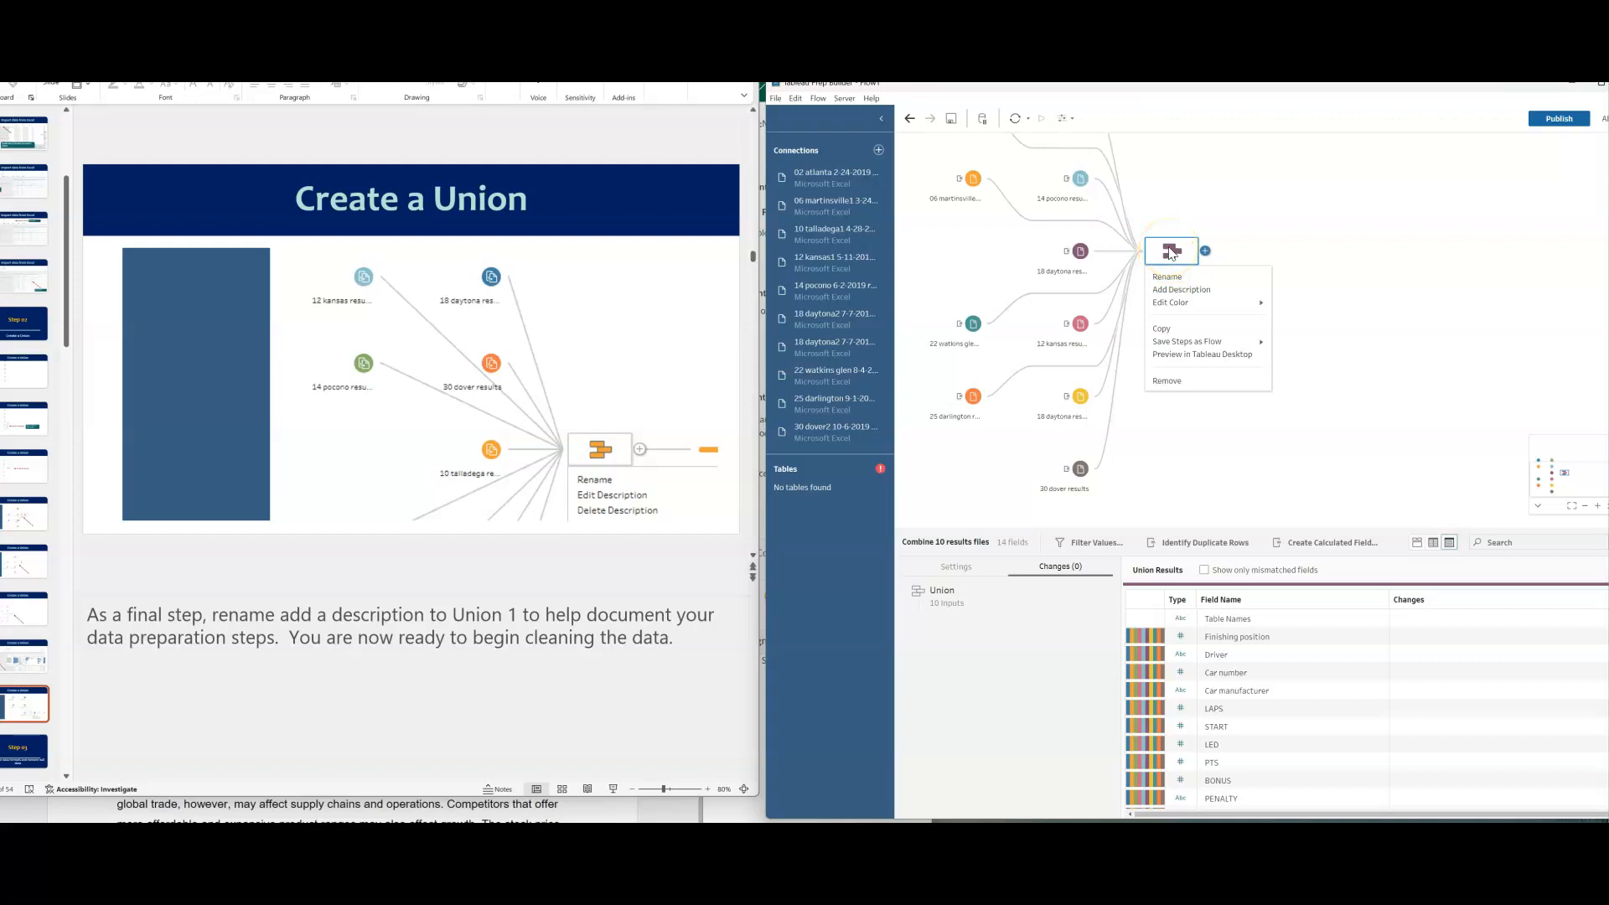
left_click(1182, 289)
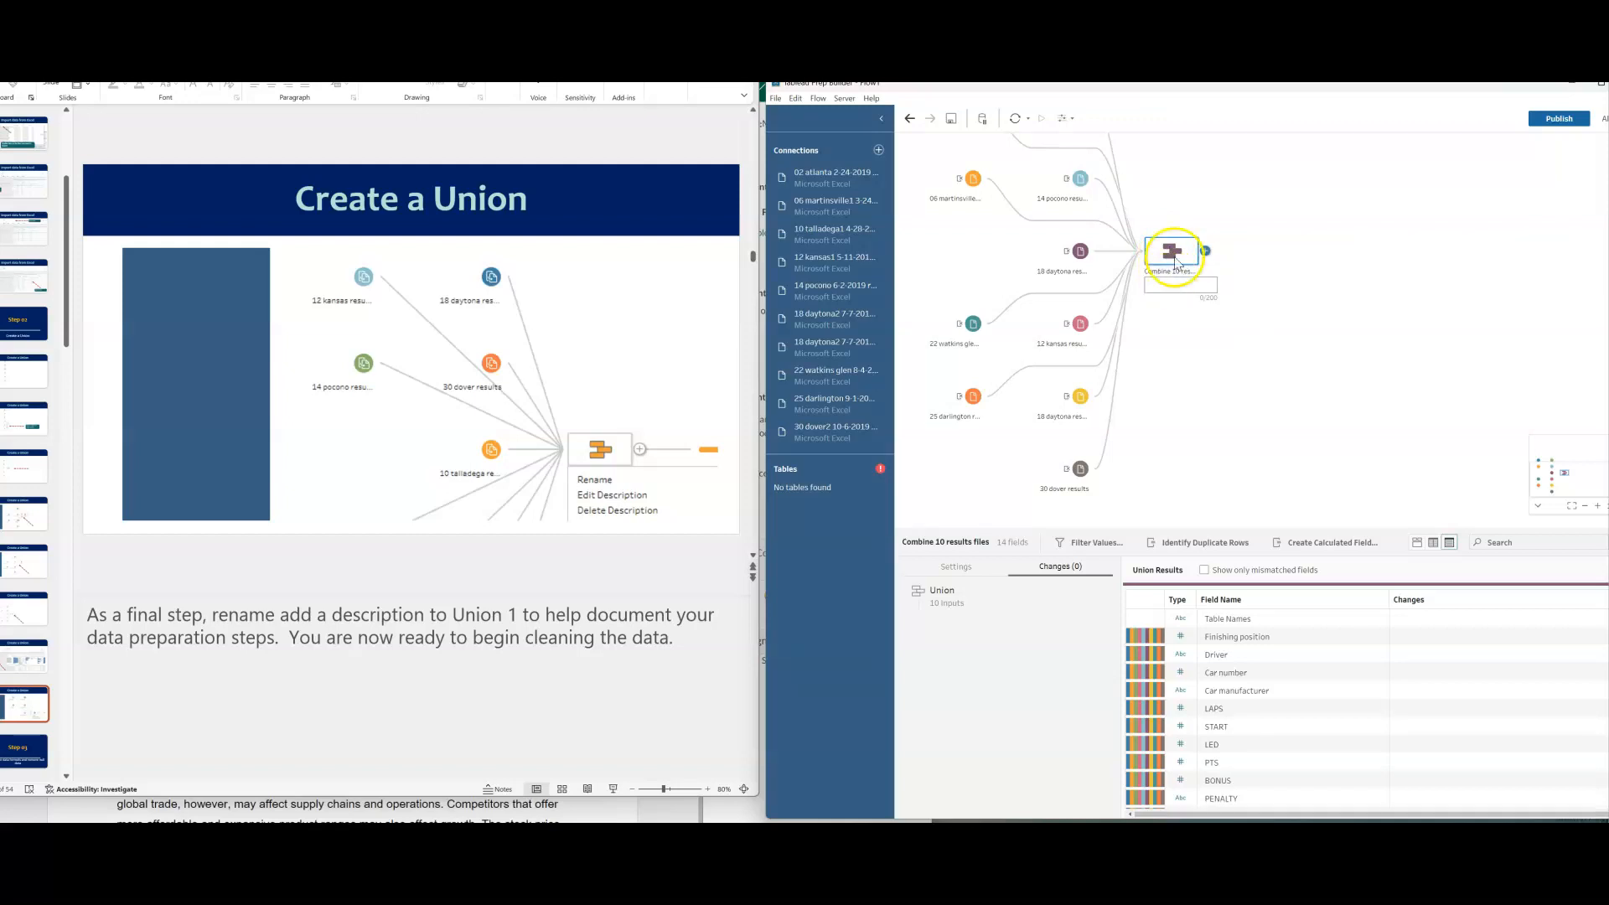
left_click(1247, 283)
Rename the union step as Combine Results and advance the instruction slides to Step 03.
left_click(1175, 540)
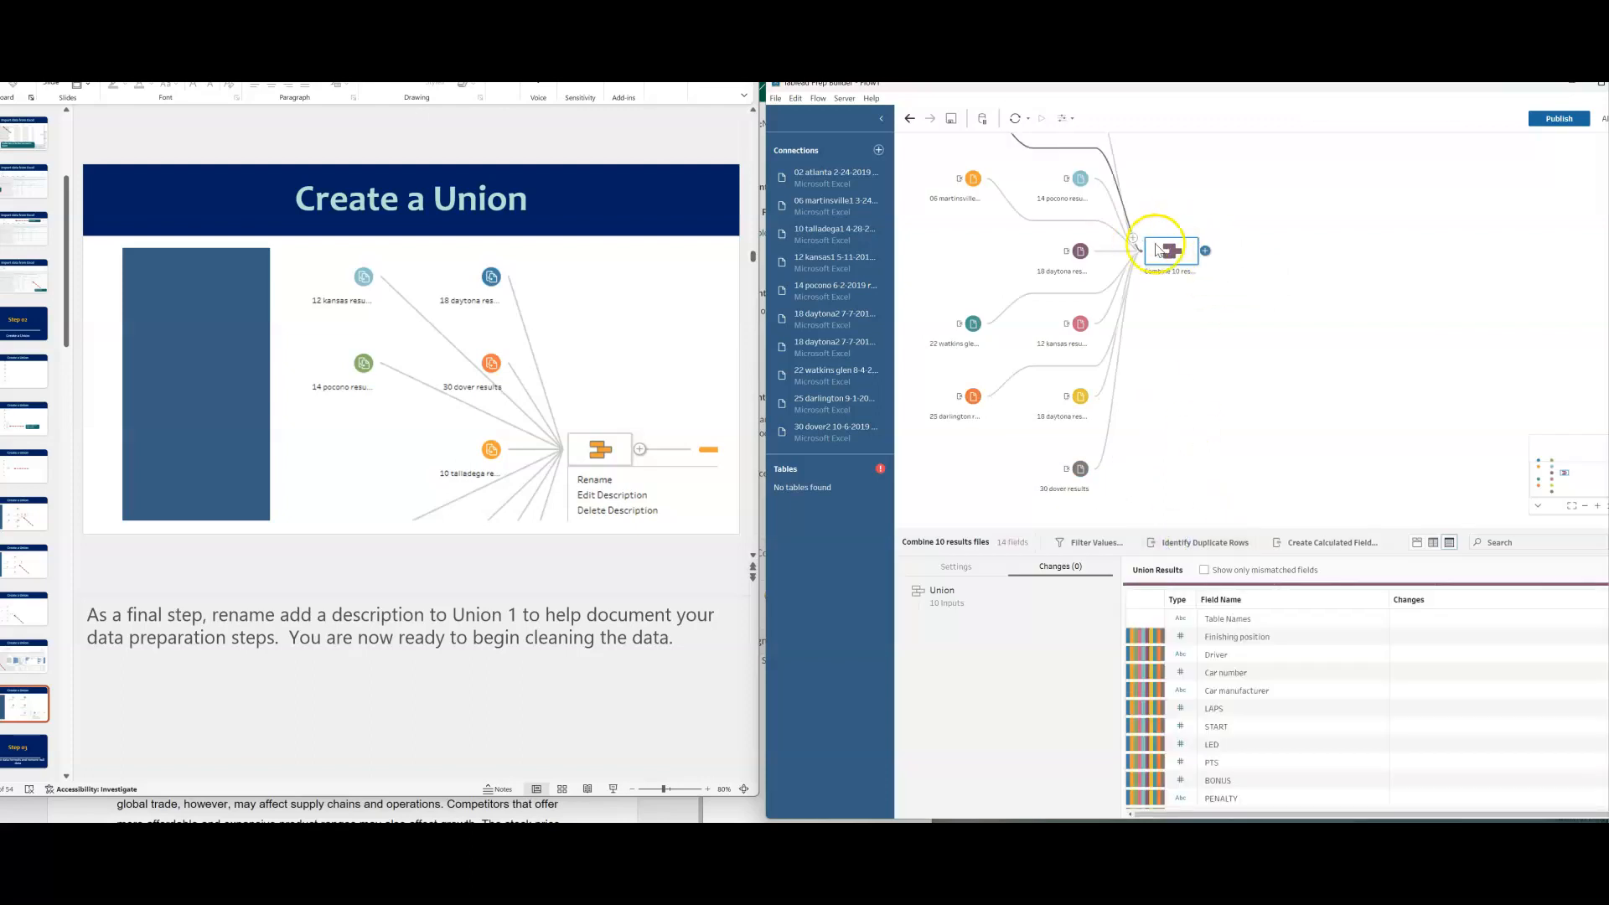
right_click(1158, 250)
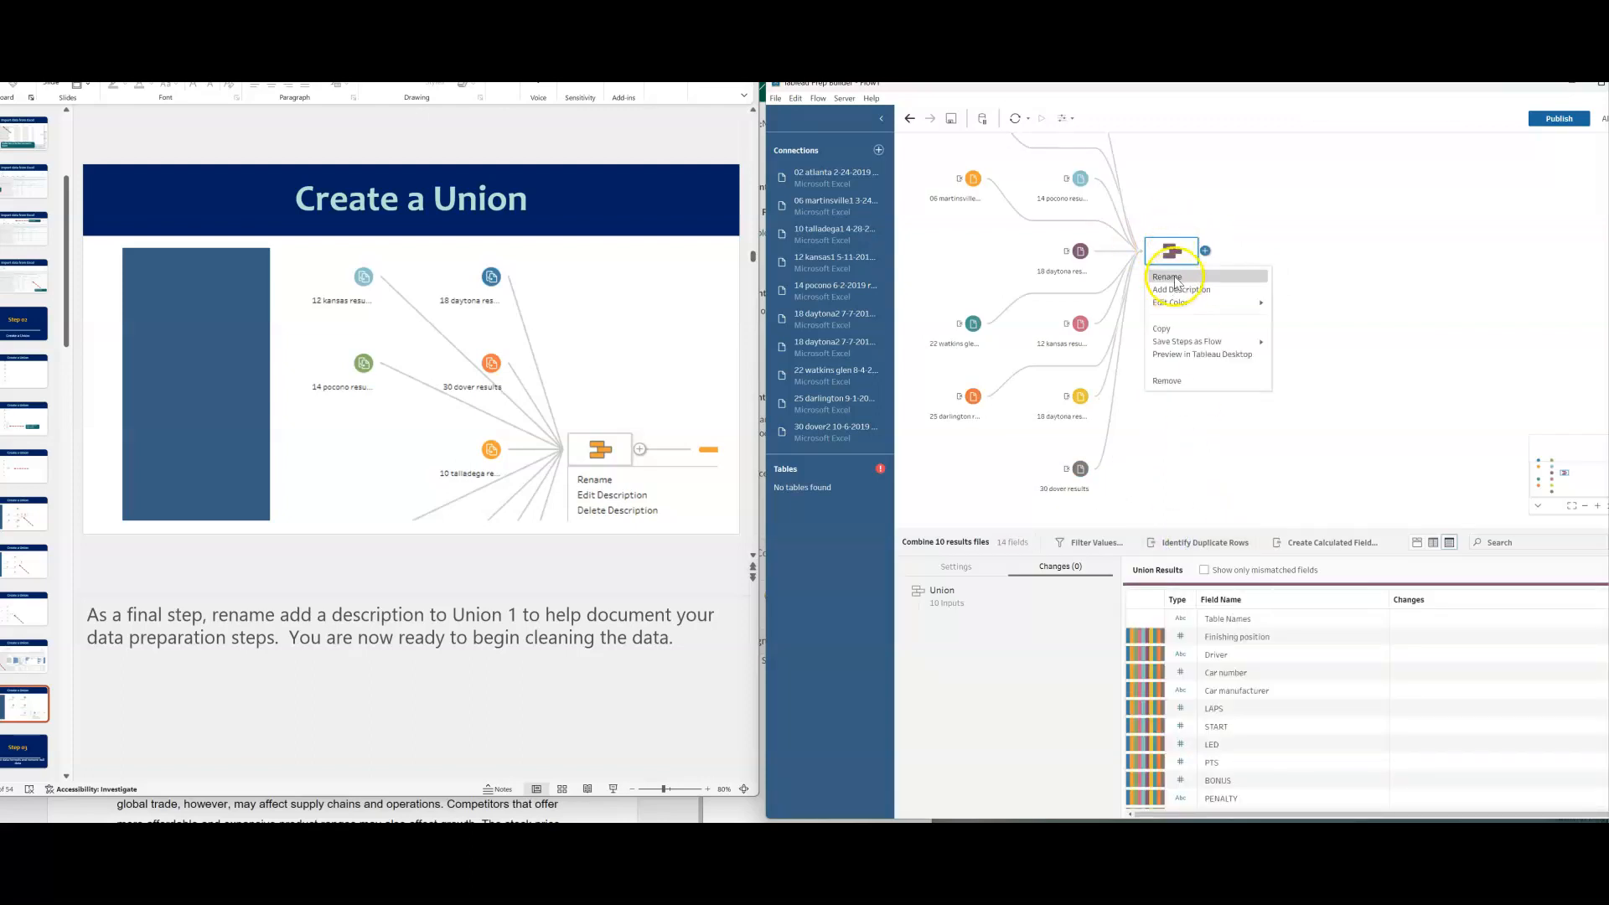
left_click(1173, 277)
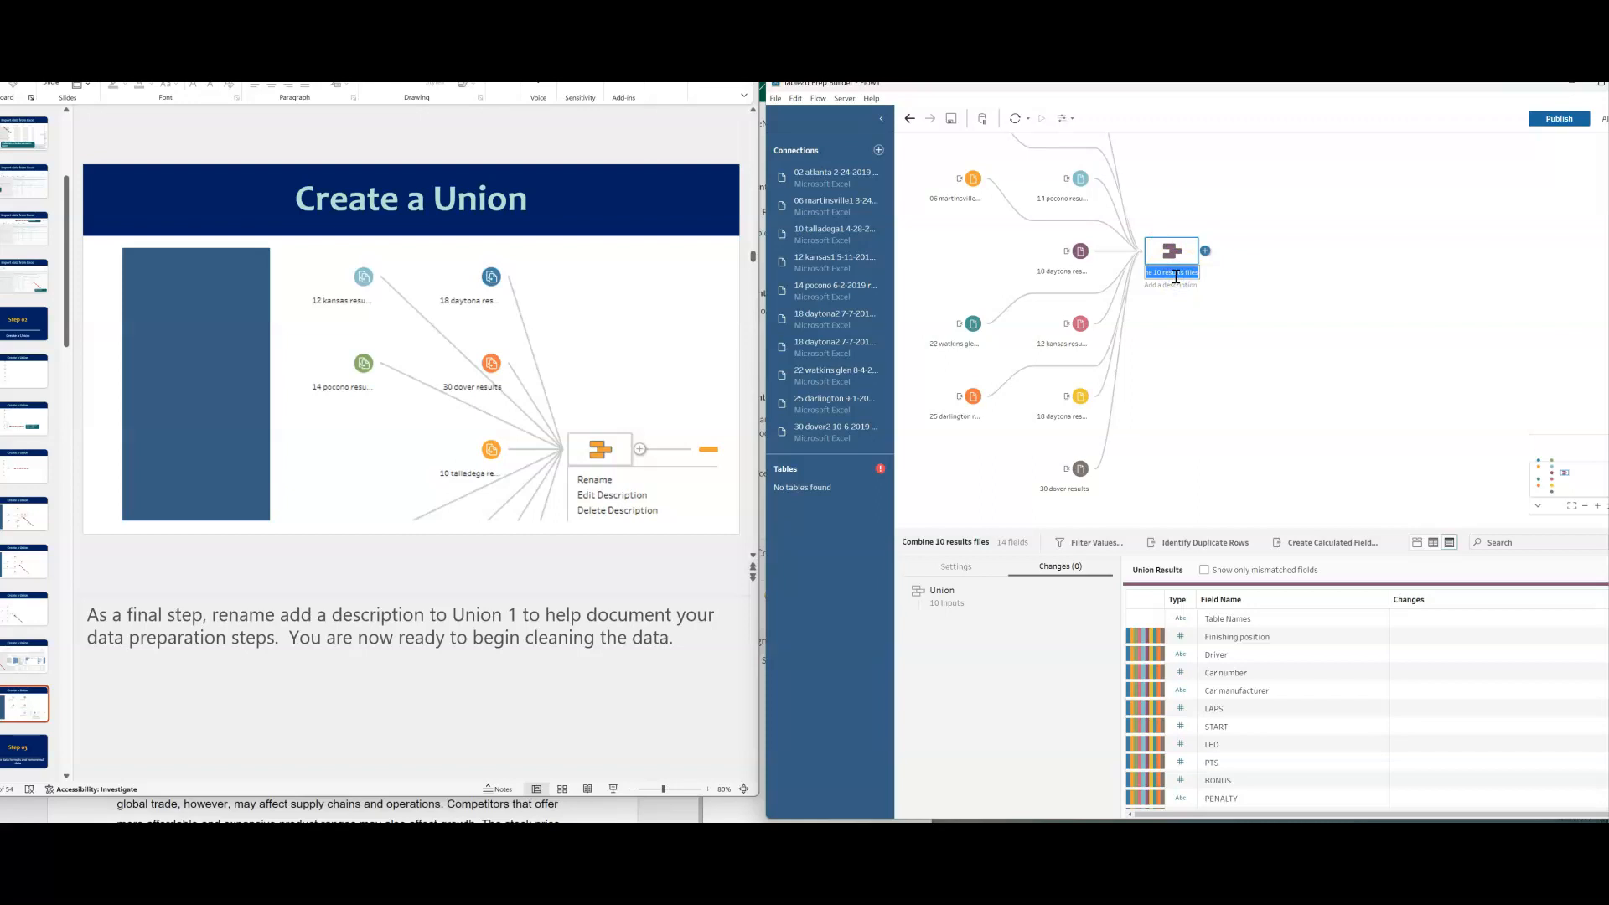
key("BackSpace")
left_click(1165, 326)
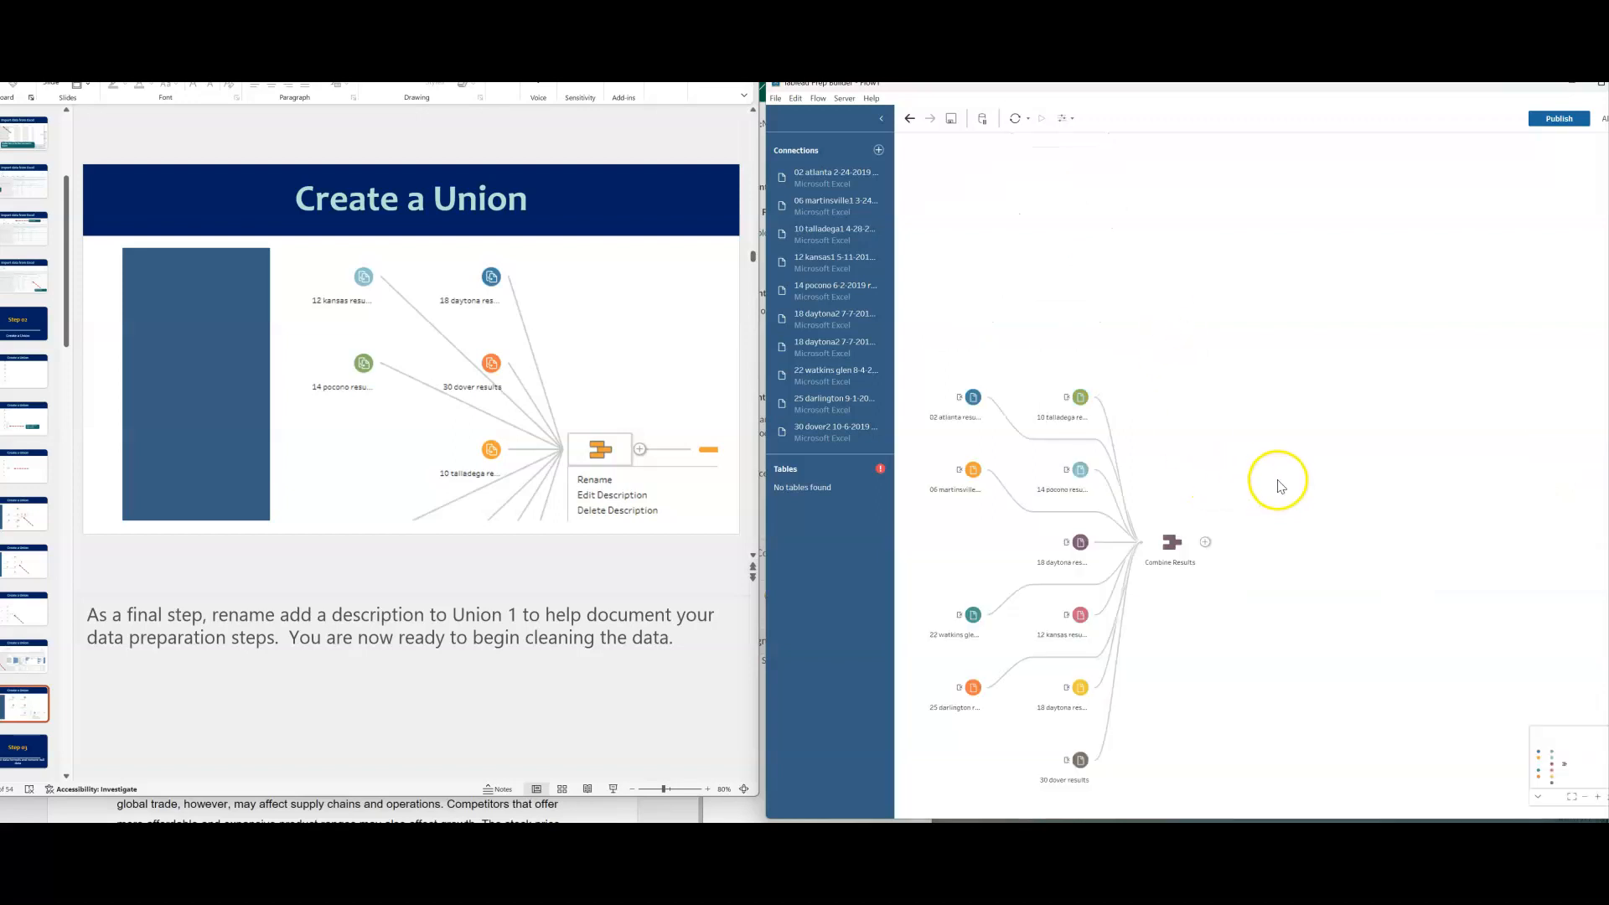
left_click(243, 700)
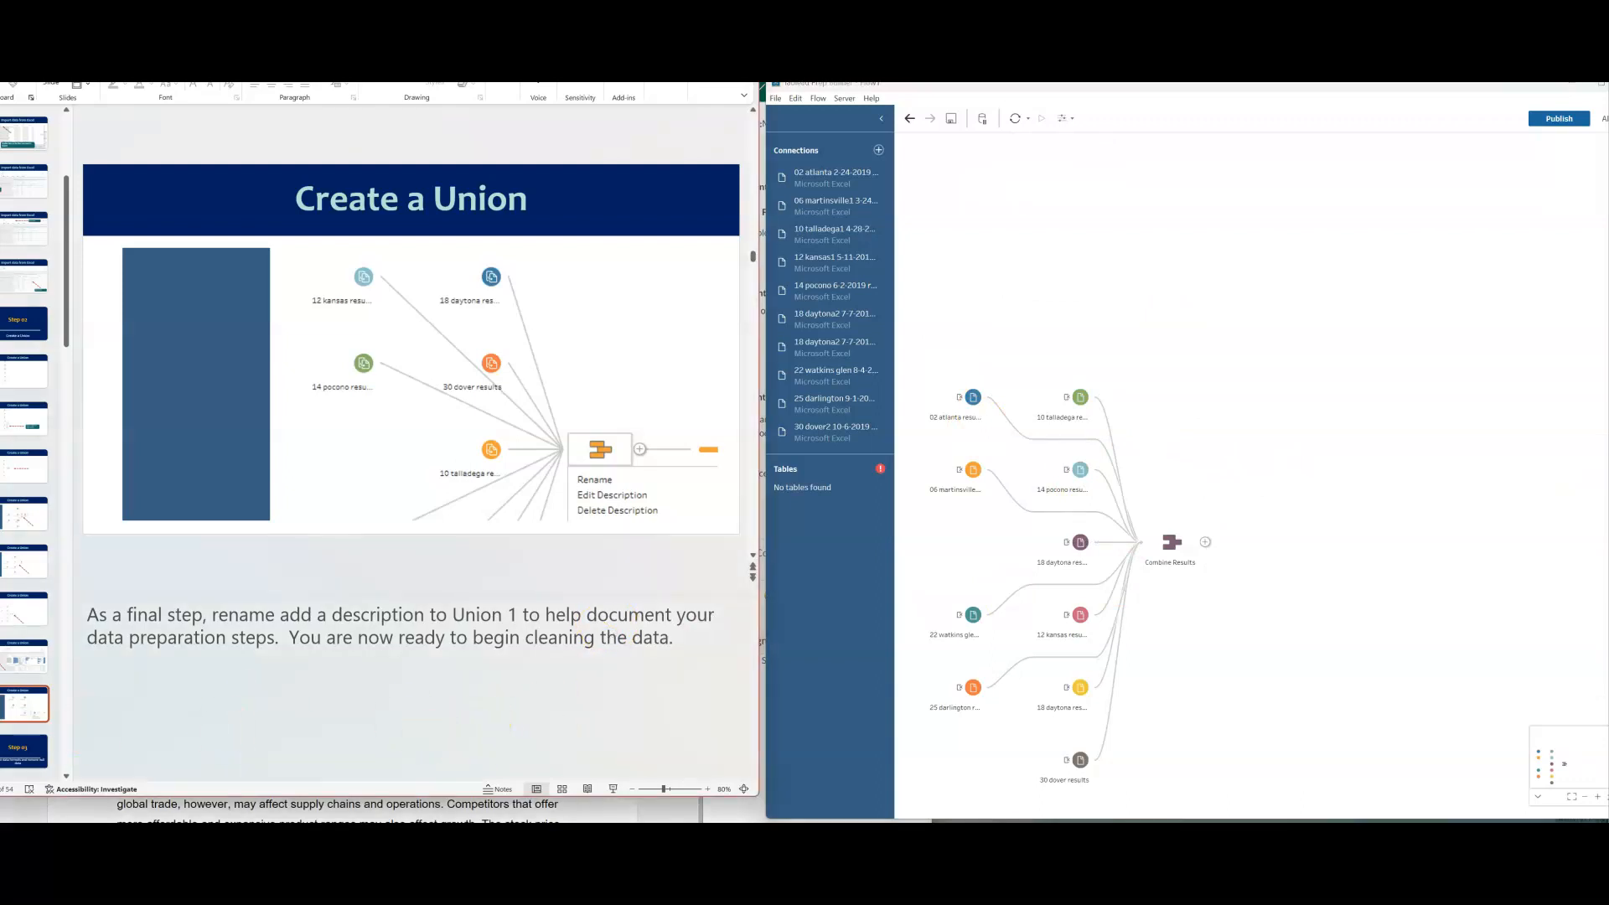
key("Page_Down")
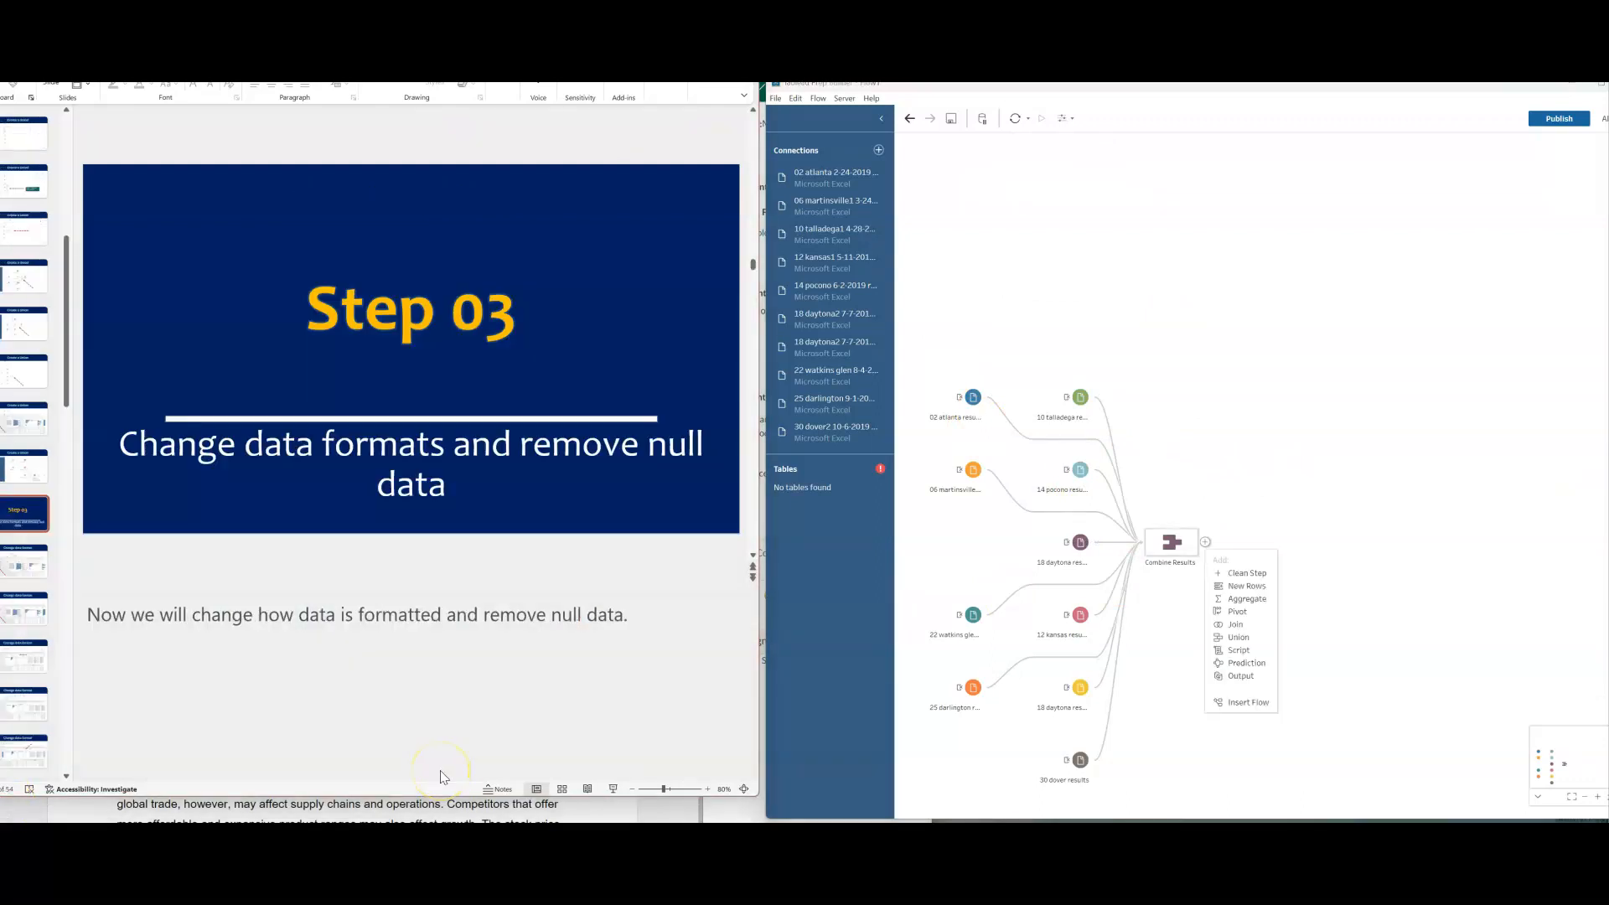
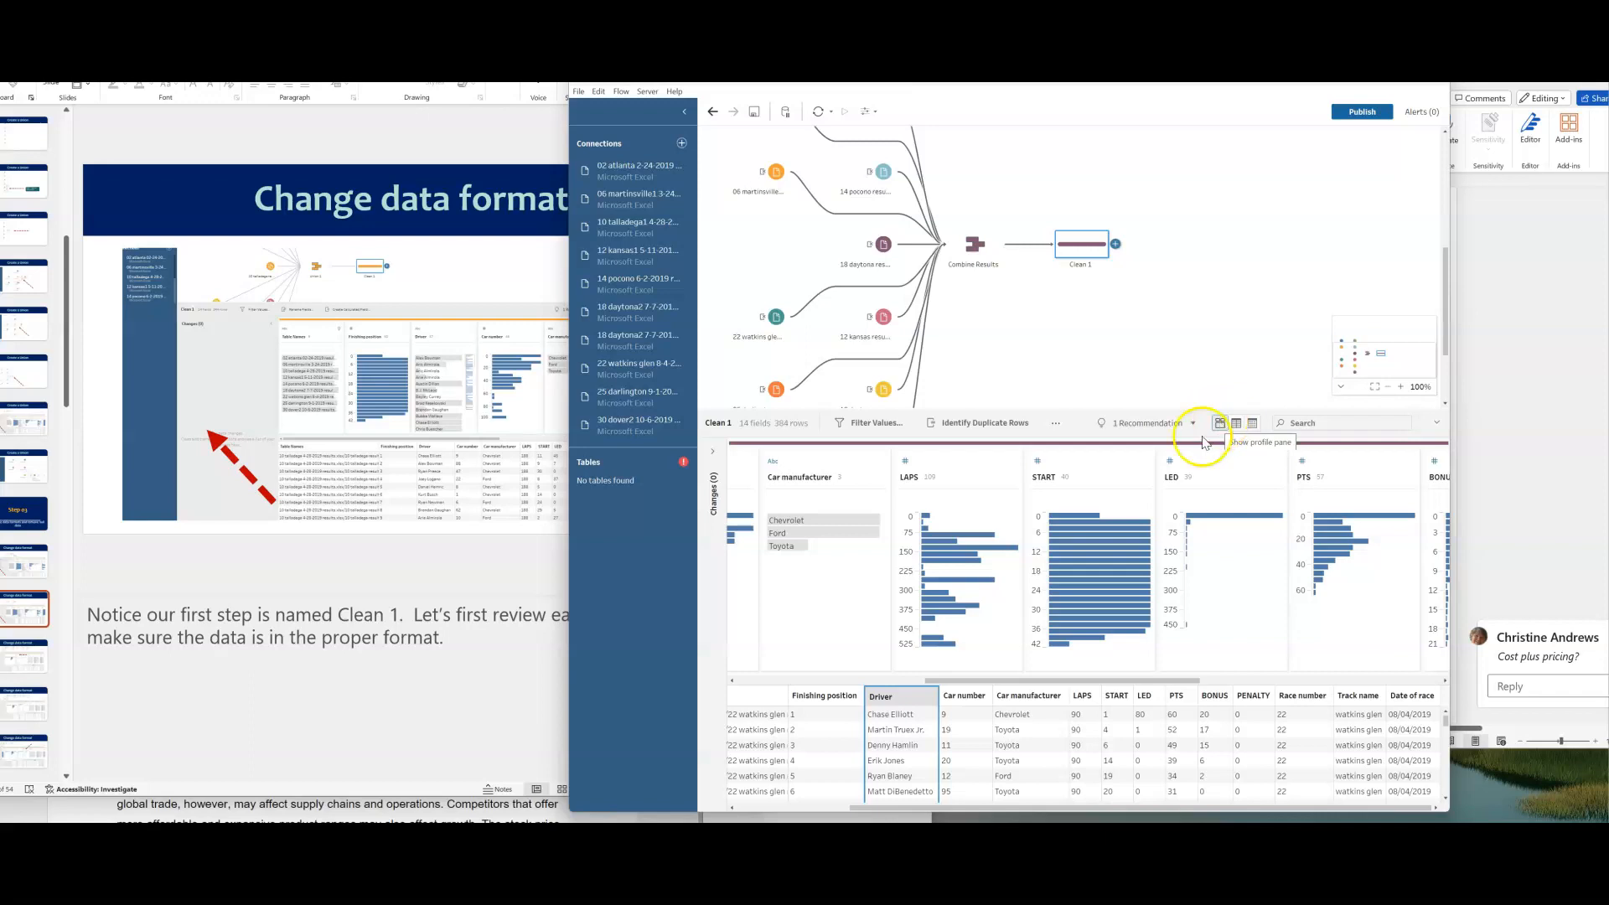
Review the data types of the Clean 1 fields from Table Names through PENALTY in the profile view.
left_click_drag(980, 686, 800, 697)
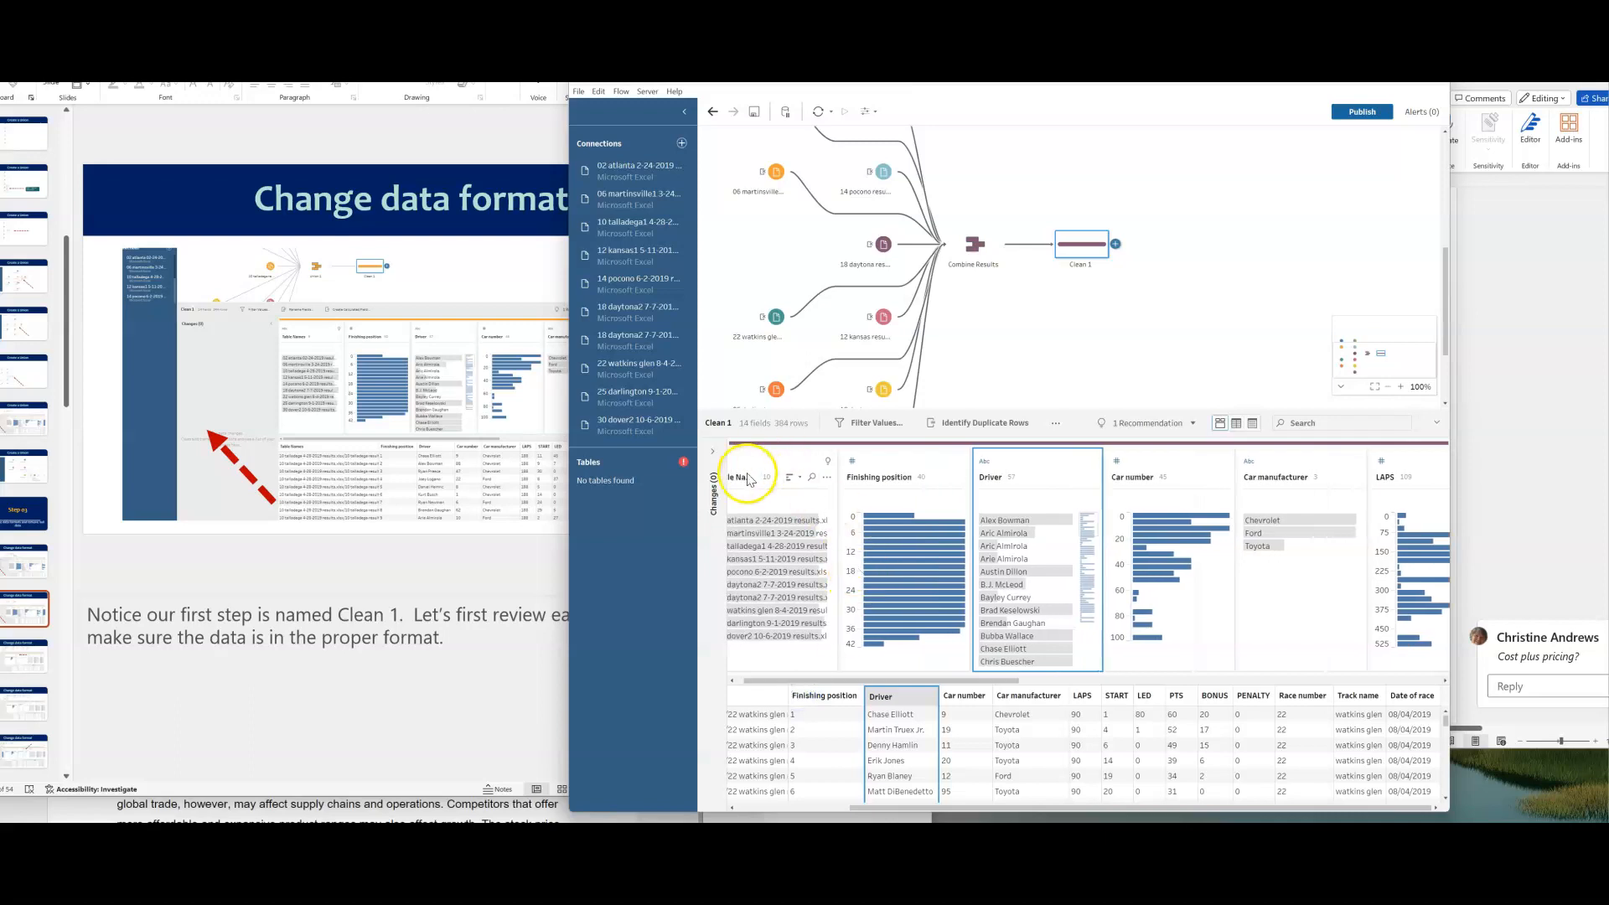
left_click(742, 682)
left_click_drag(742, 681, 729, 677)
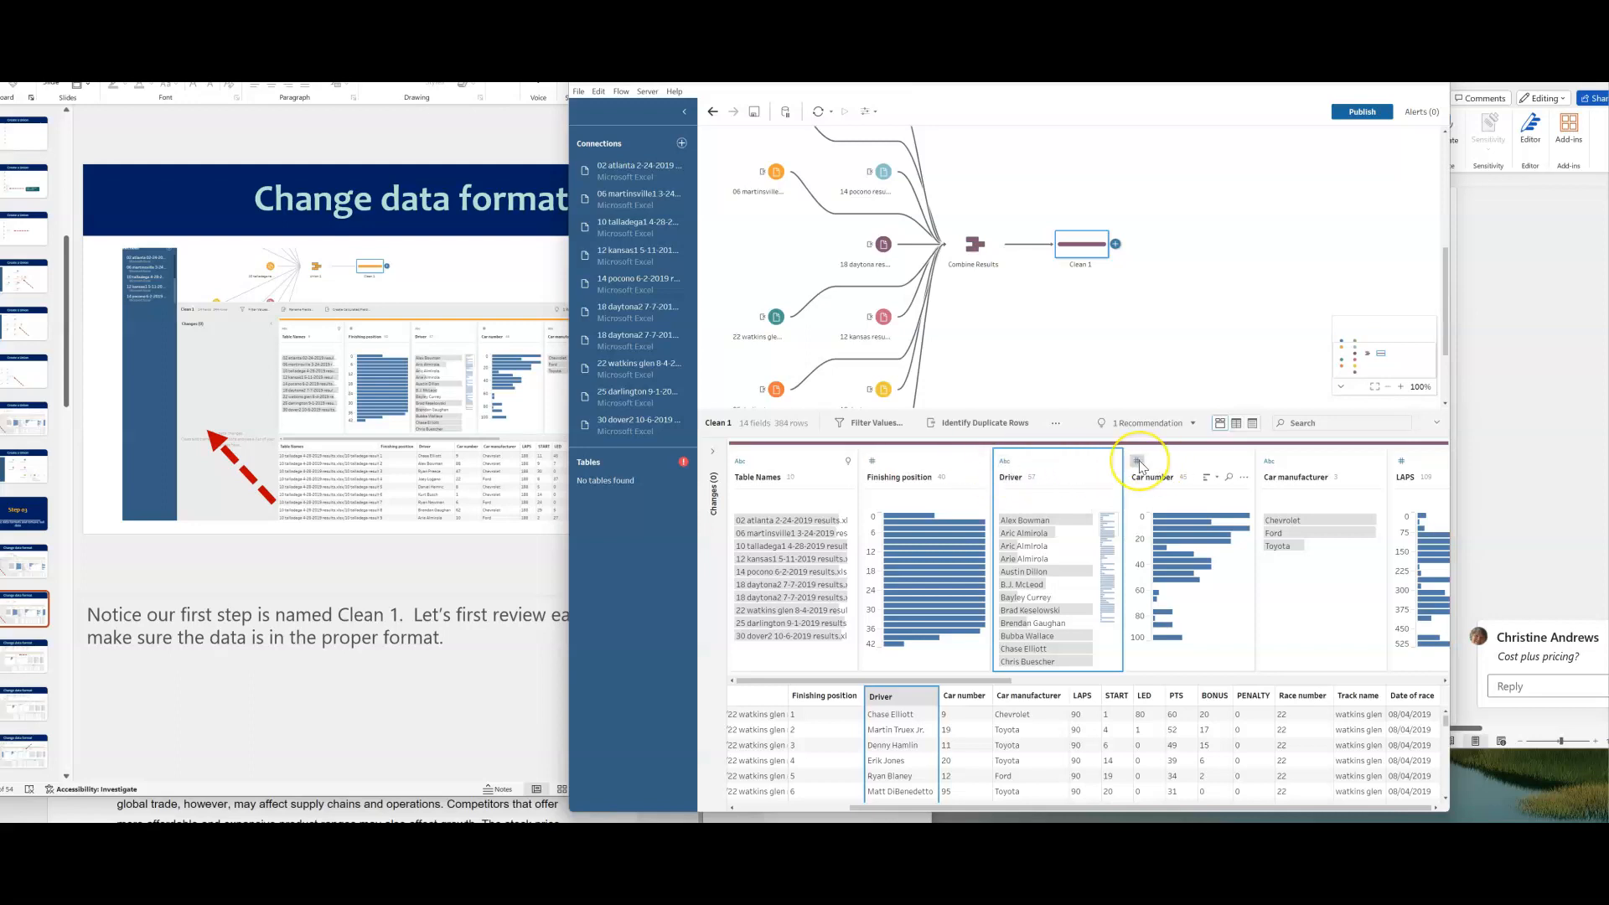
left_click(1004, 682)
left_click_drag(1005, 683, 1123, 680)
mouse_move(920, 564)
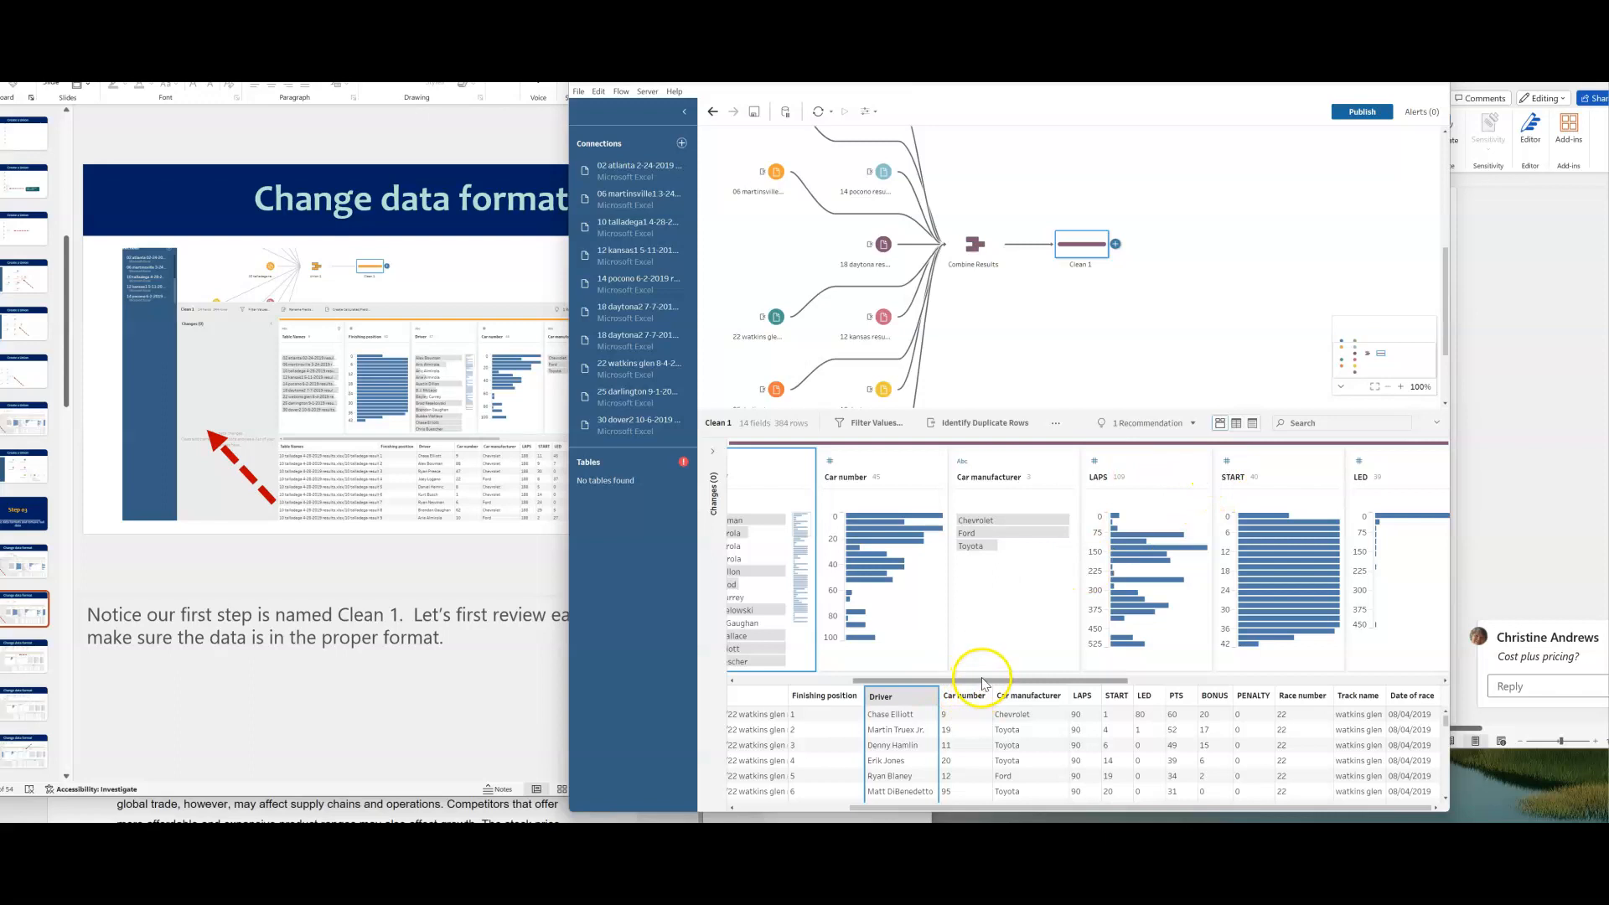
left_click_drag(980, 680, 1172, 680)
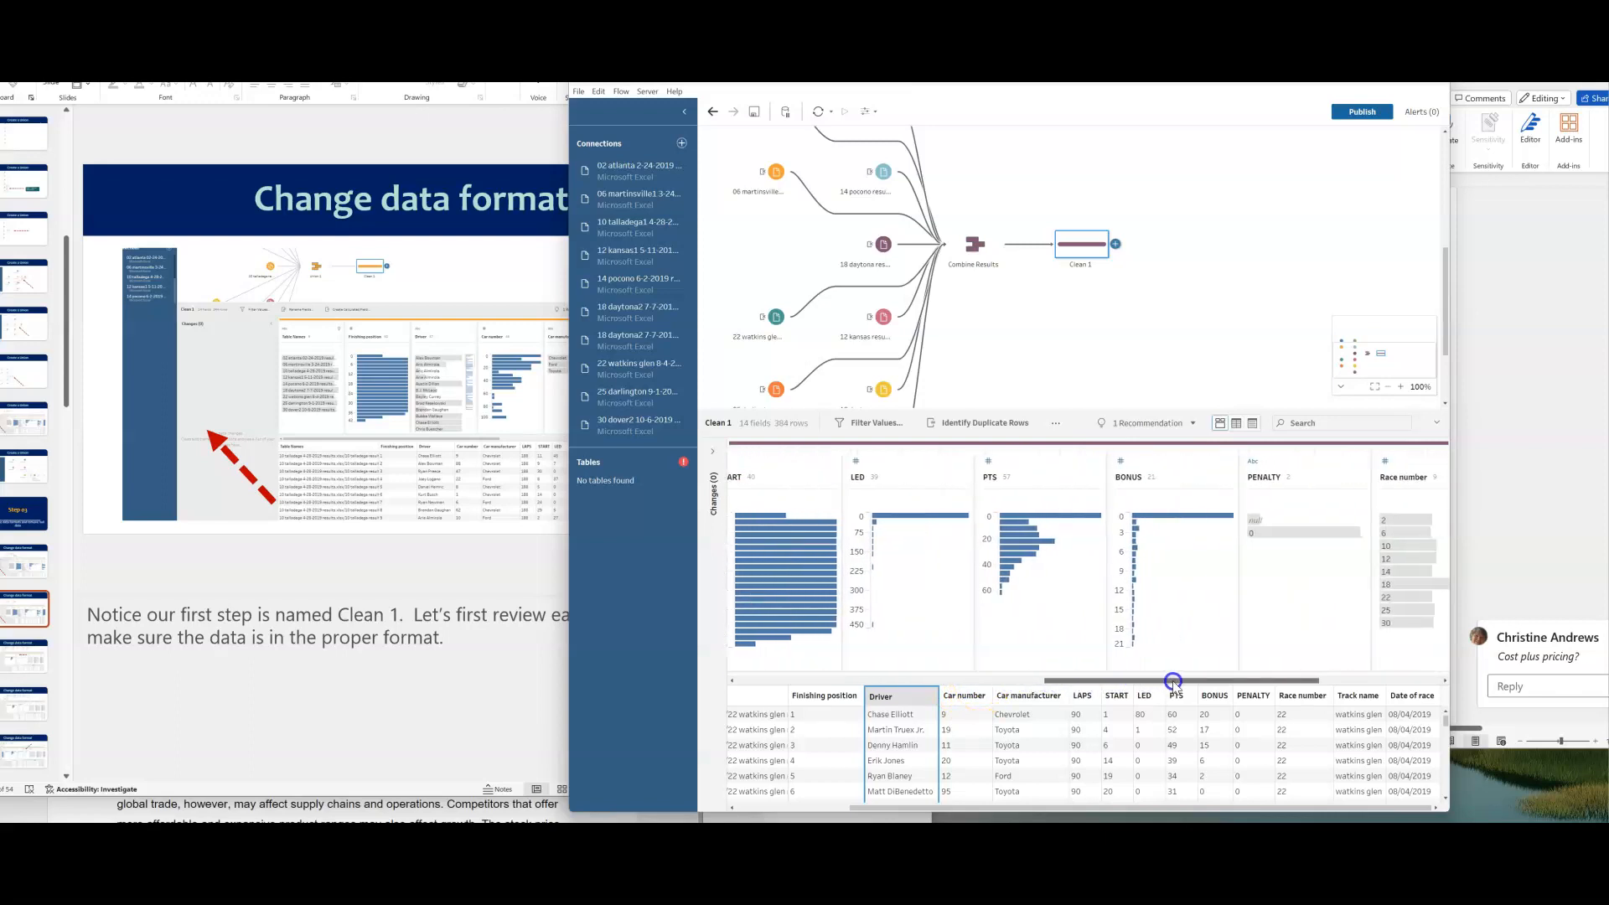
left_click(863, 472)
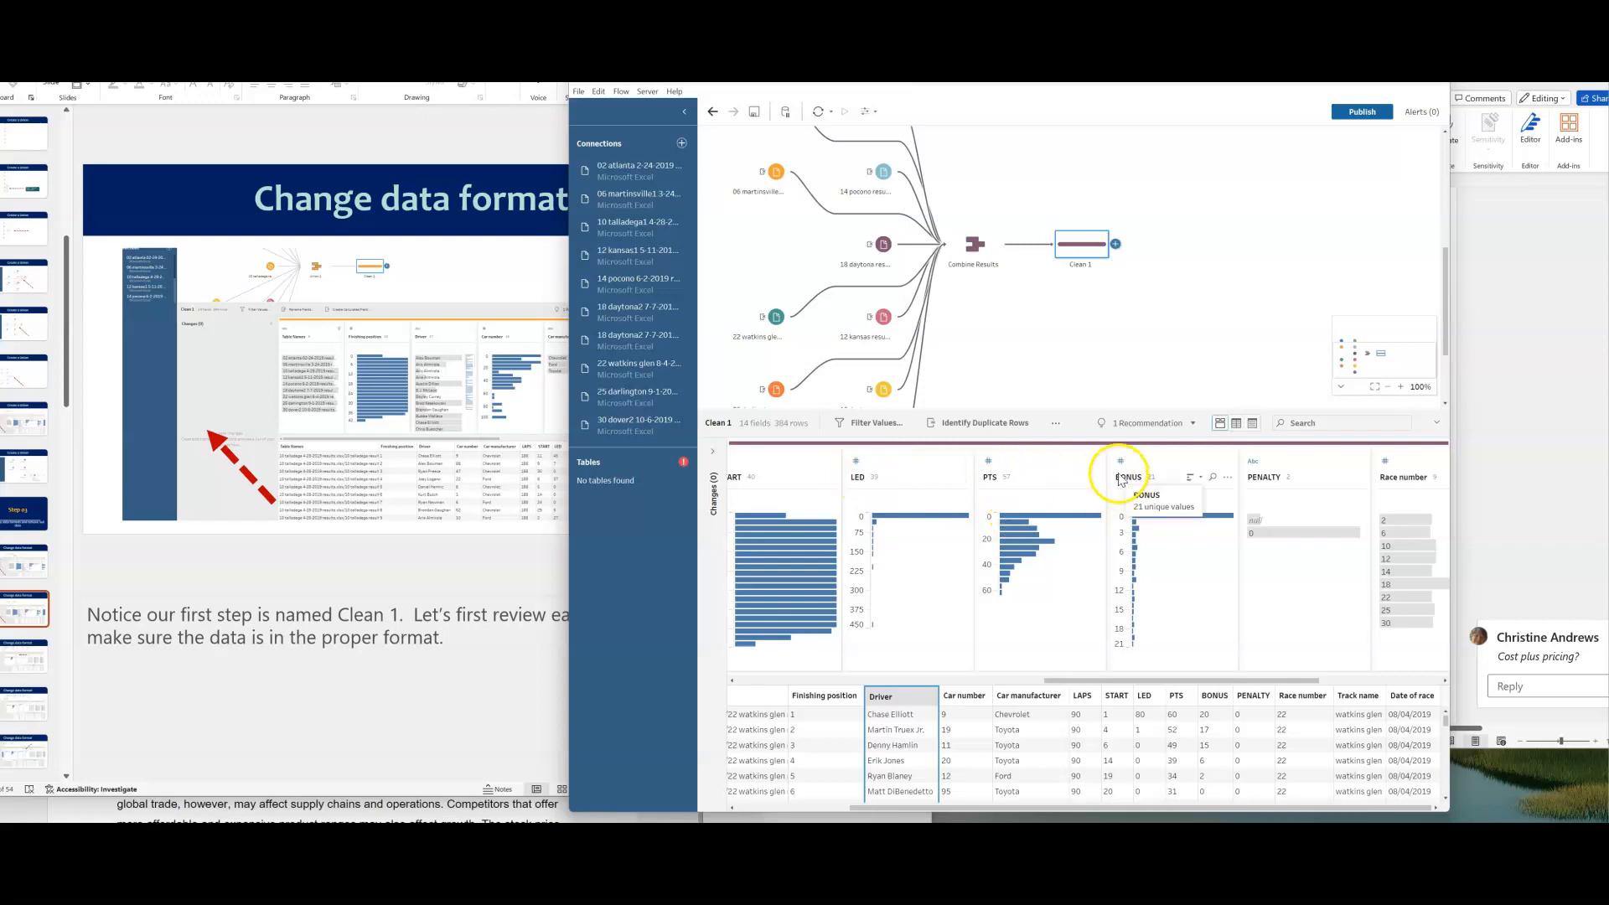
left_click(1254, 474)
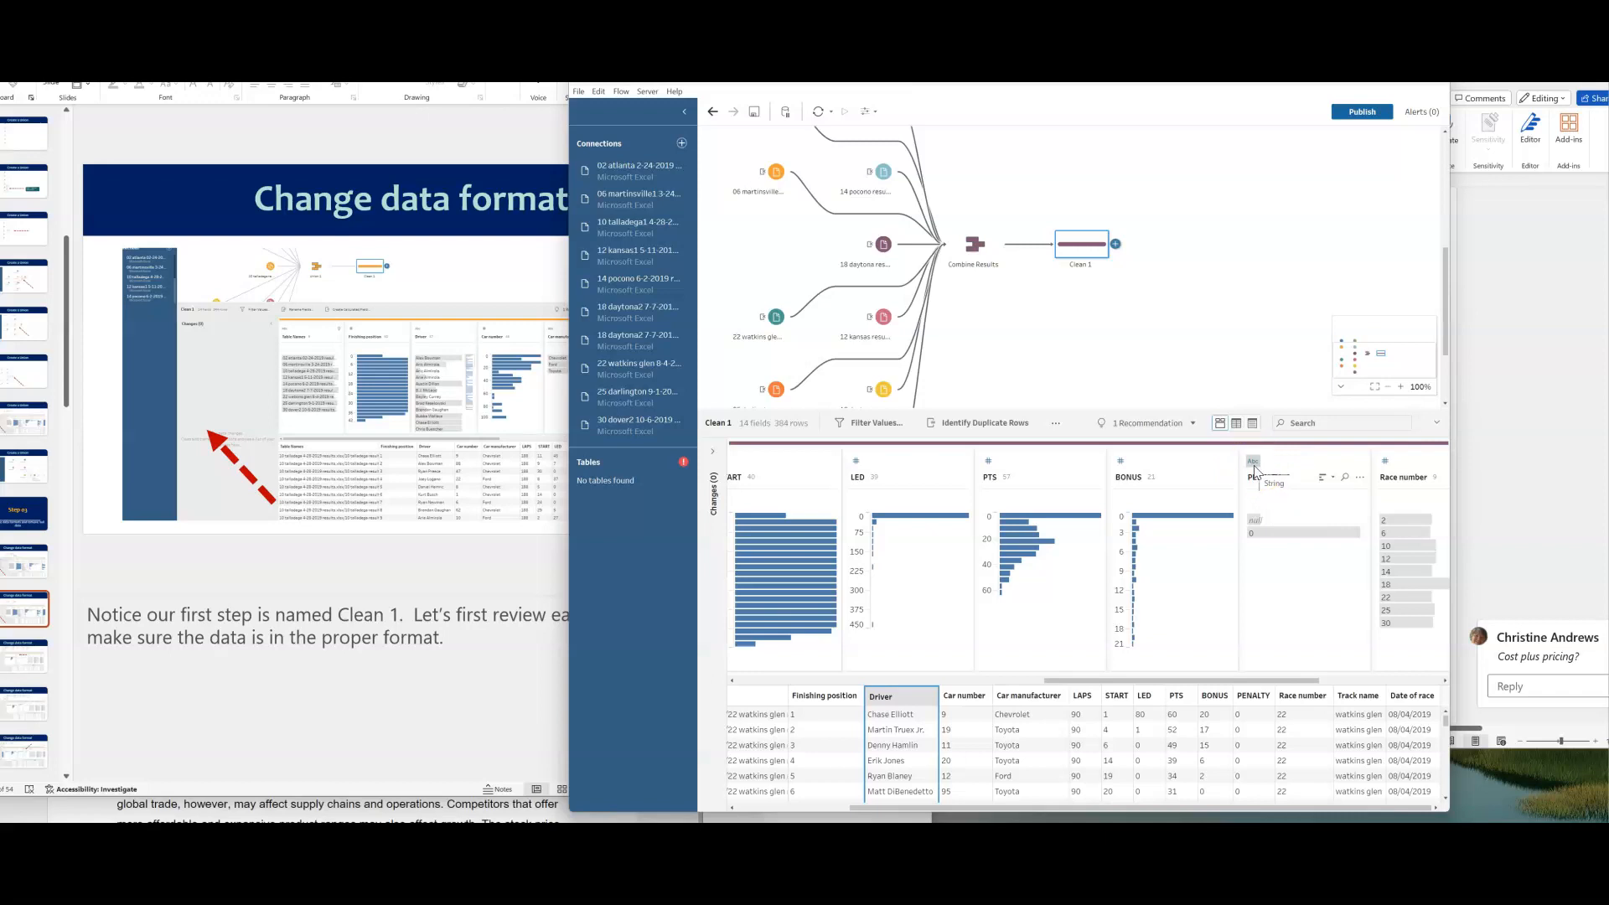
Change the PENALTY field's data type to Number (whole) in the Clean 1 step.
left_click_drag(1217, 678, 1264, 673)
left_click(1261, 698)
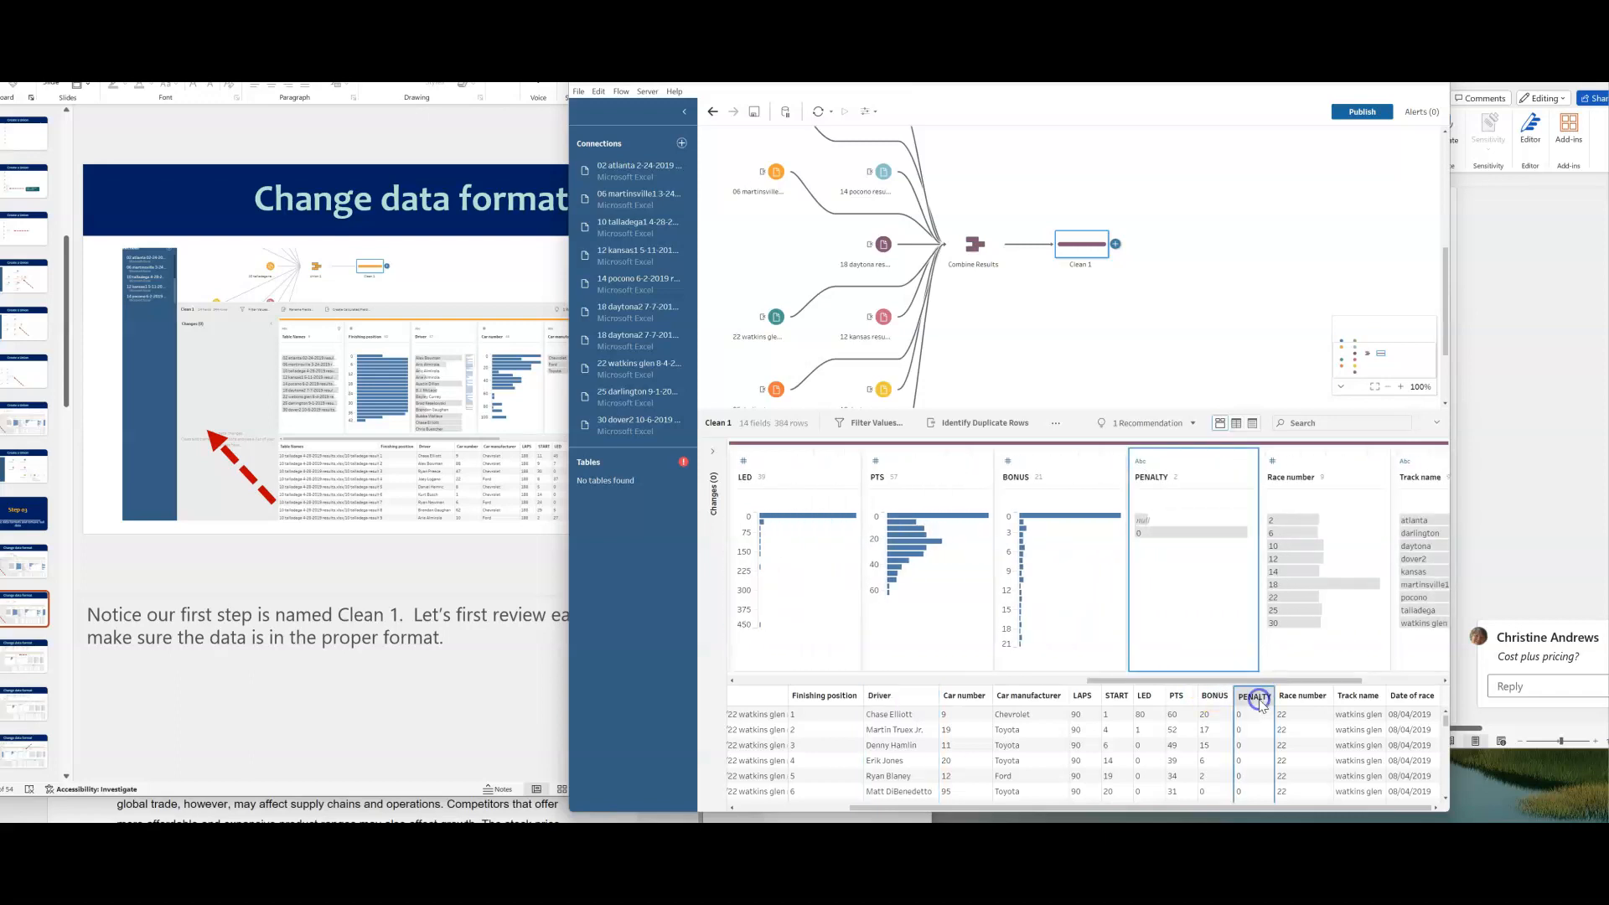
mouse_move(1153, 530)
left_click(1248, 477)
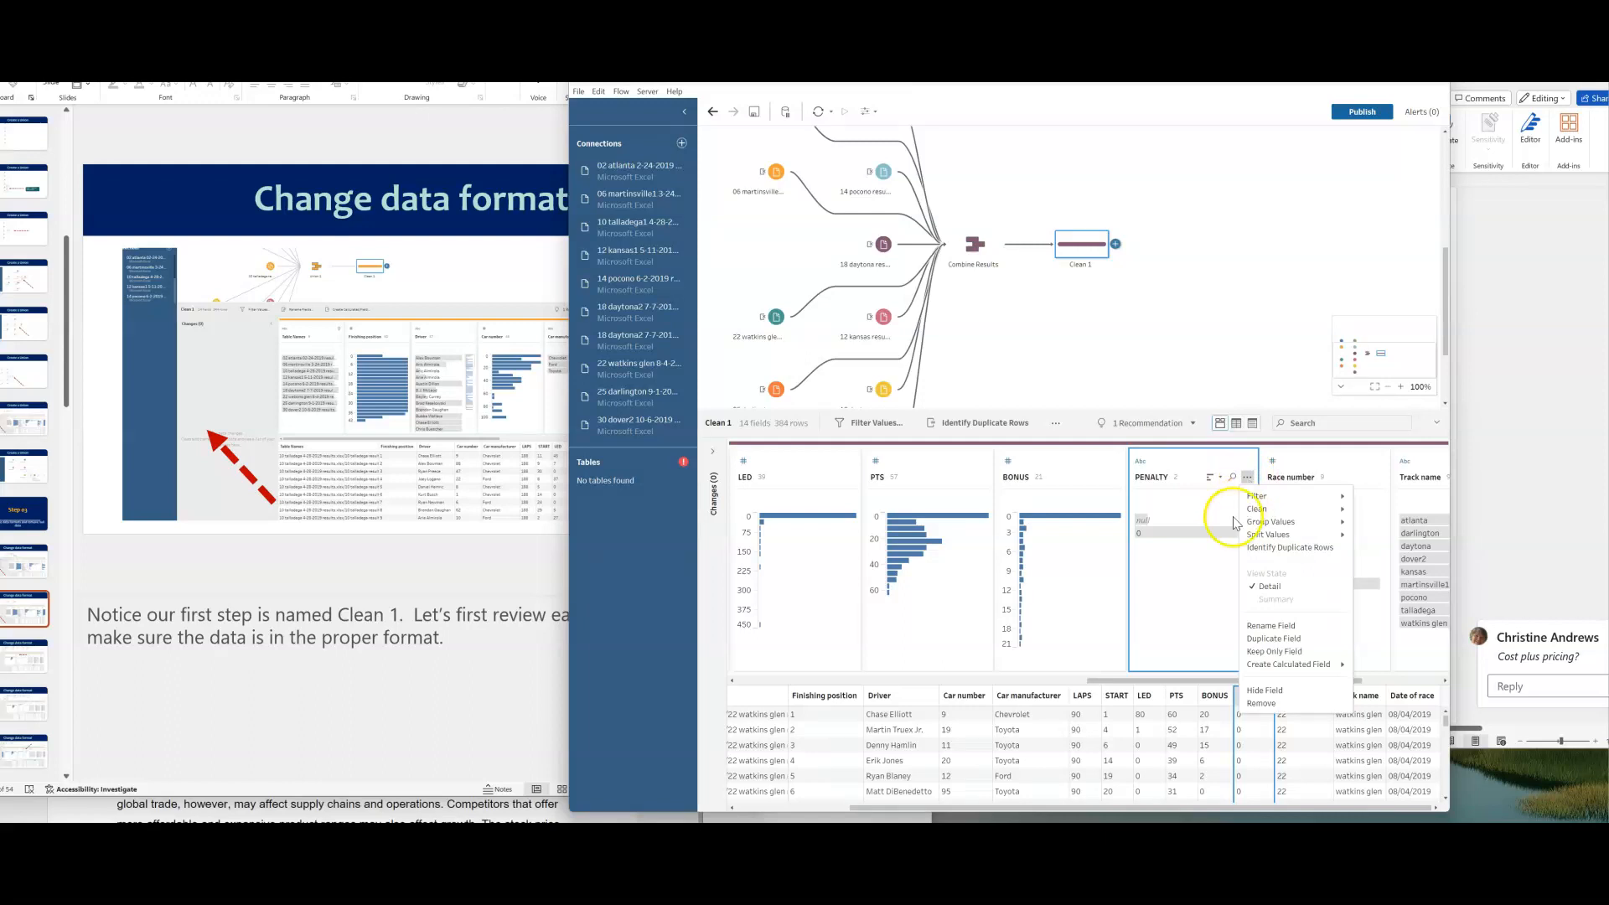
left_click(1186, 567)
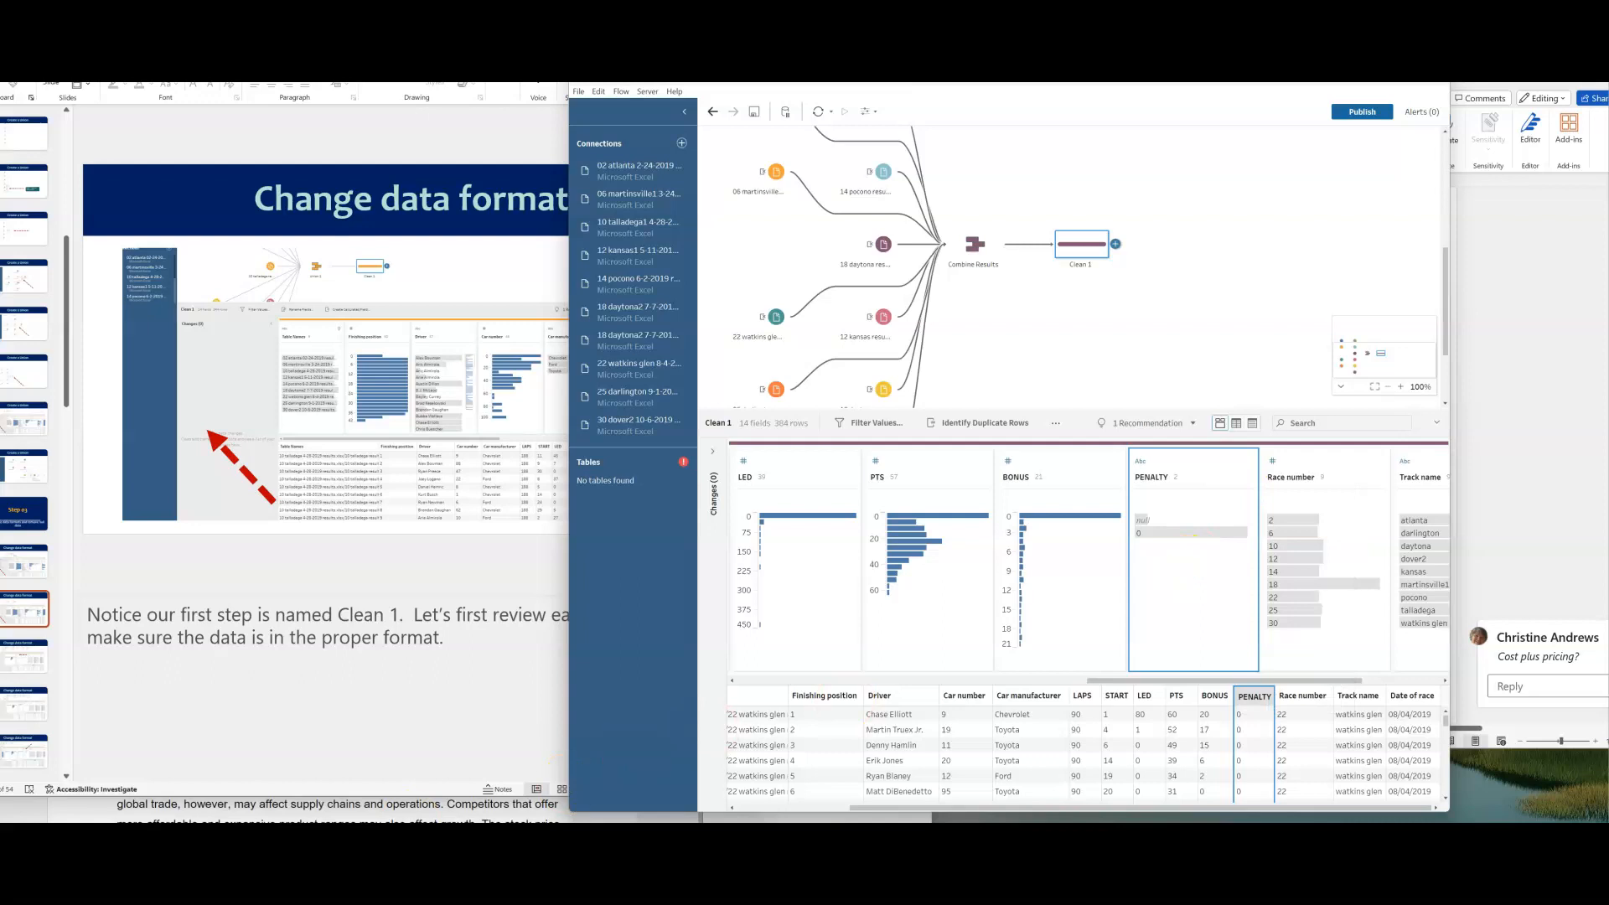
key("Page_Down")
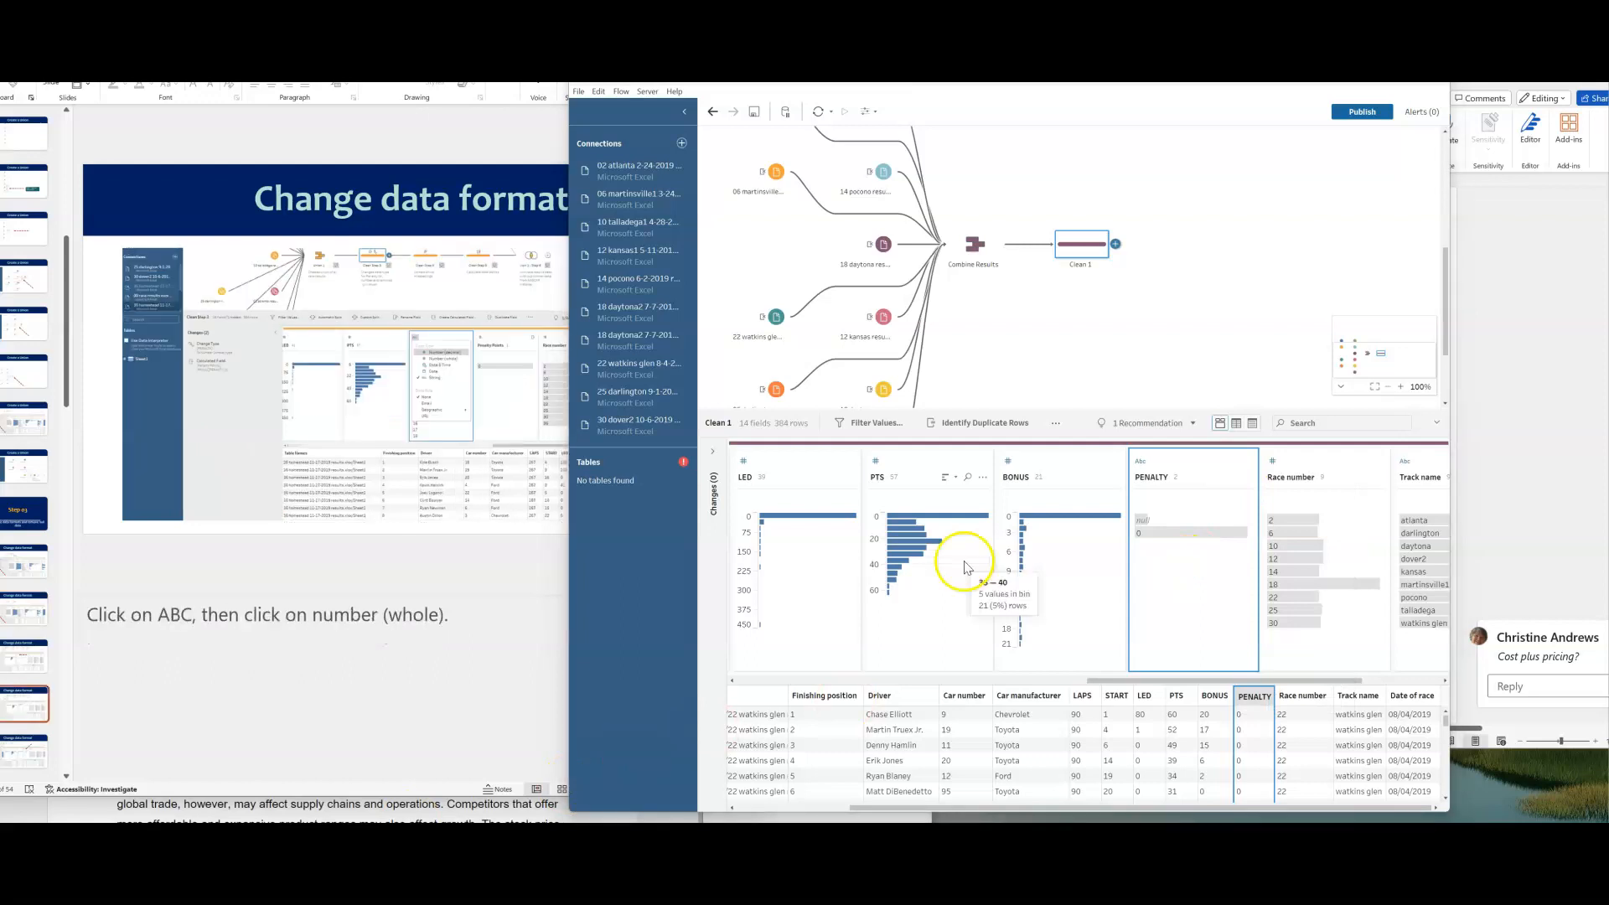
left_click(1141, 463)
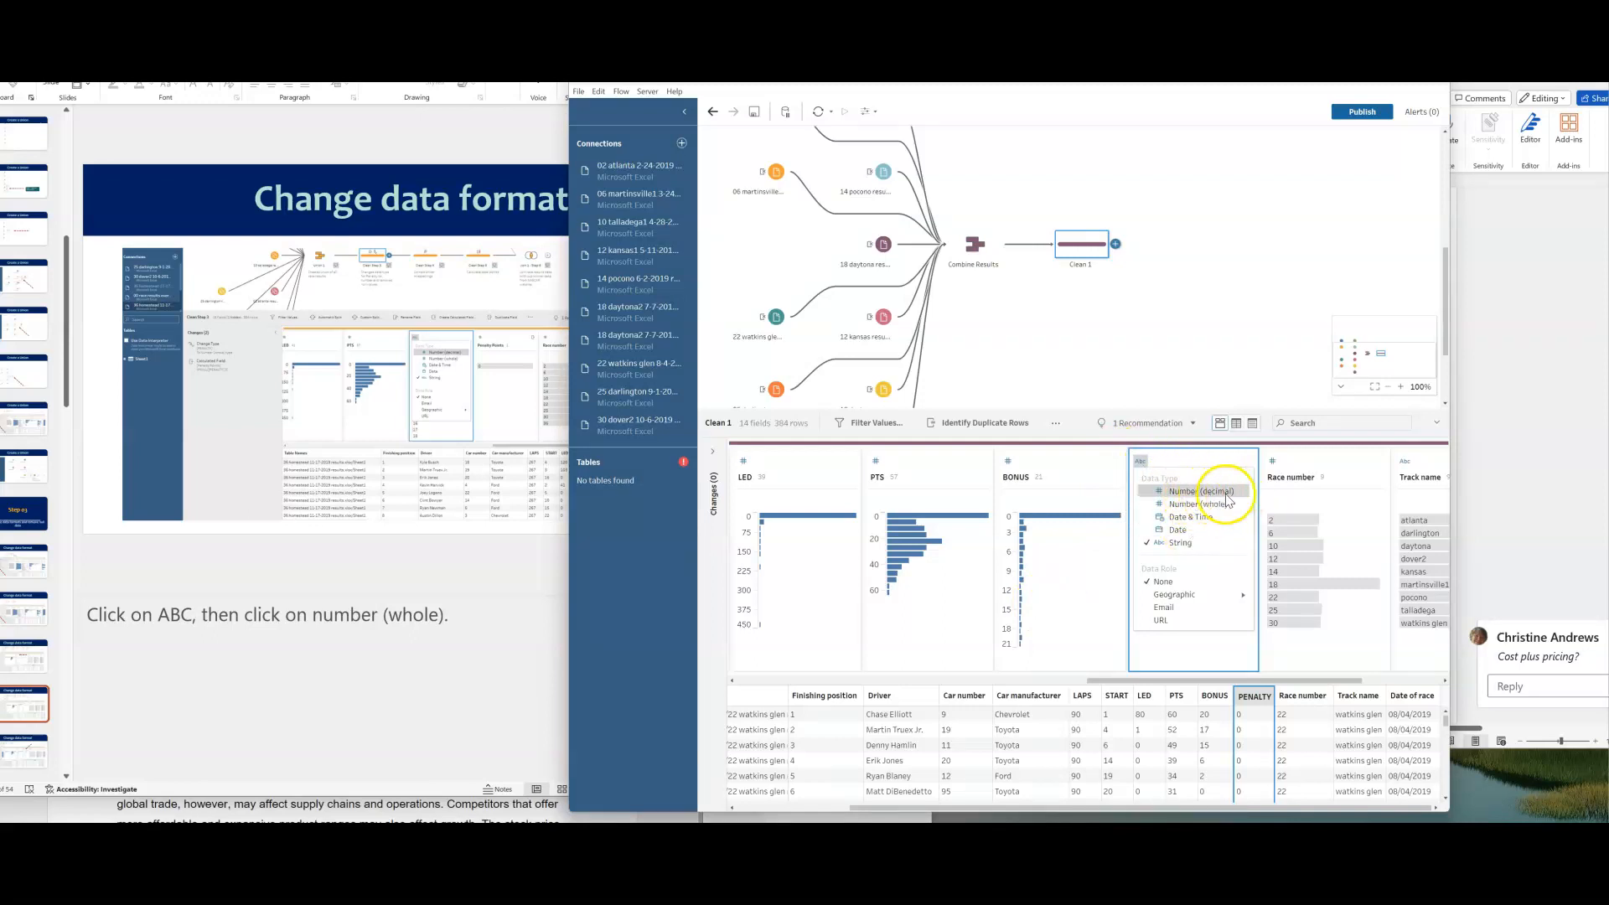
left_click(1154, 508)
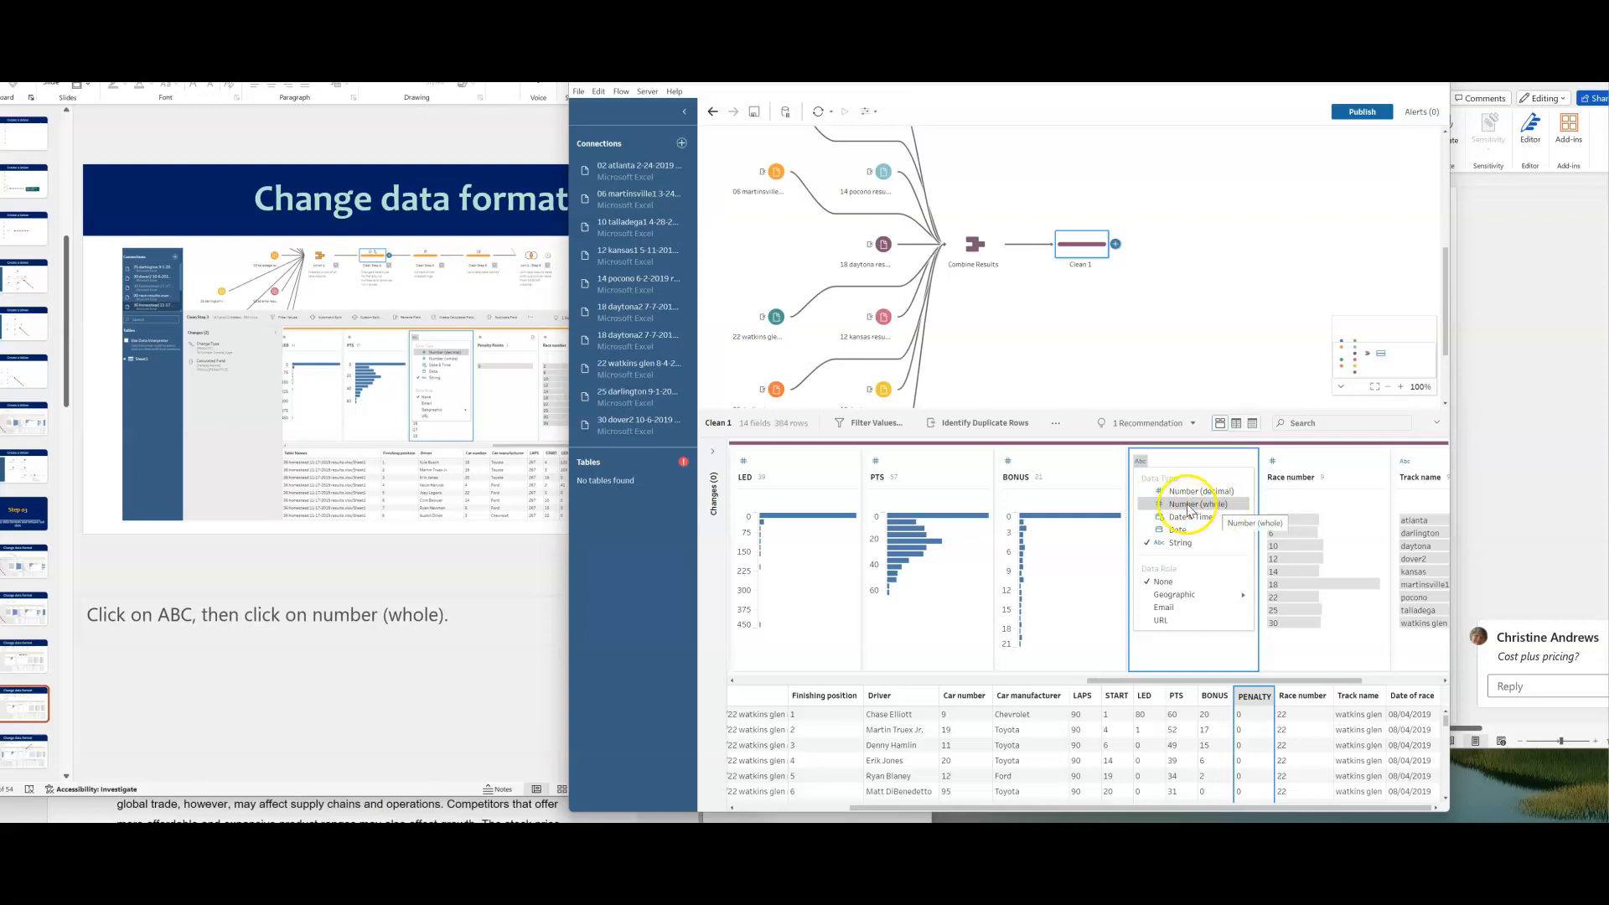
left_click(1186, 503)
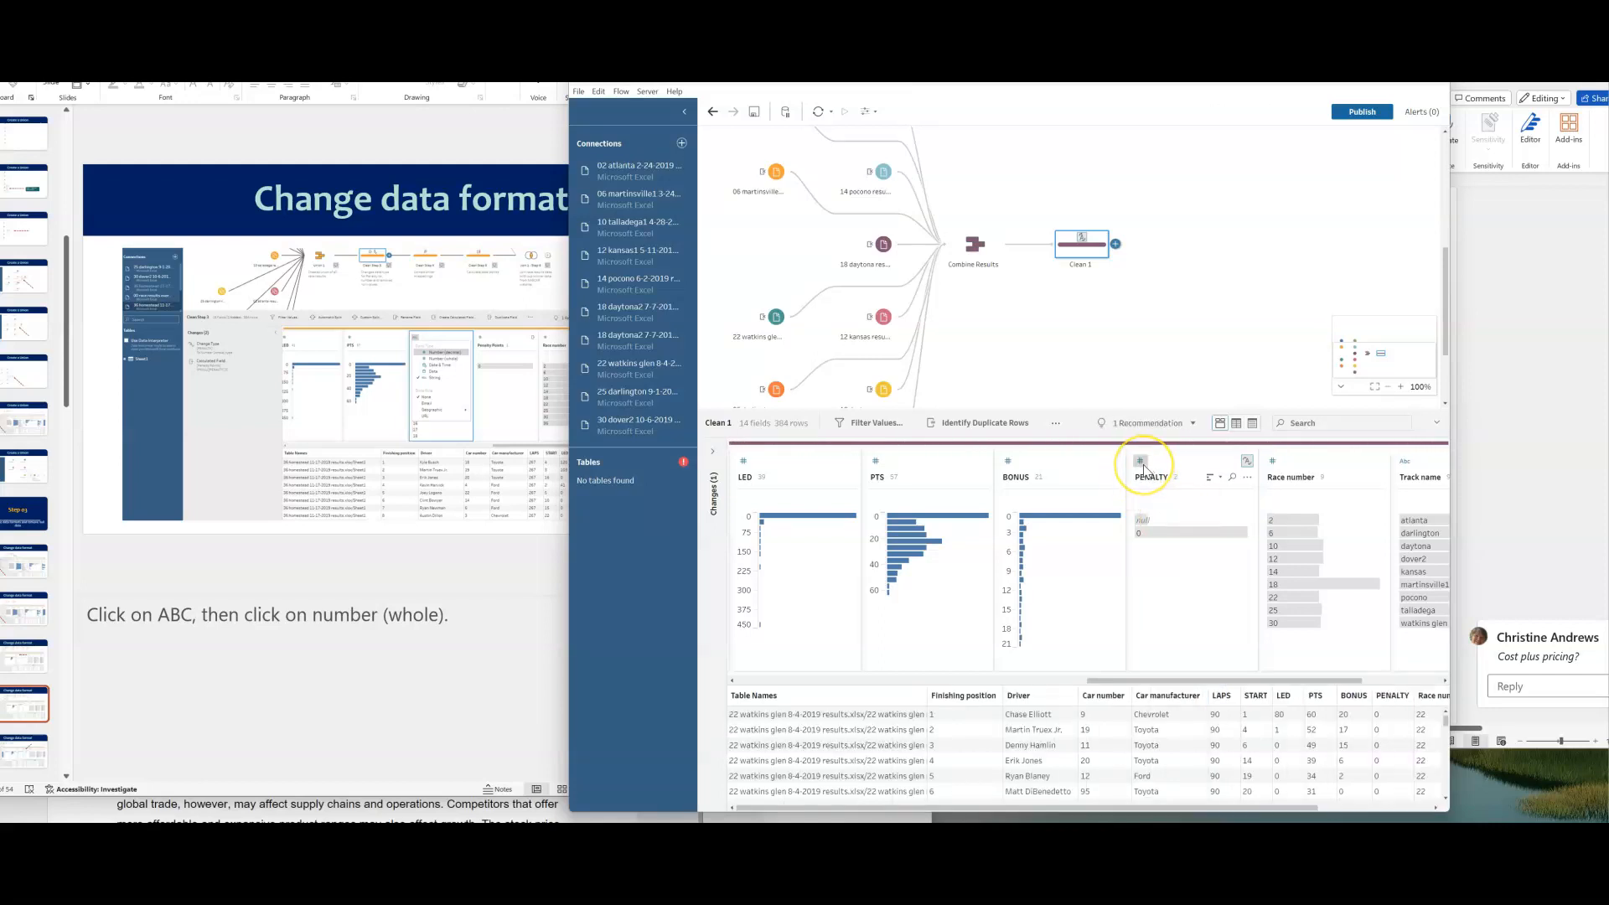
Check the data types of the Race number, Track name and Date of race fields, and return to the first fields.
left_click(1144, 514)
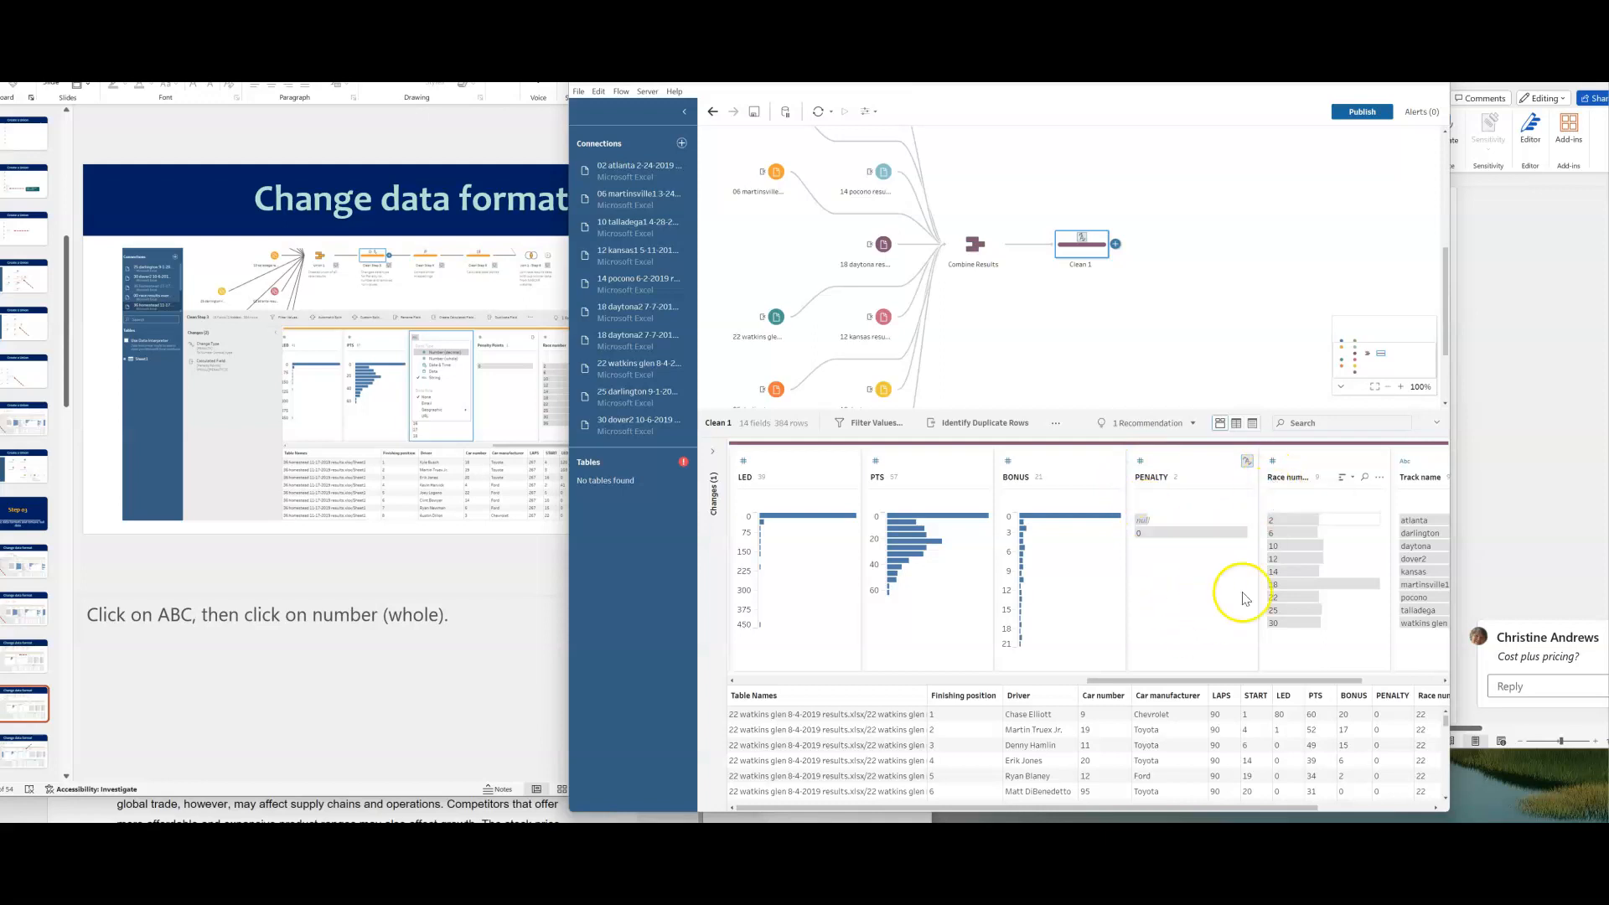
left_click_drag(1222, 683, 1327, 680)
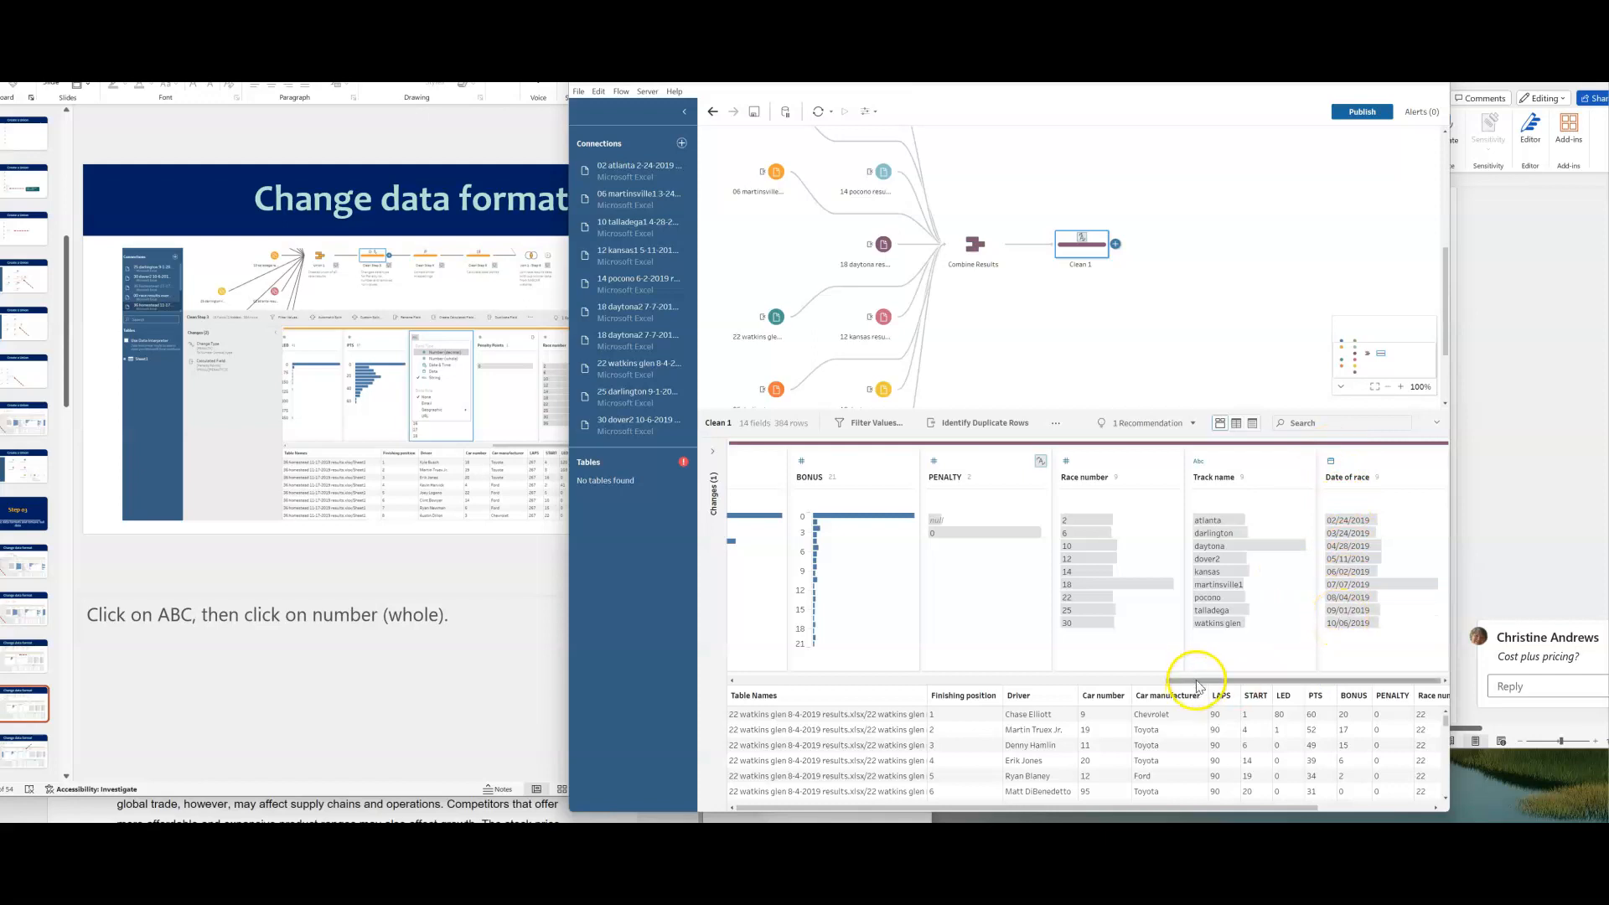
left_click_drag(1194, 680, 759, 700)
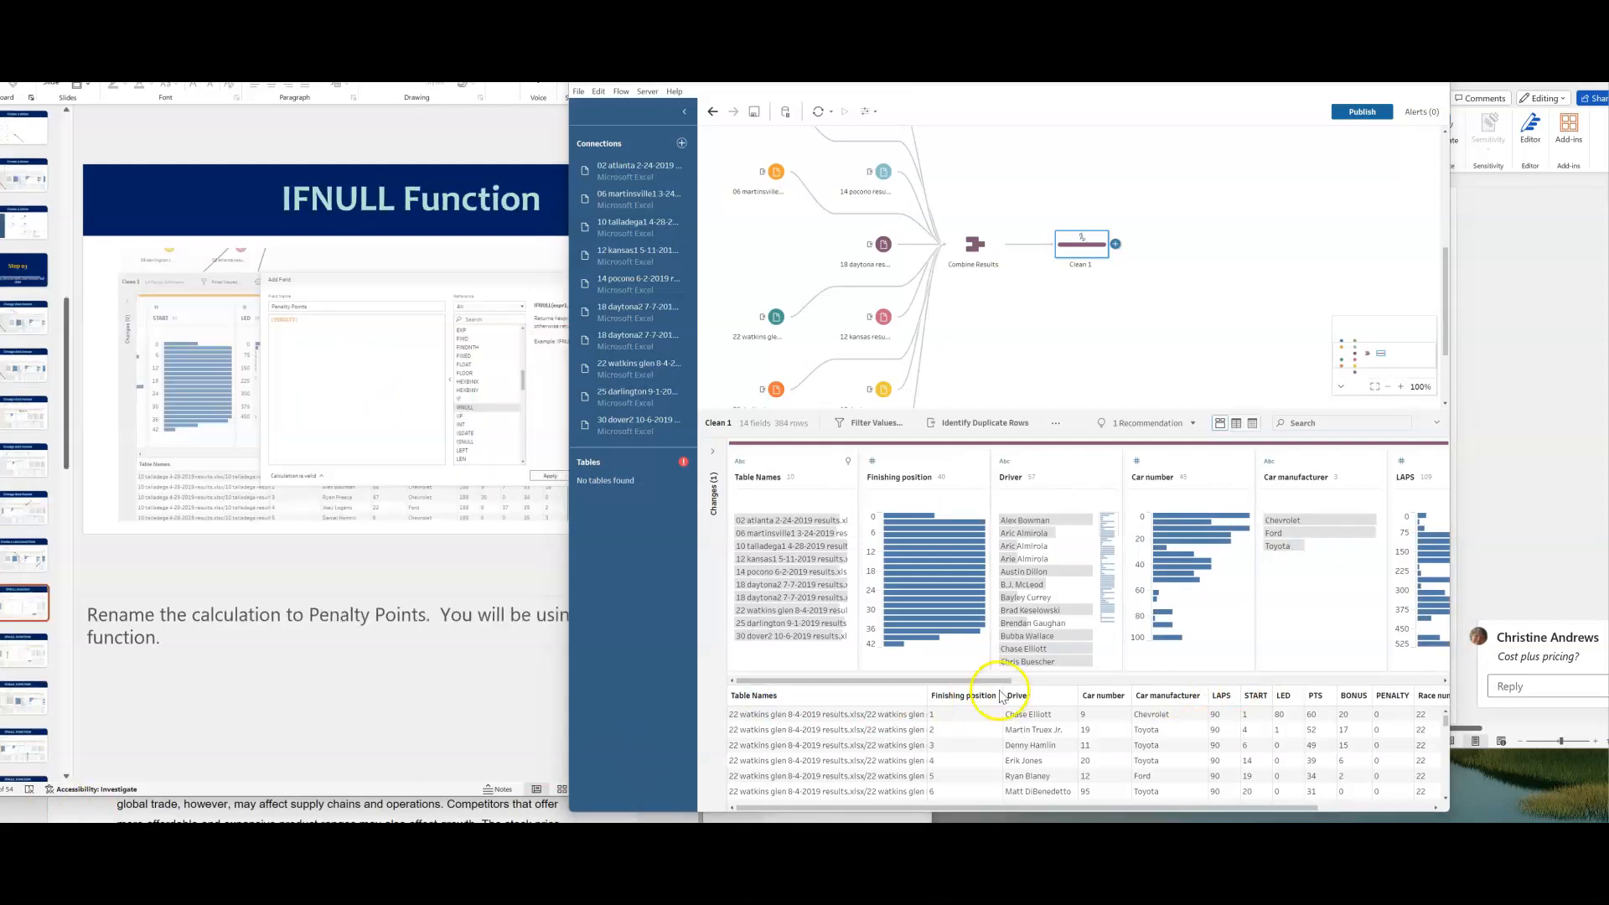
Examine the PENALTY field's null values in the profile view and find the affected rows in the data grid.
left_click_drag(1070, 682, 1365, 677)
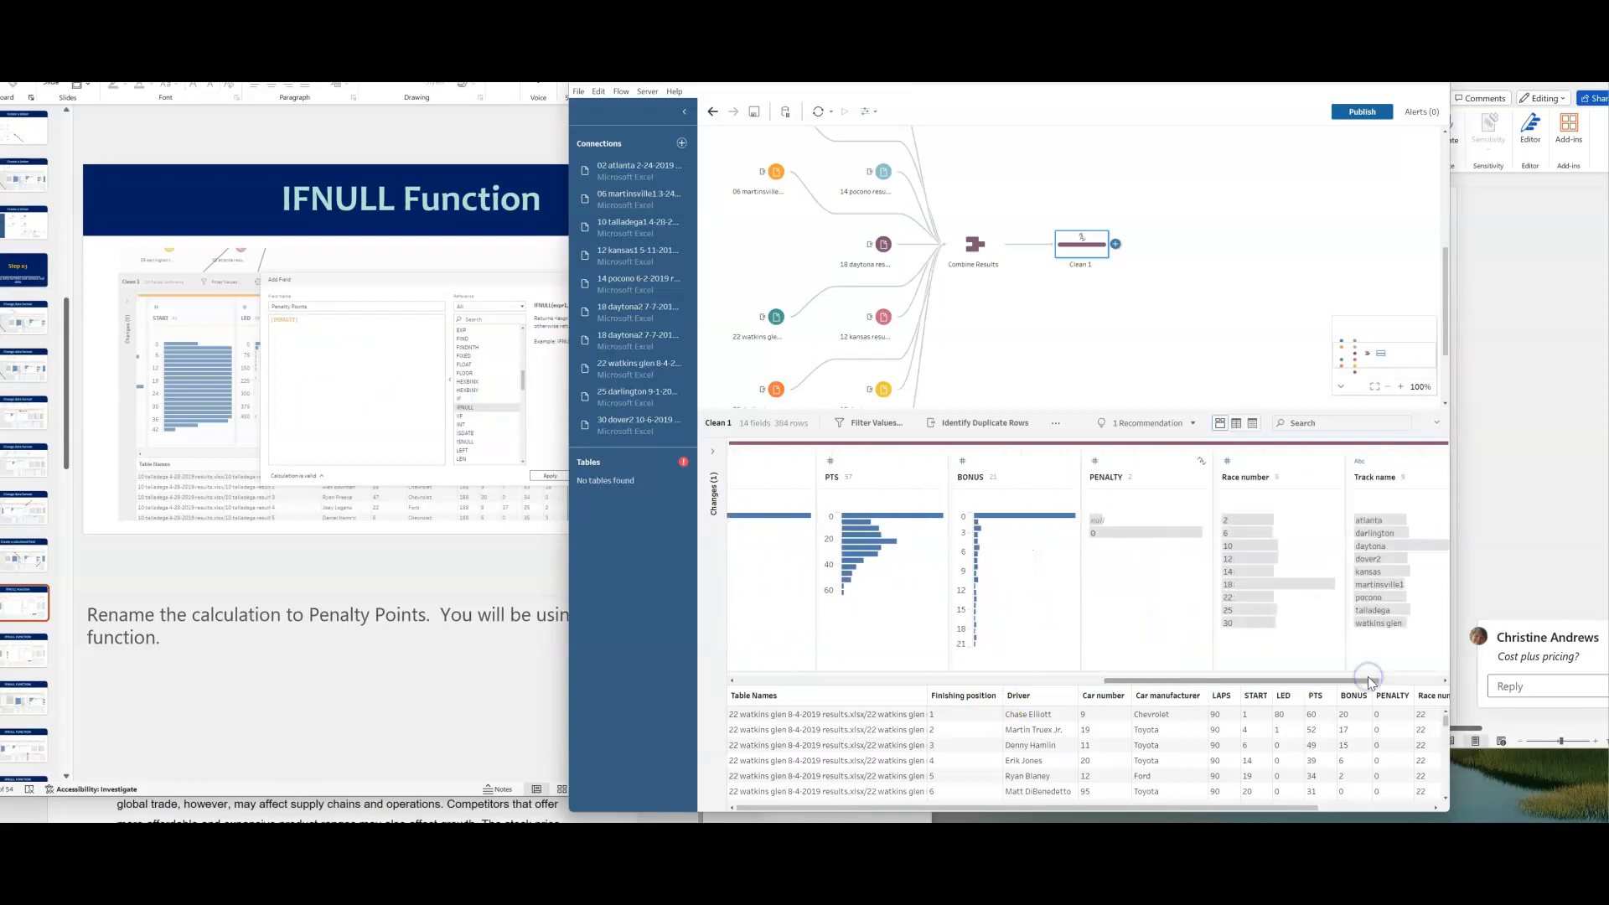
mouse_move(1108, 530)
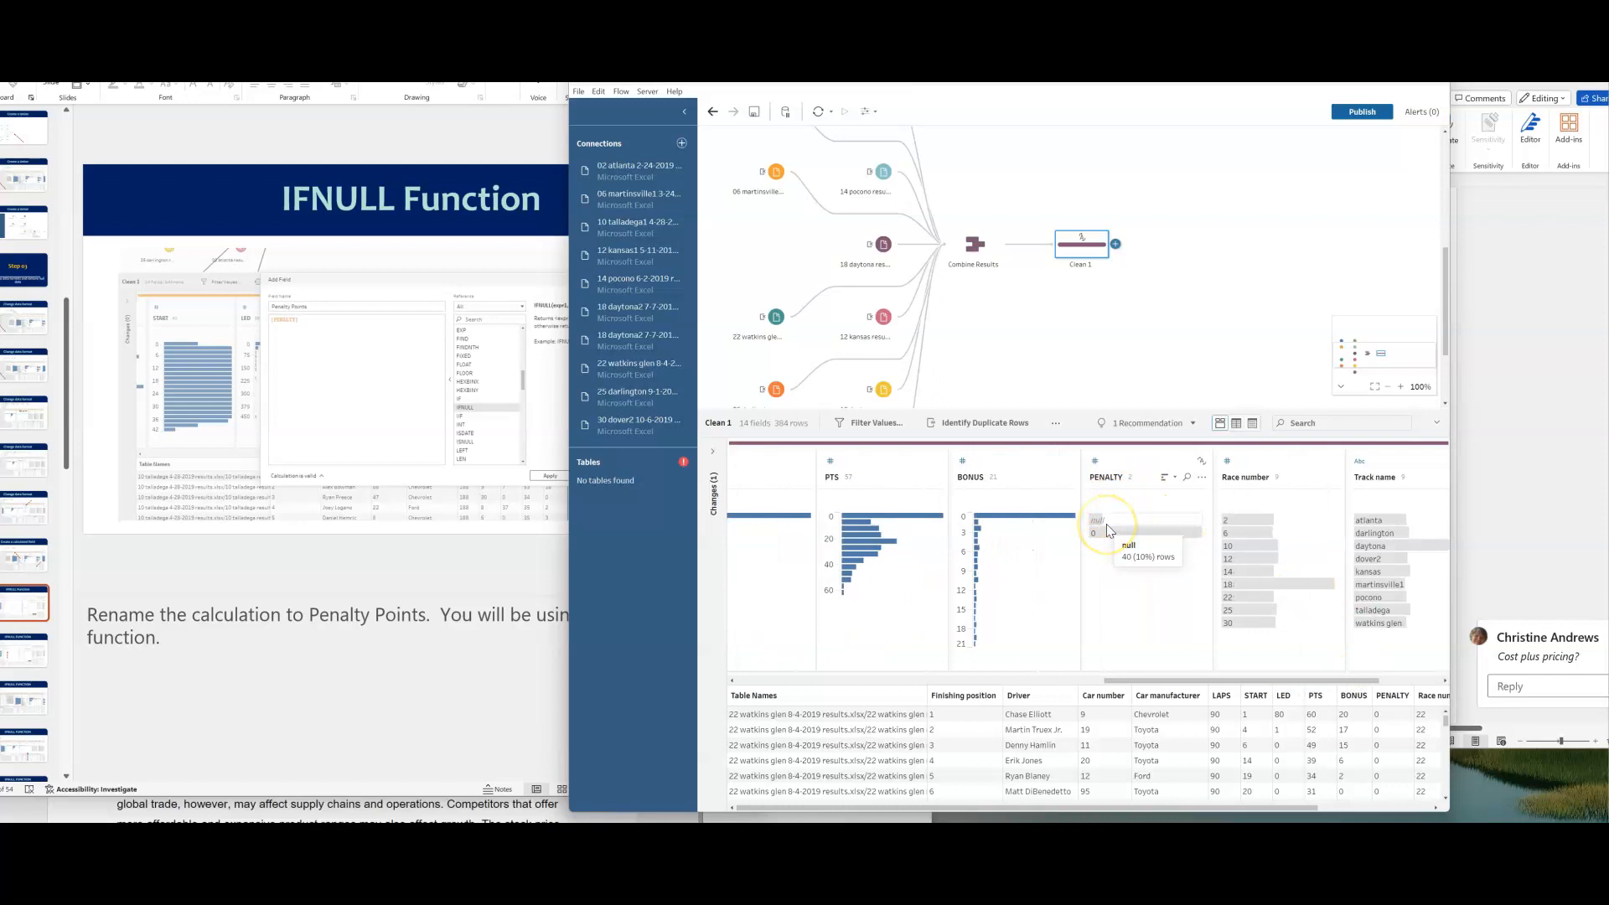
left_click(1106, 528)
mouse_move(1099, 536)
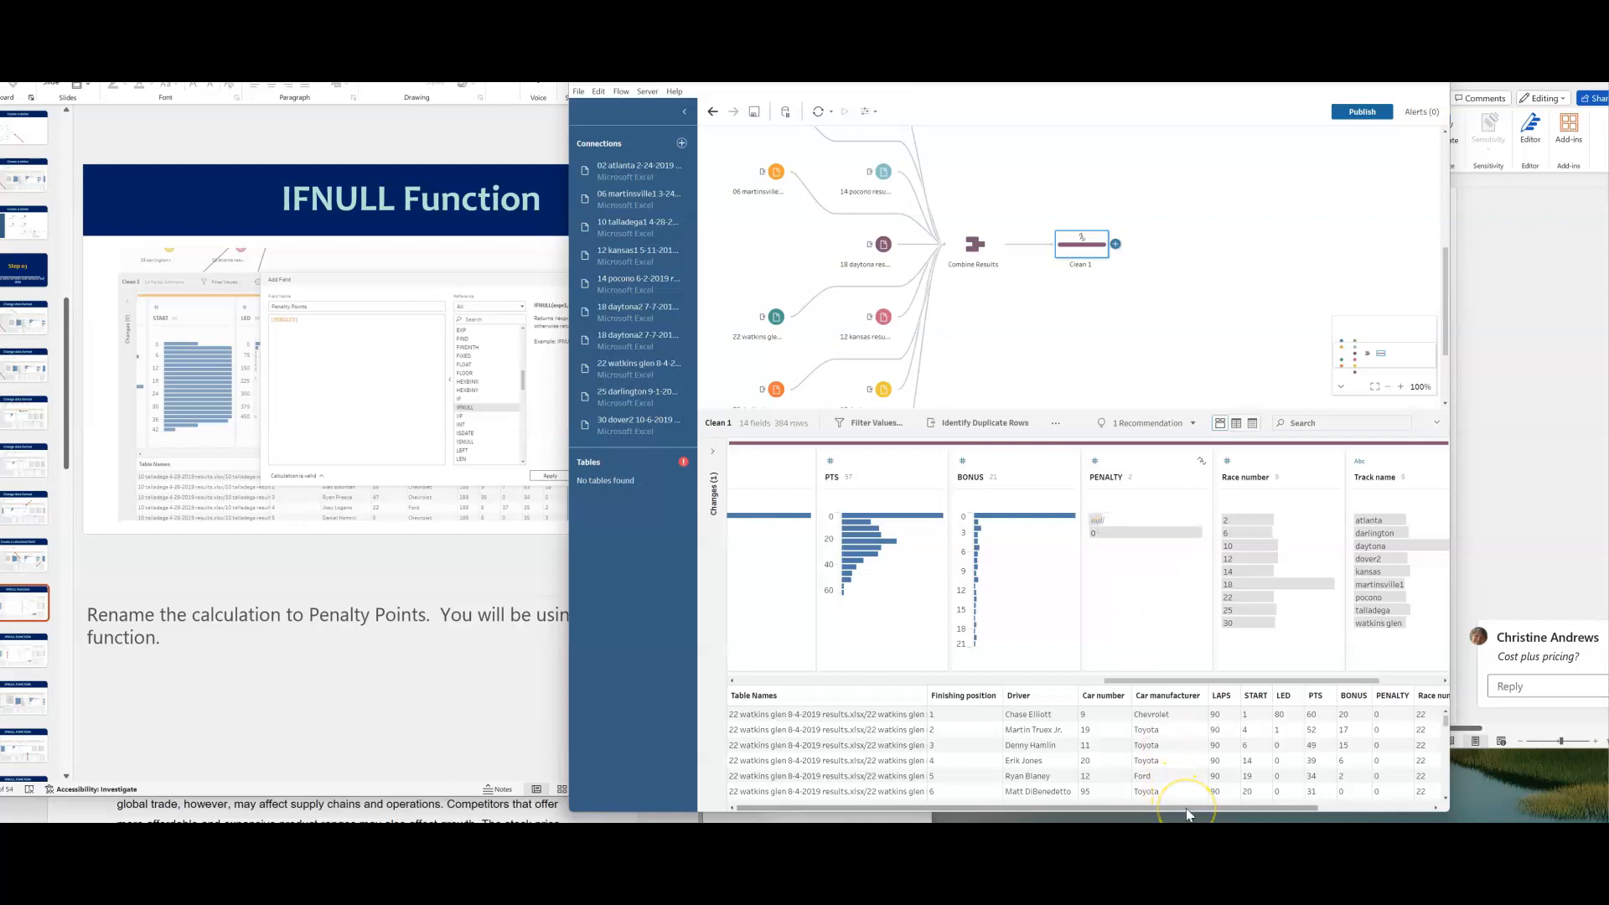
scroll(1377, 745, "down", 3)
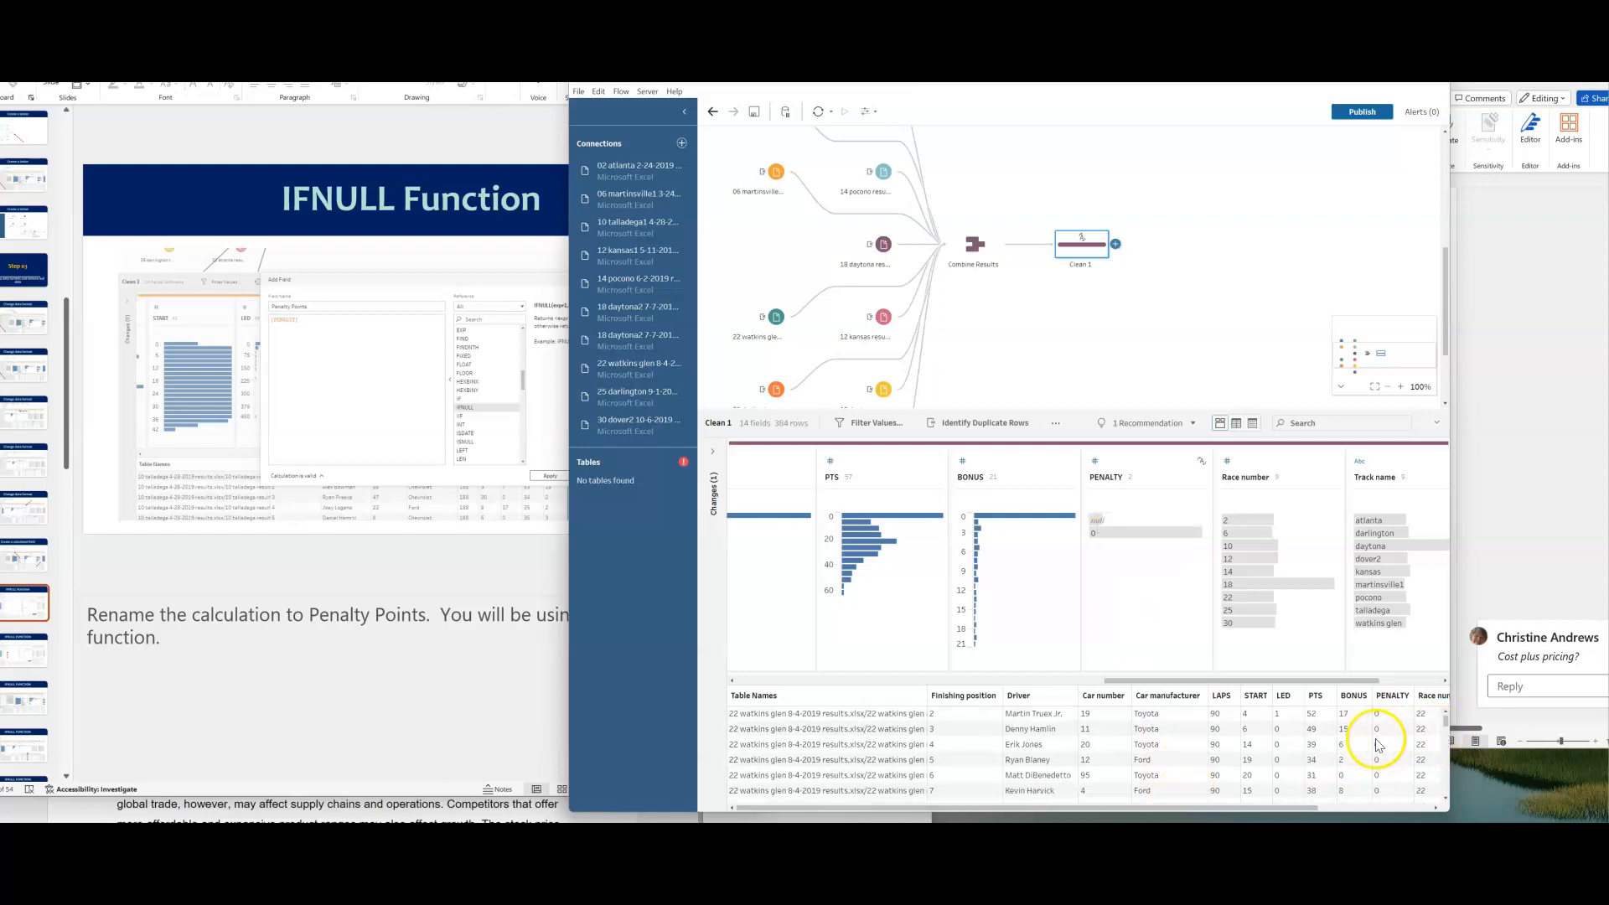
scroll(1377, 745, "down", 15)
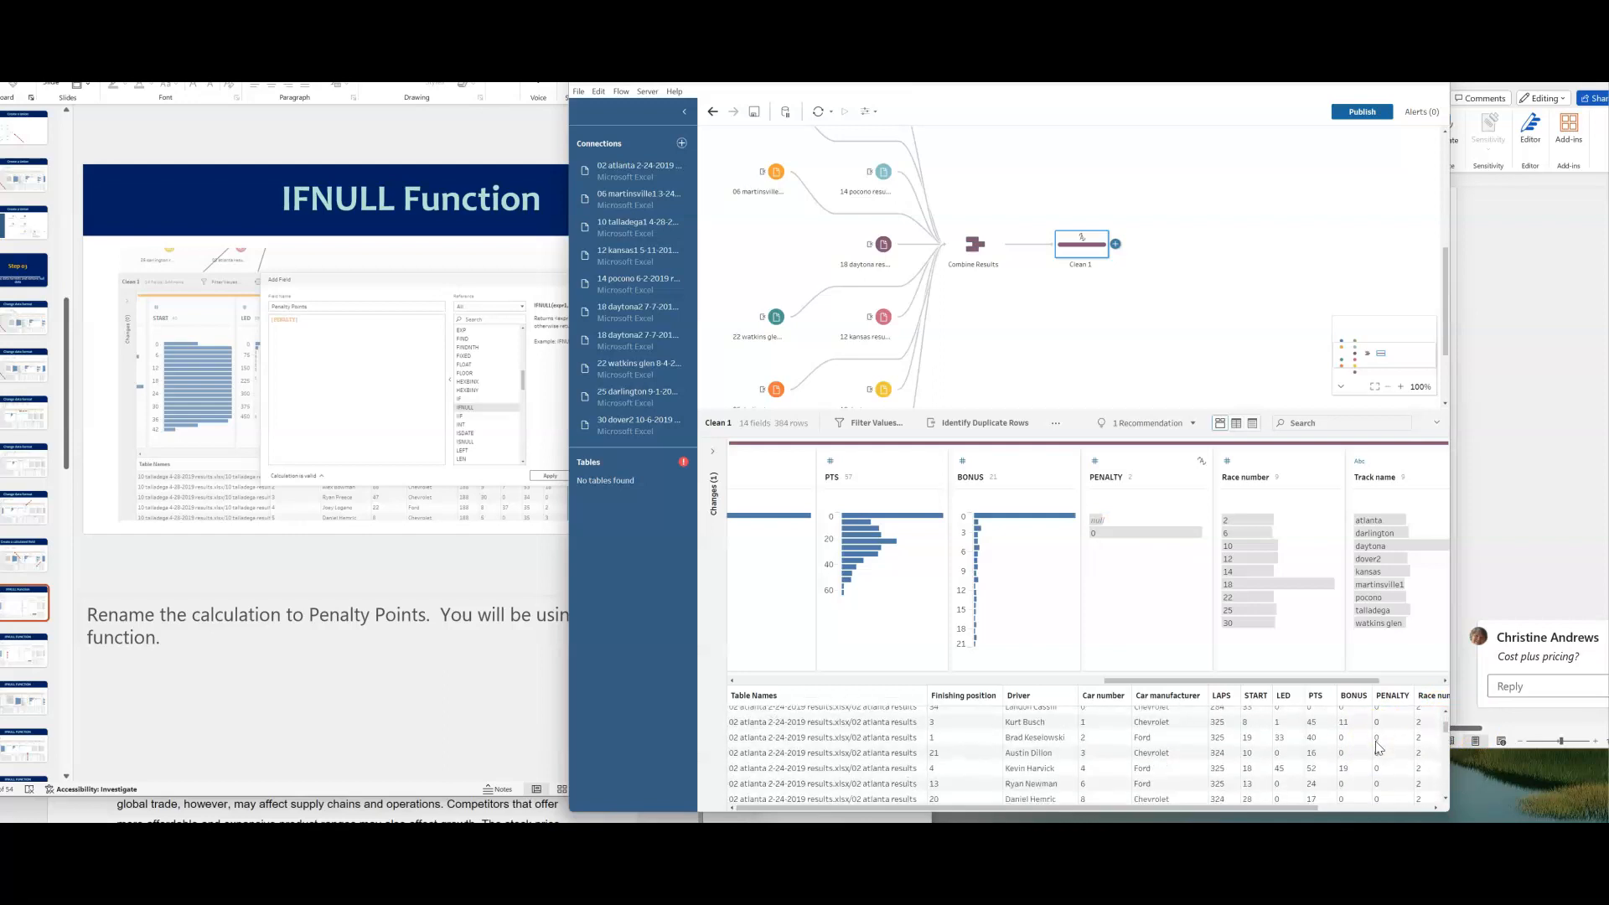
scroll(1377, 745, "down", 10)
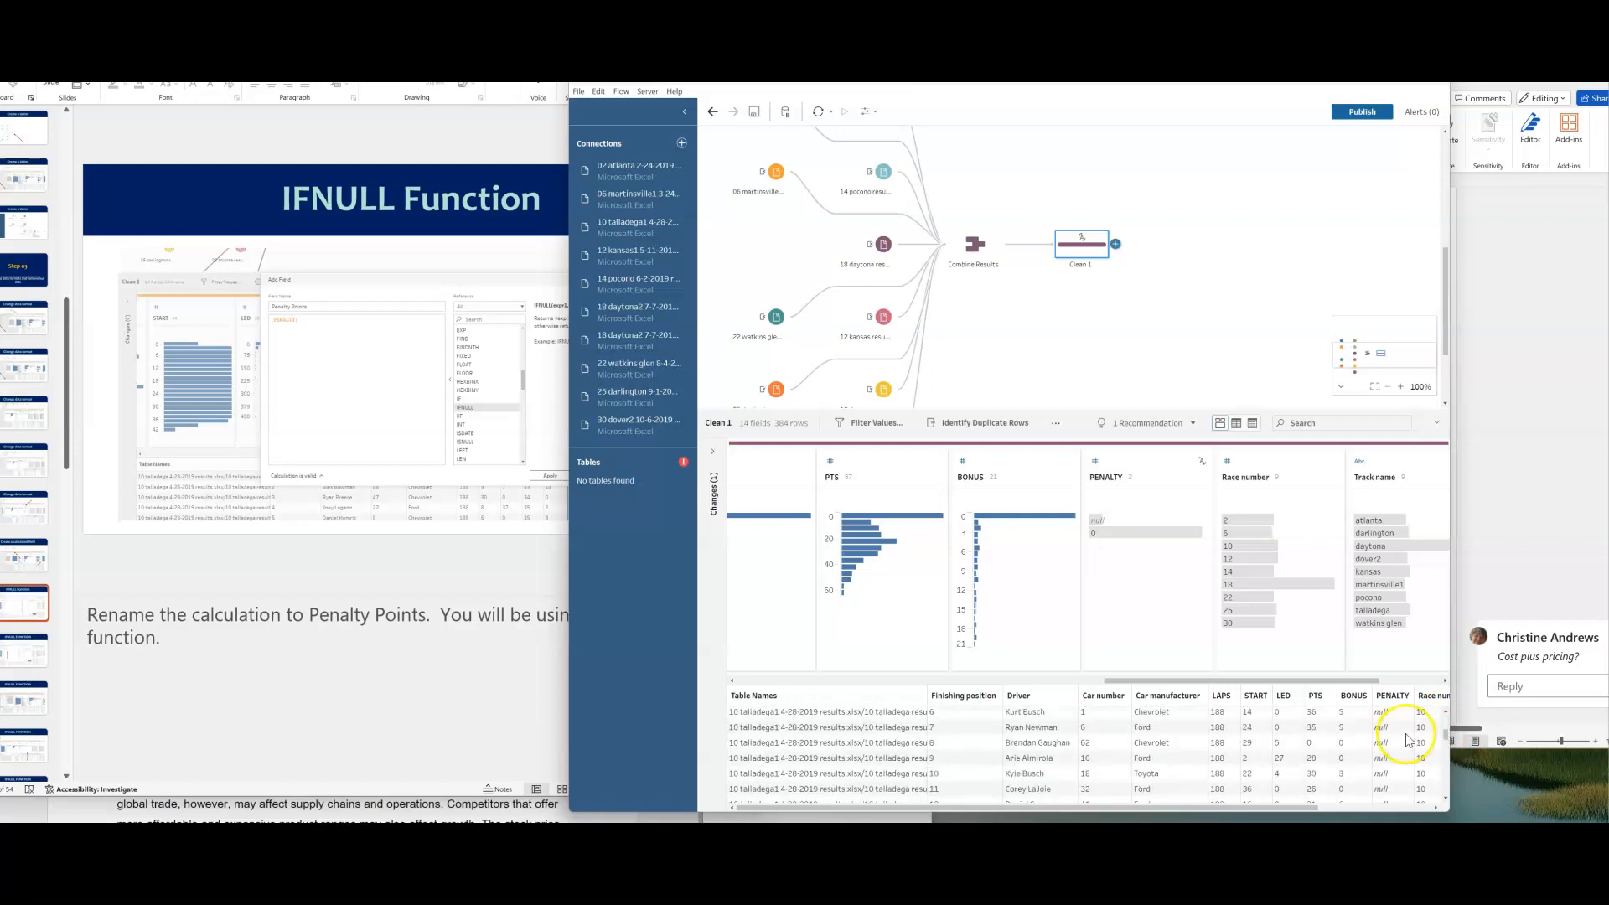
Create a calculated field named Penalty Points in the Clean 1 step.
scroll(1391, 784, "down", 6)
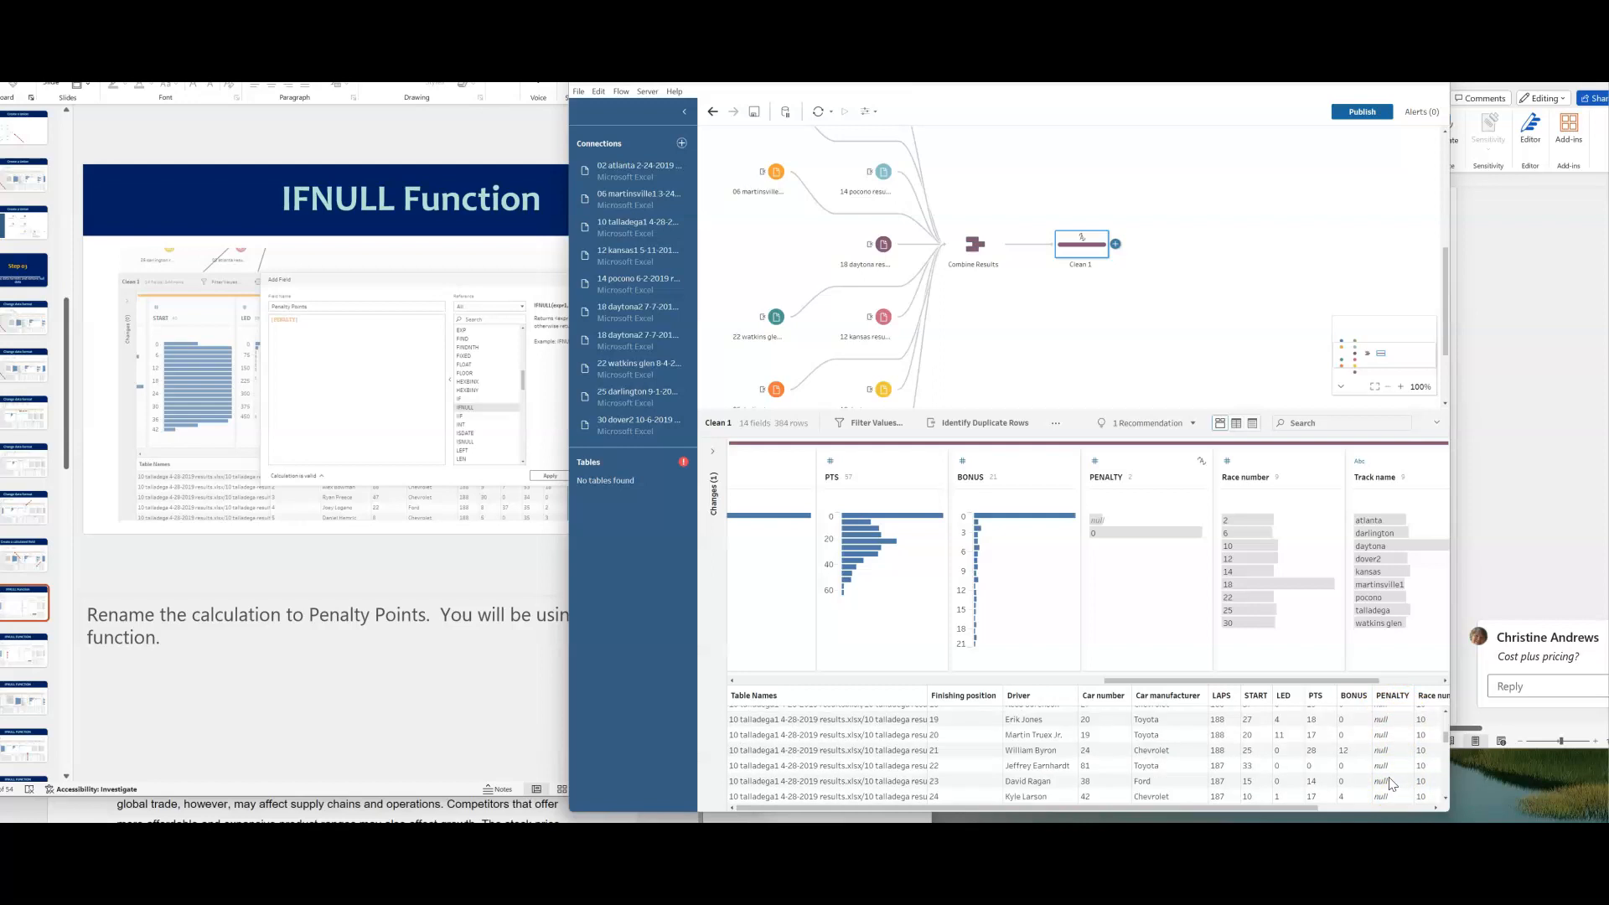
scroll(1391, 783, "down", 15)
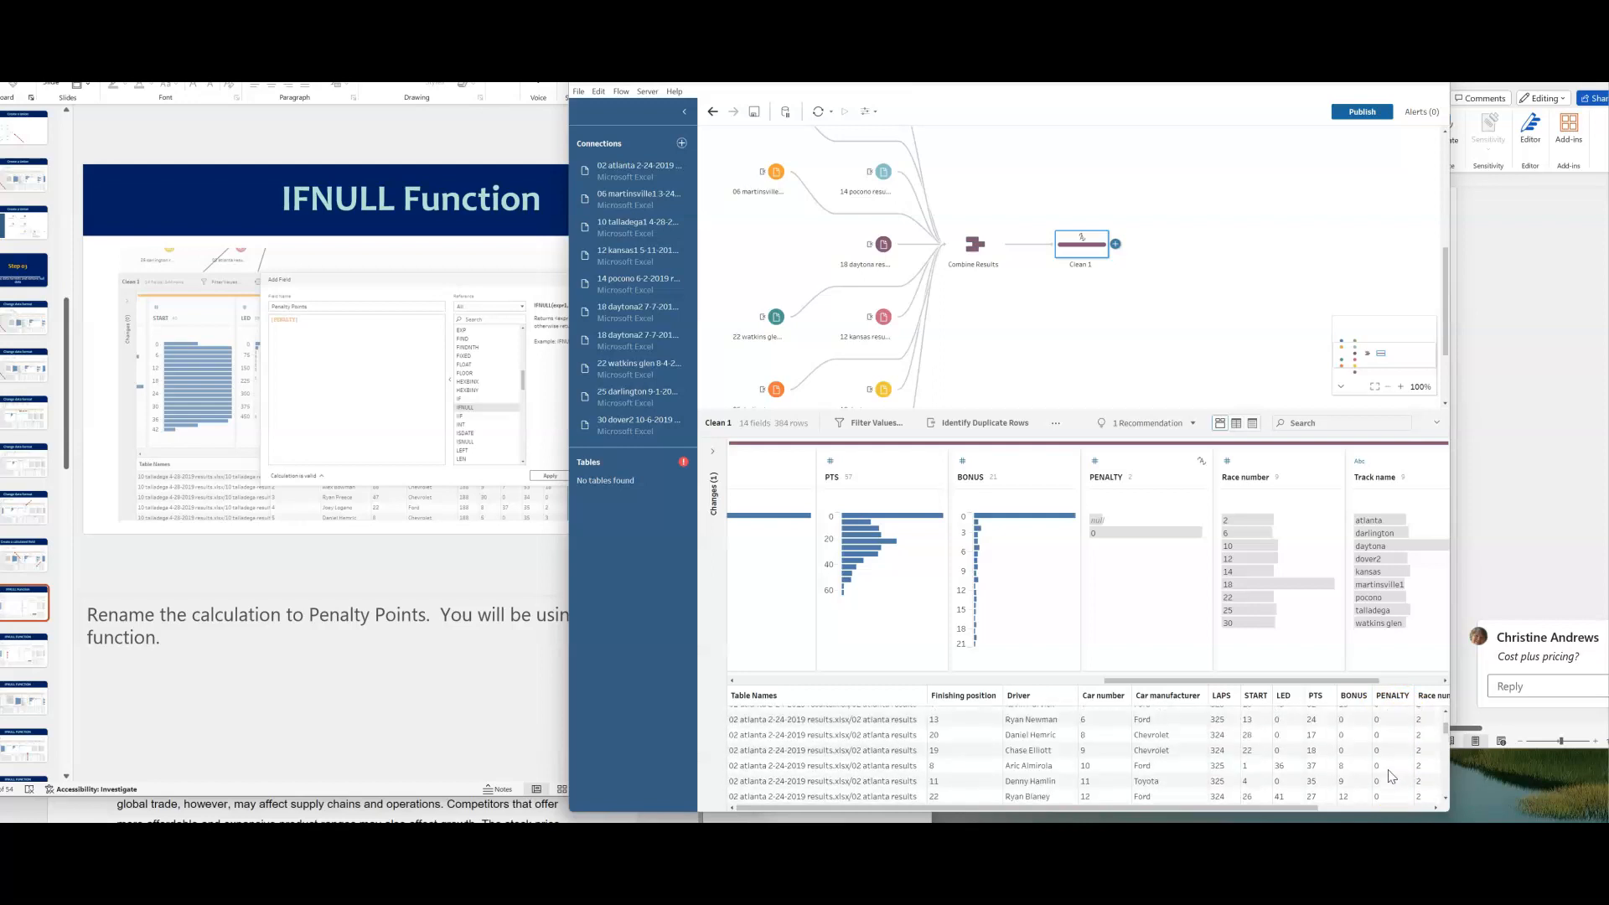
scroll(1391, 771, "up", 7)
left_click(1165, 603)
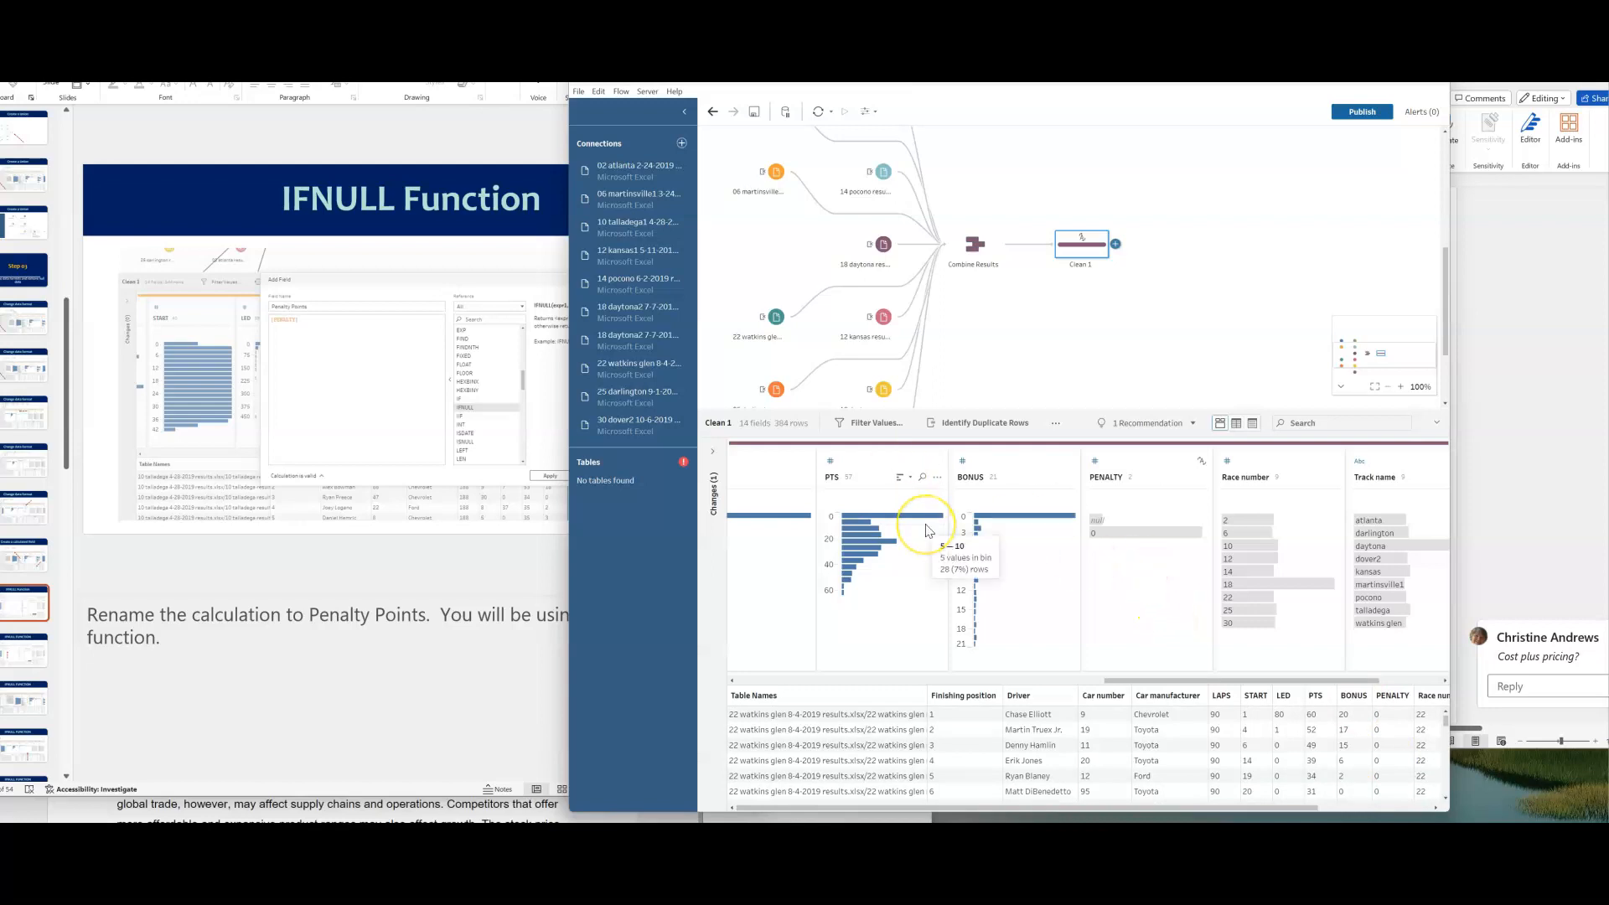
left_click(1056, 425)
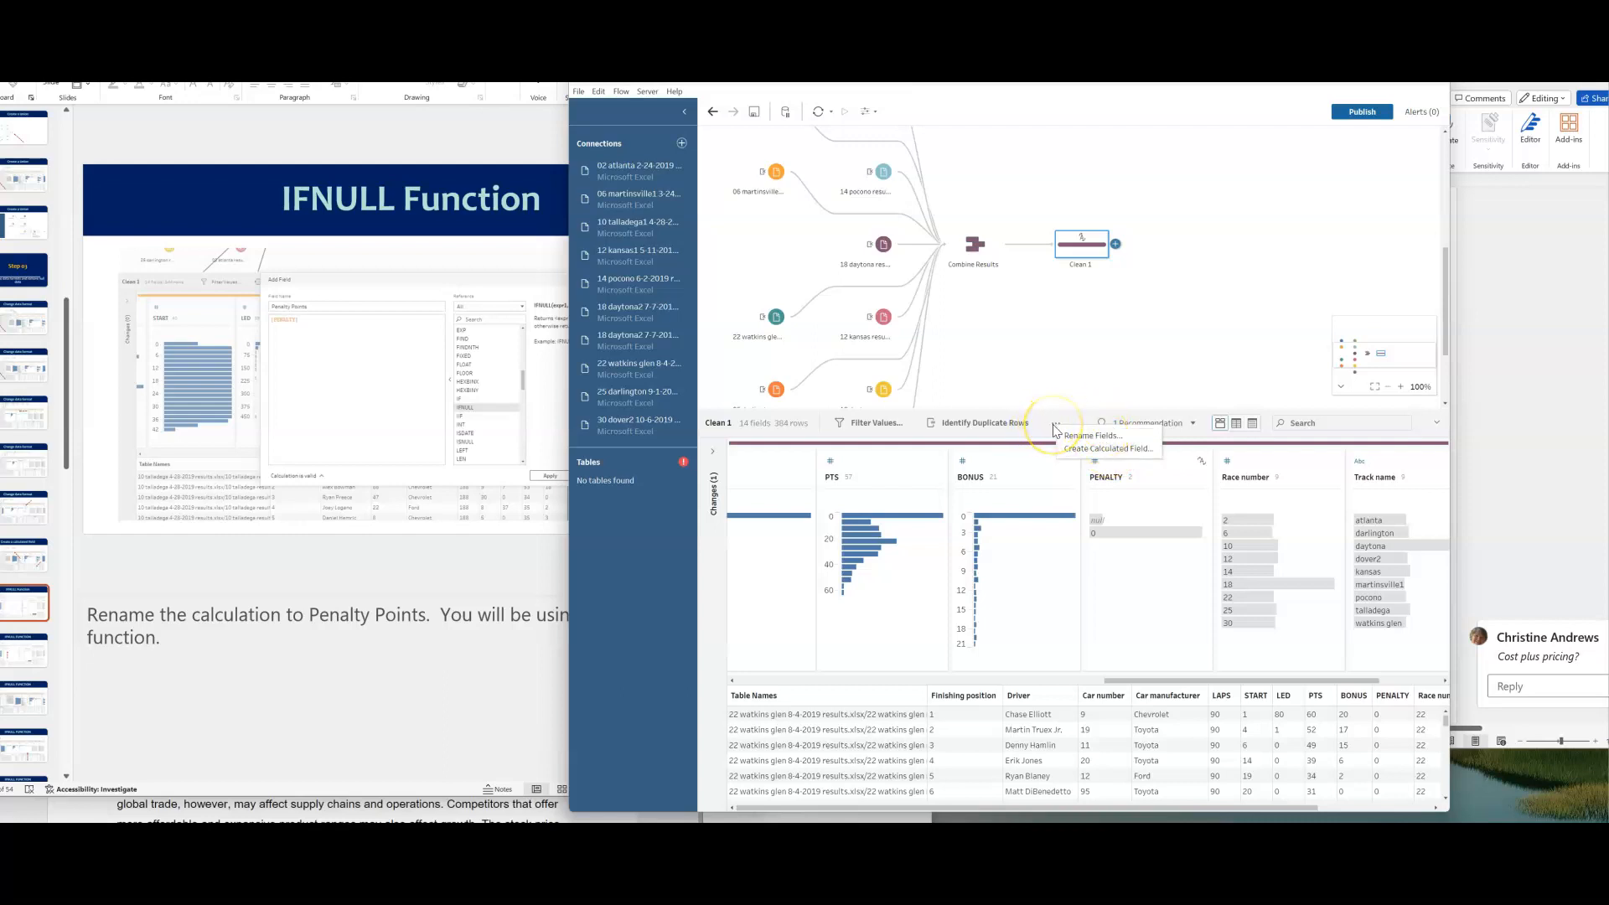
left_click(1107, 448)
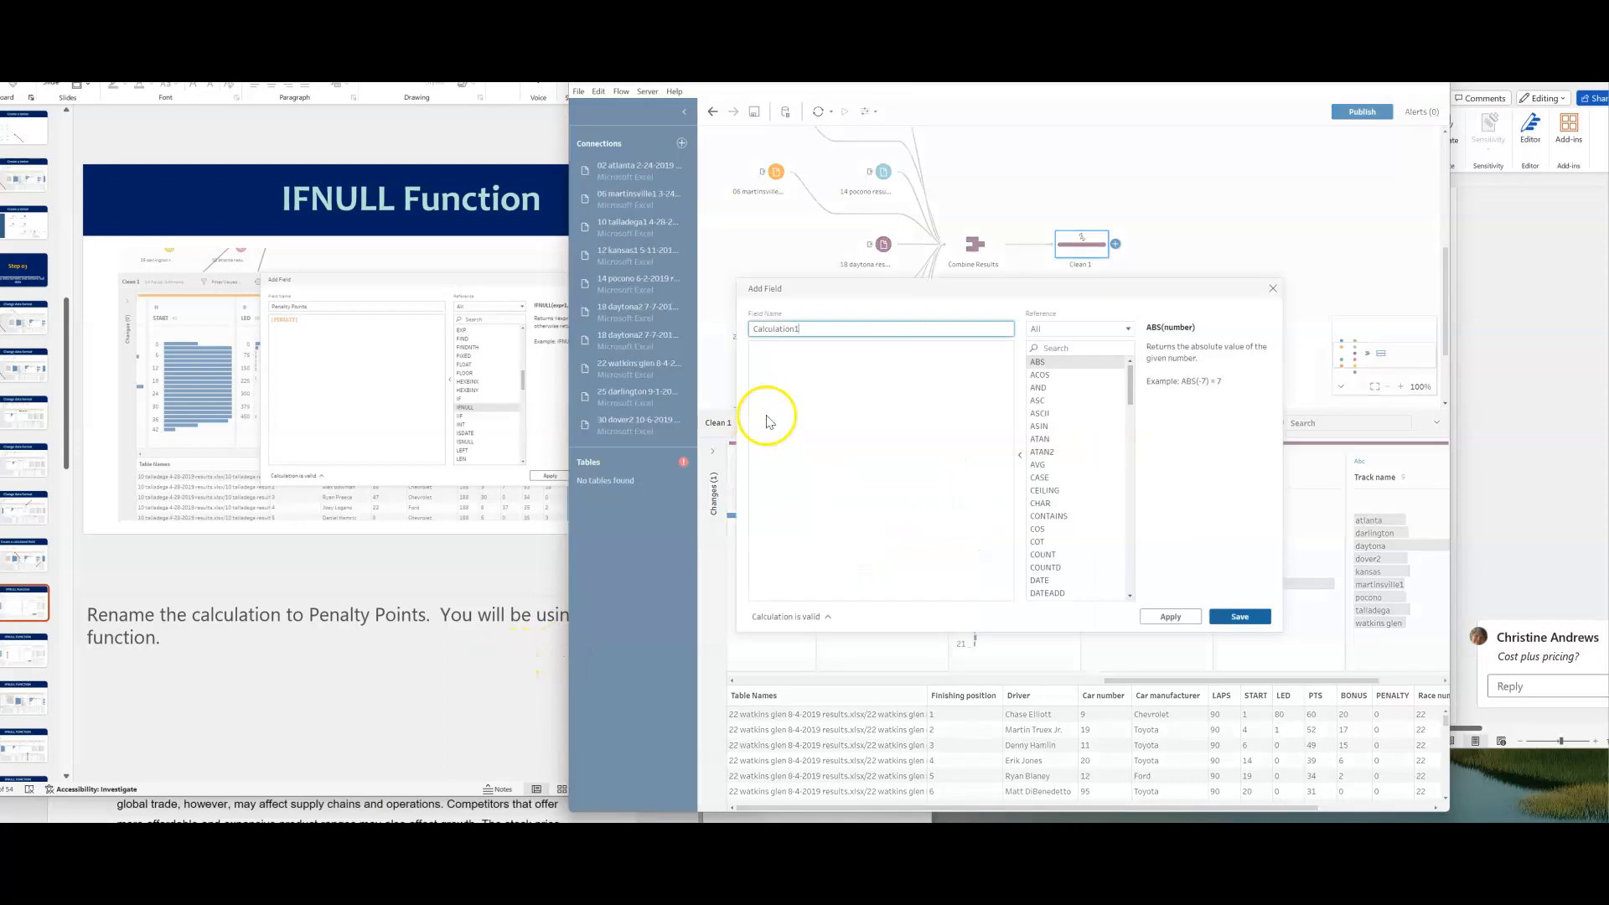
double_click(776, 329)
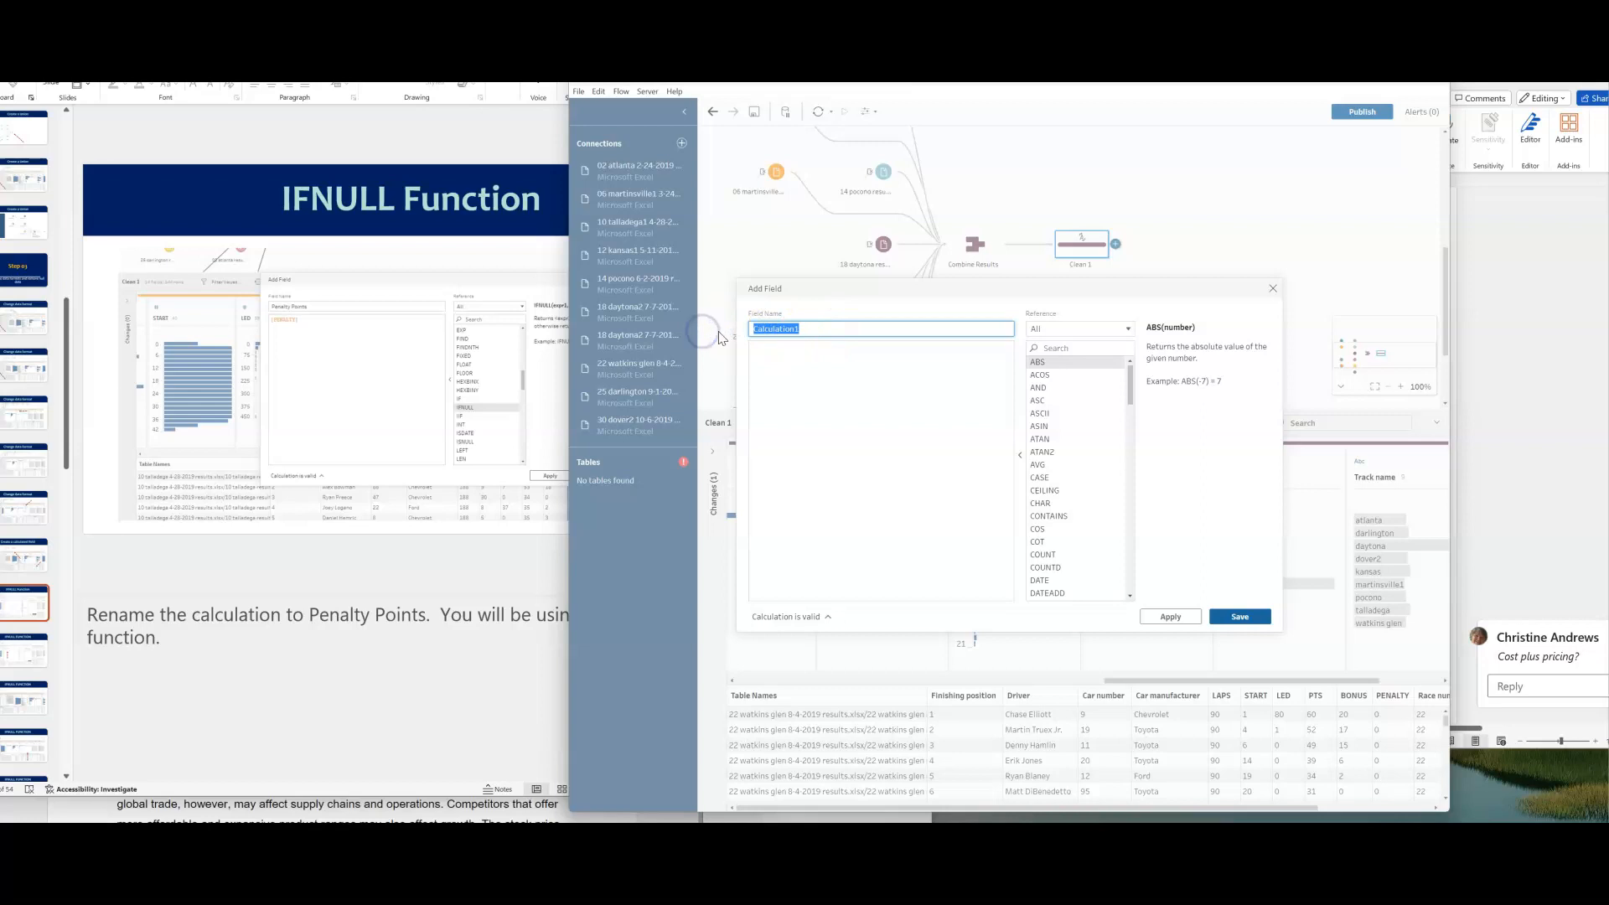
type("Penalty Points")
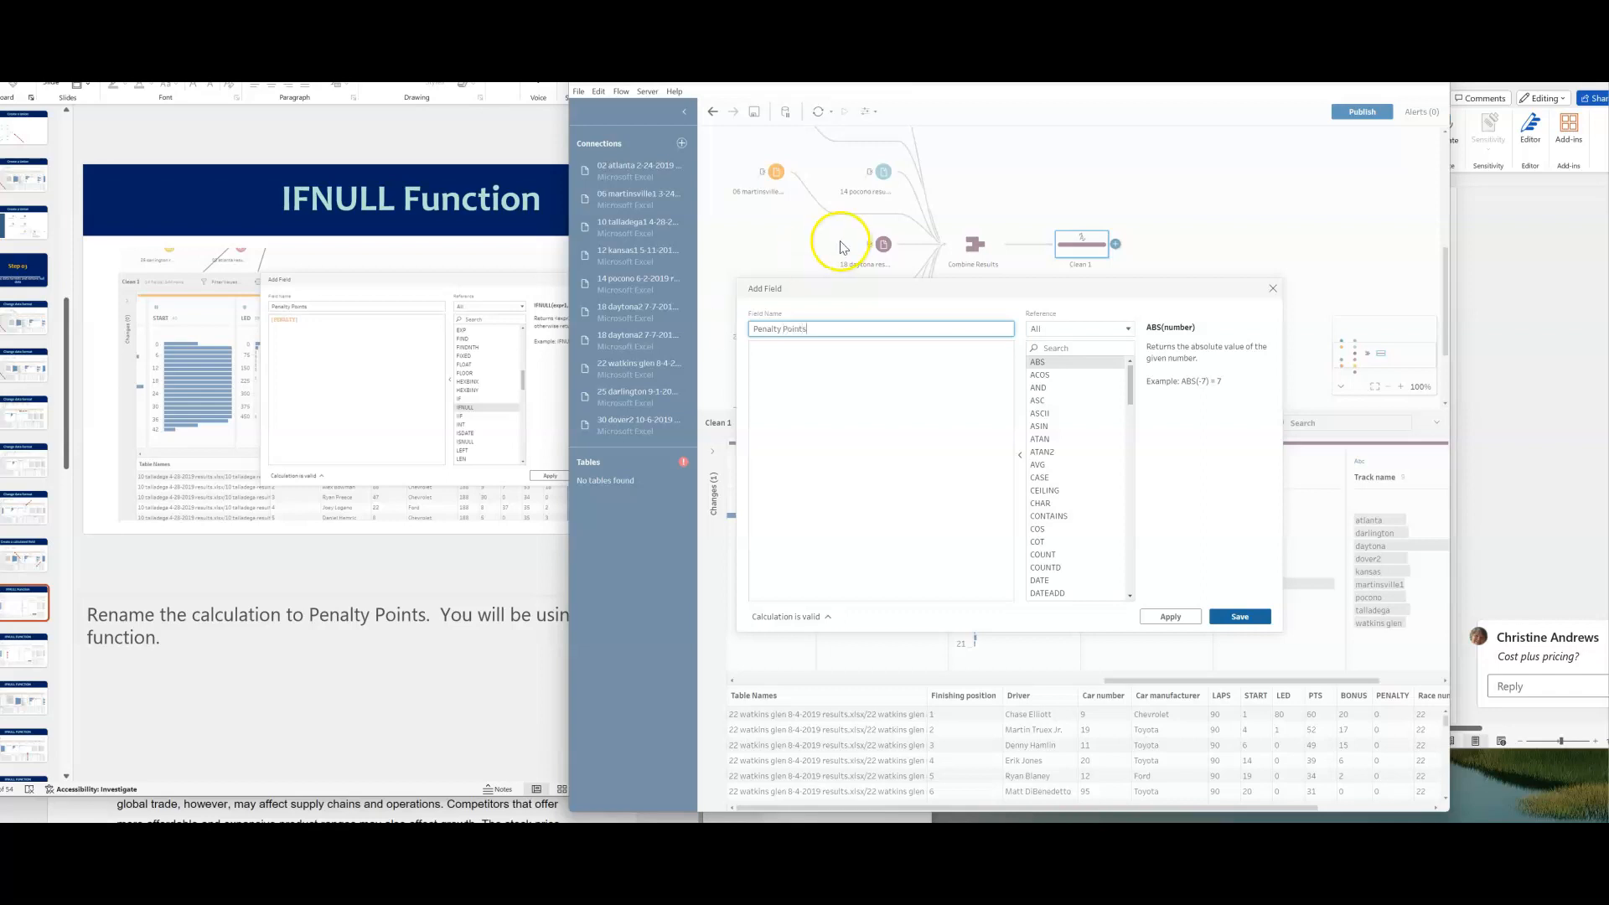
Look up the IFNULL function in the function reference and read the slide describing the formula in PowerPoint.
left_click(820, 362)
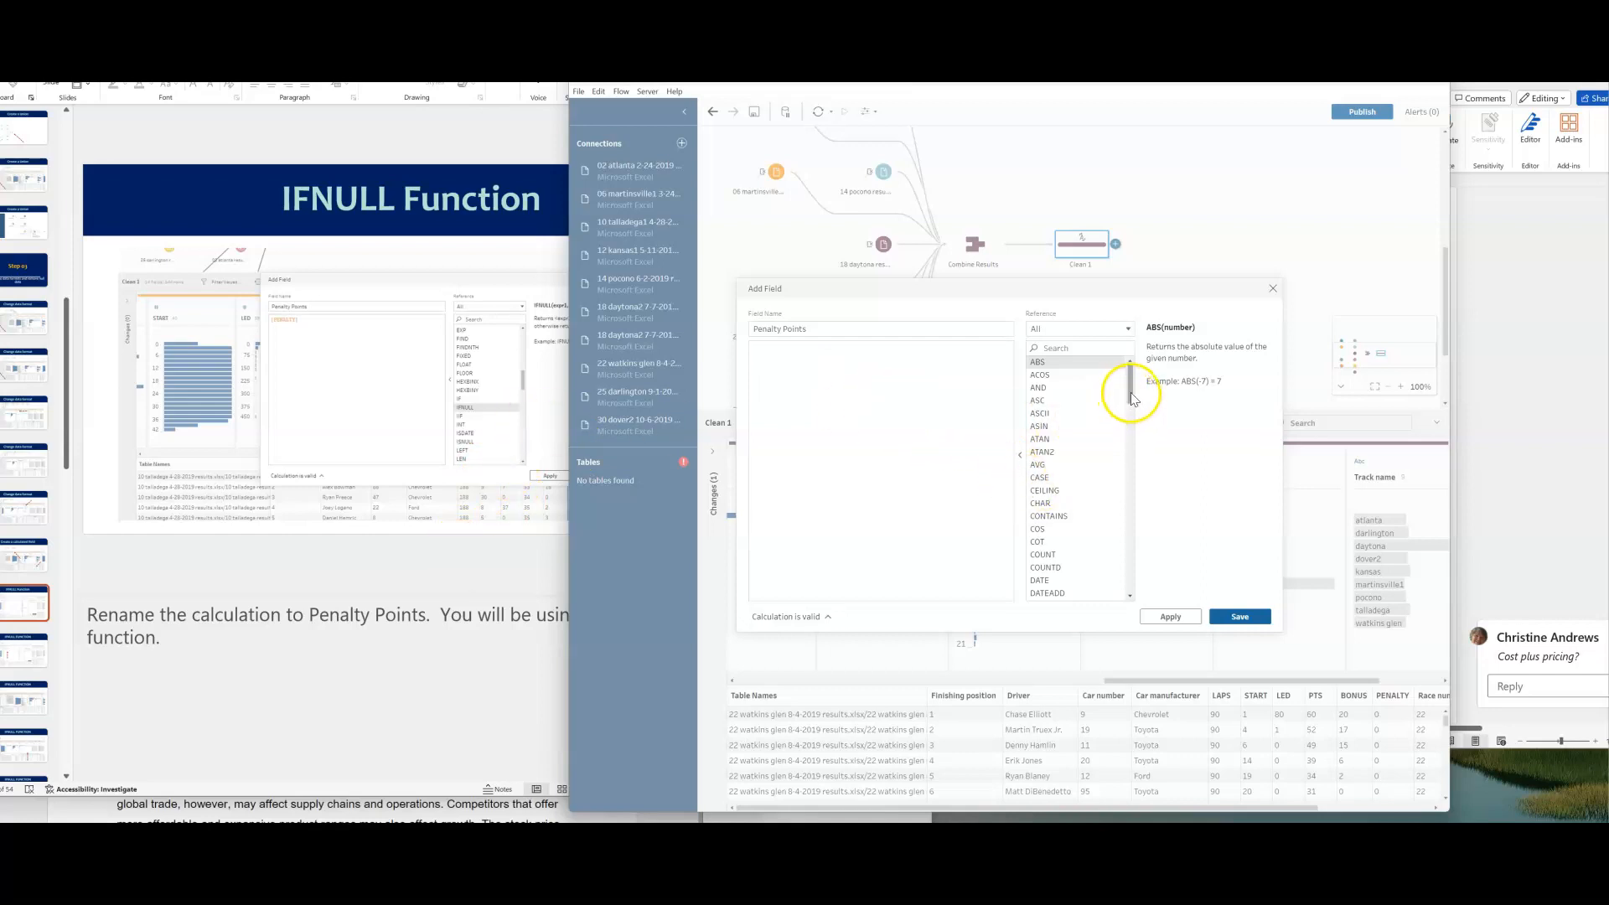
left_click_drag(1132, 397, 1129, 465)
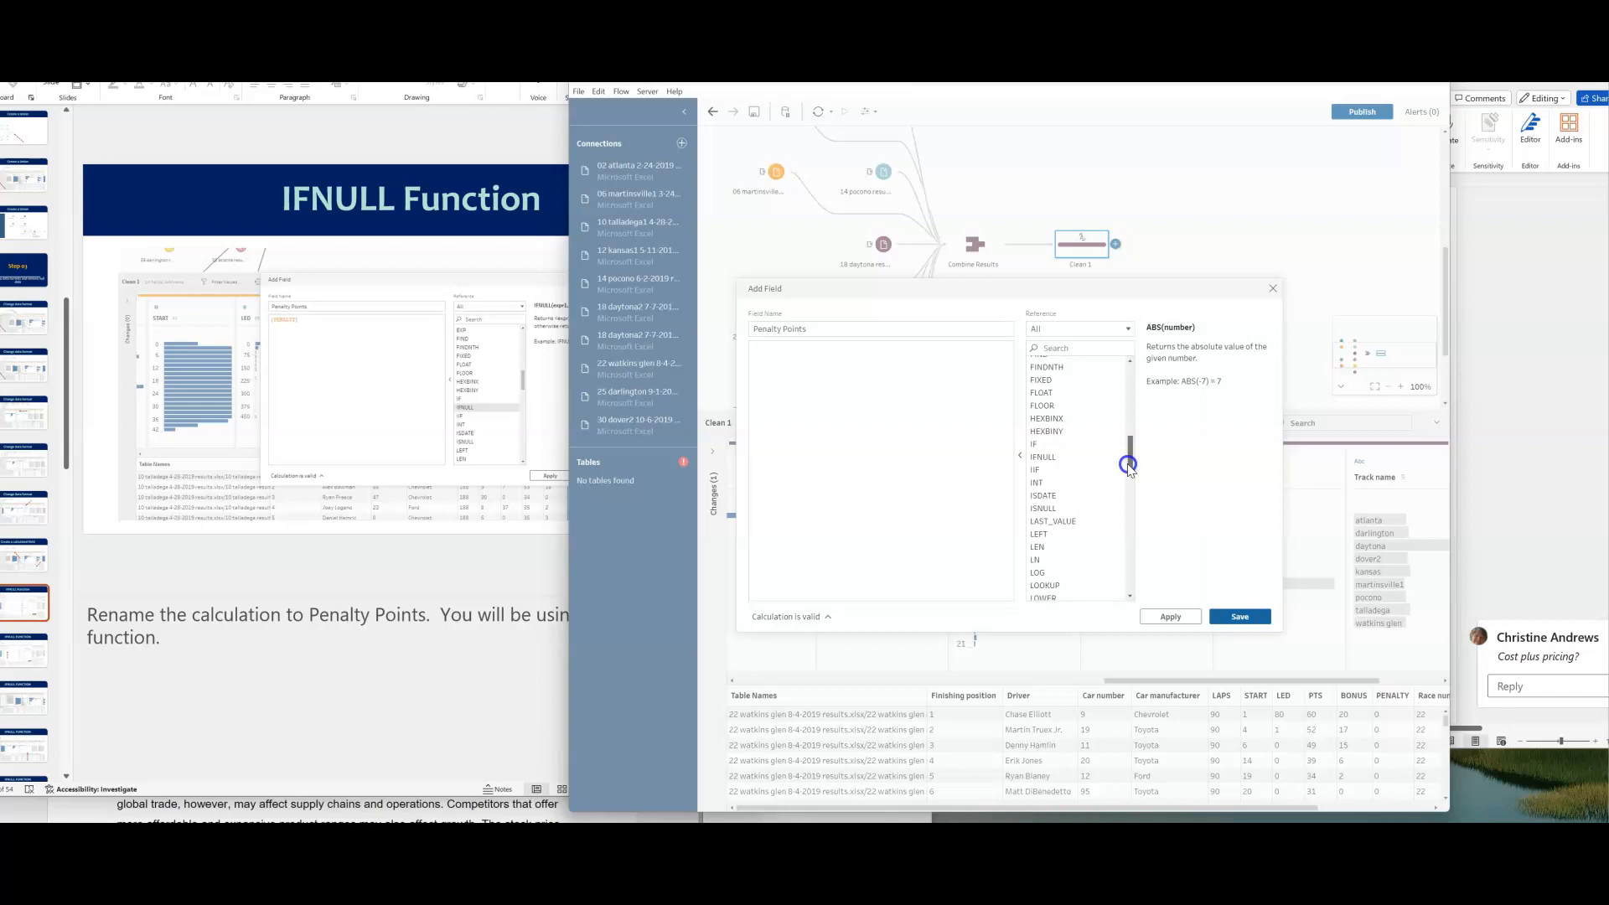
left_click(1058, 460)
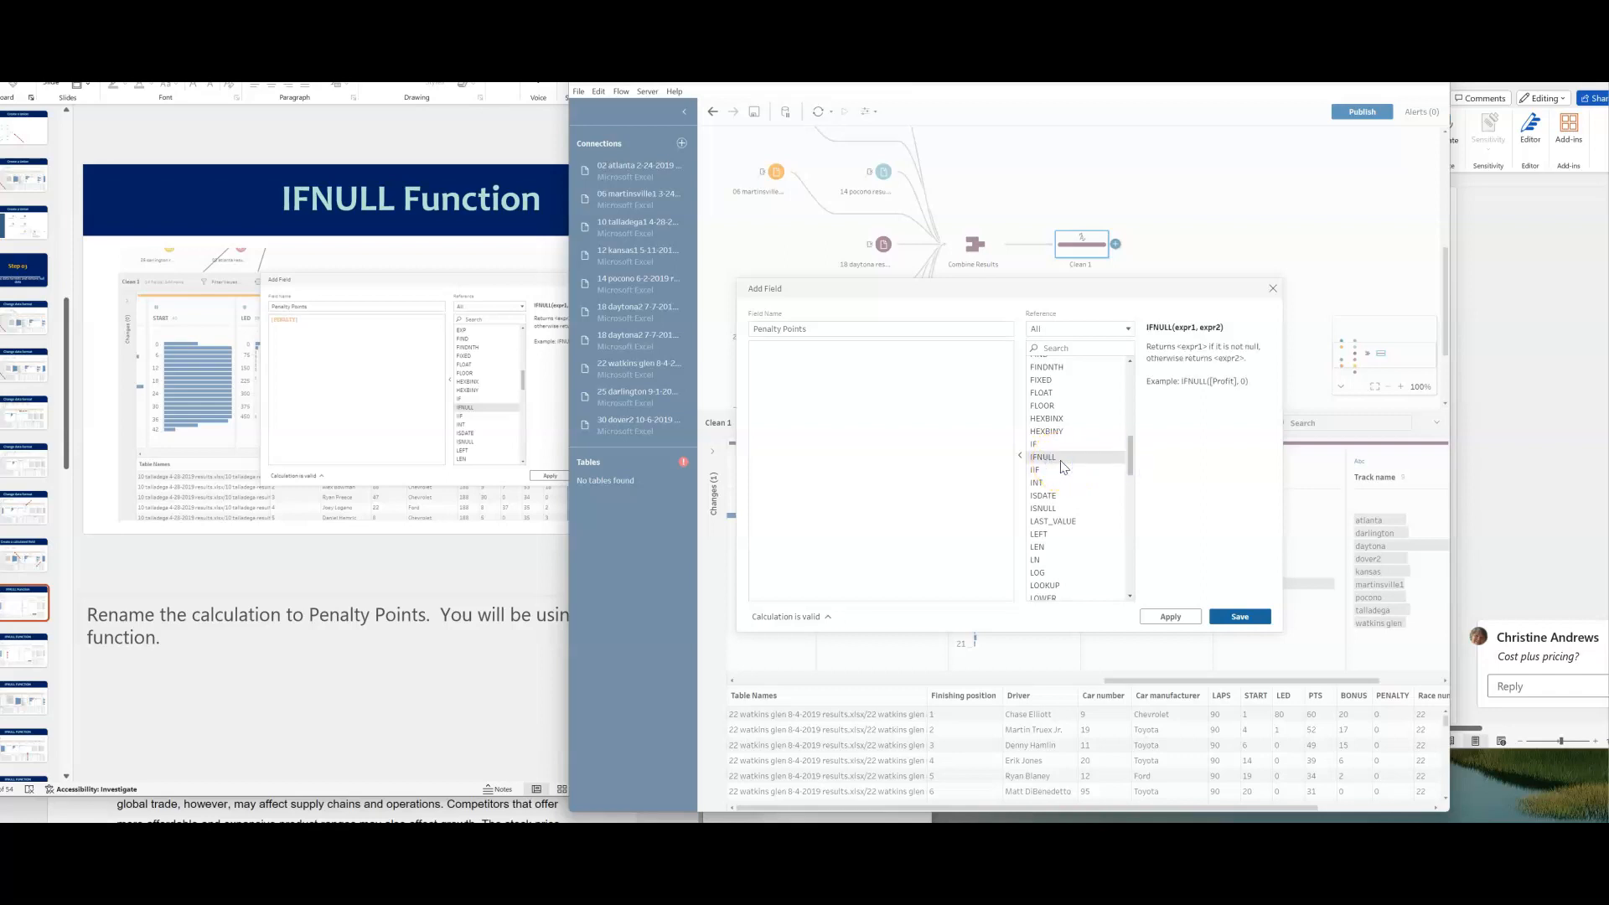
left_click(503, 658)
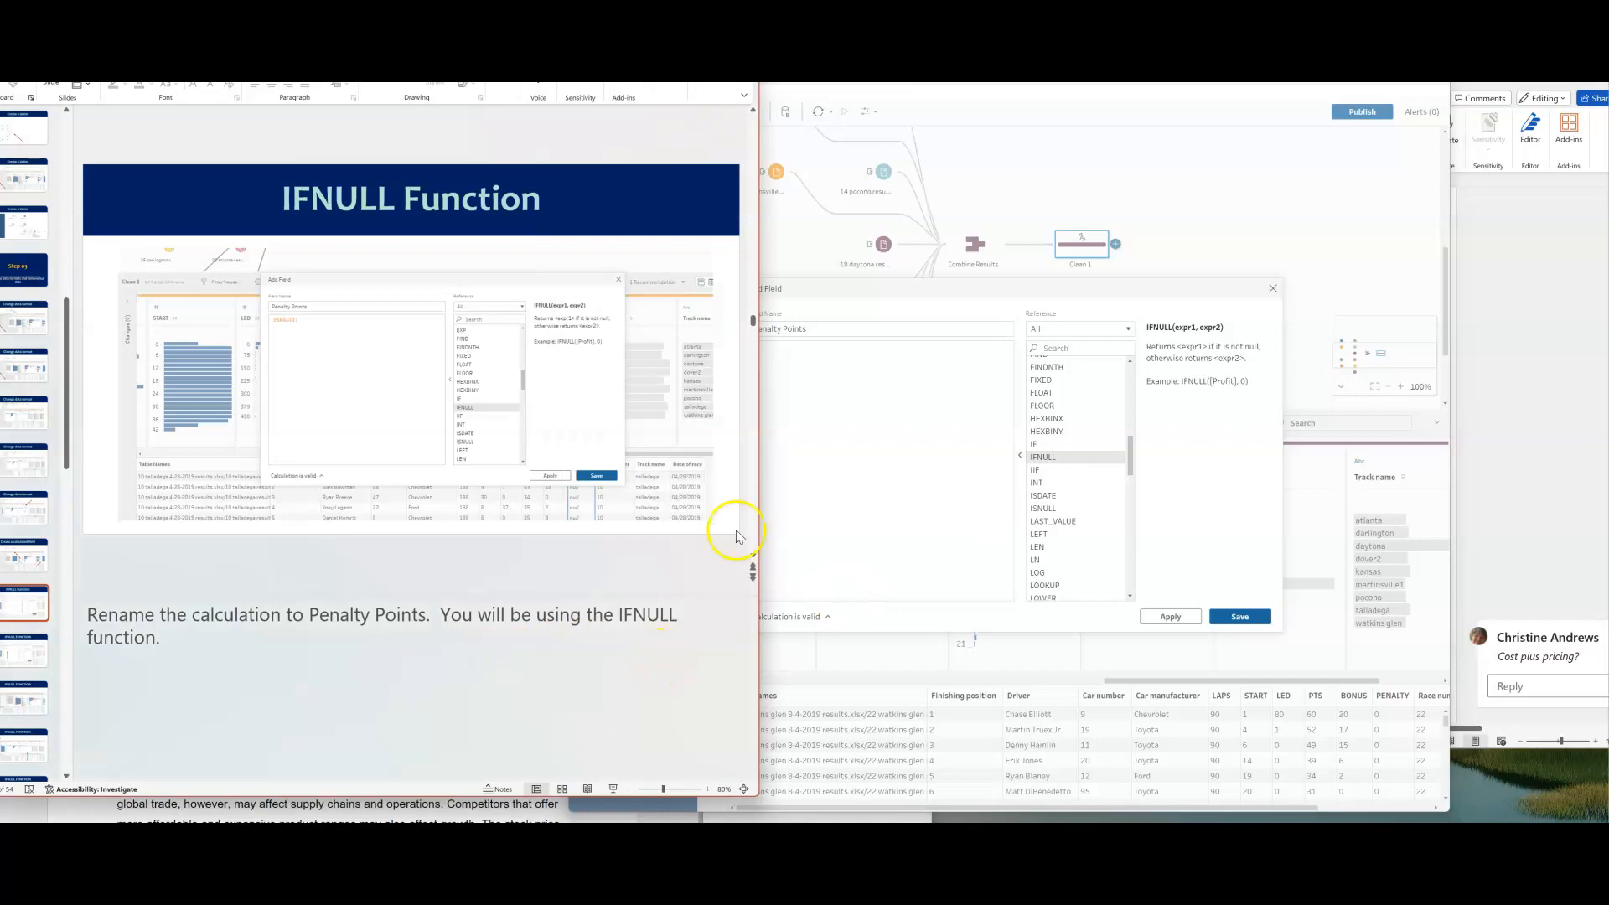
left_click(754, 556)
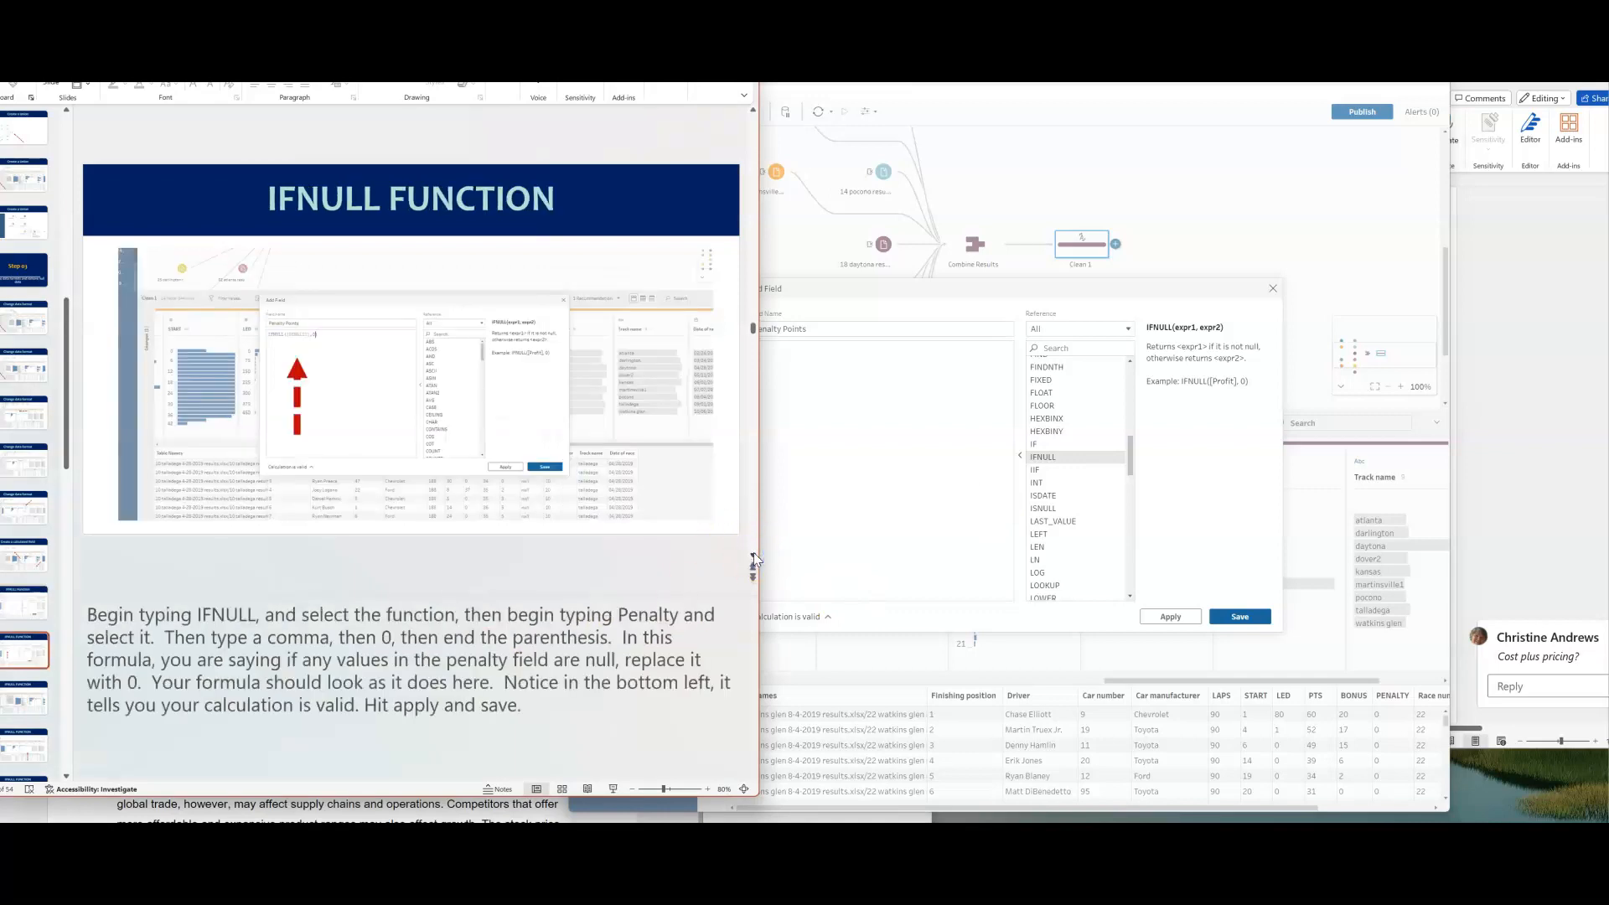
Enter an IFNULL formula for Penalty Points using Penalty and the replacement value 0, and check it against the slide.
left_click(858, 362)
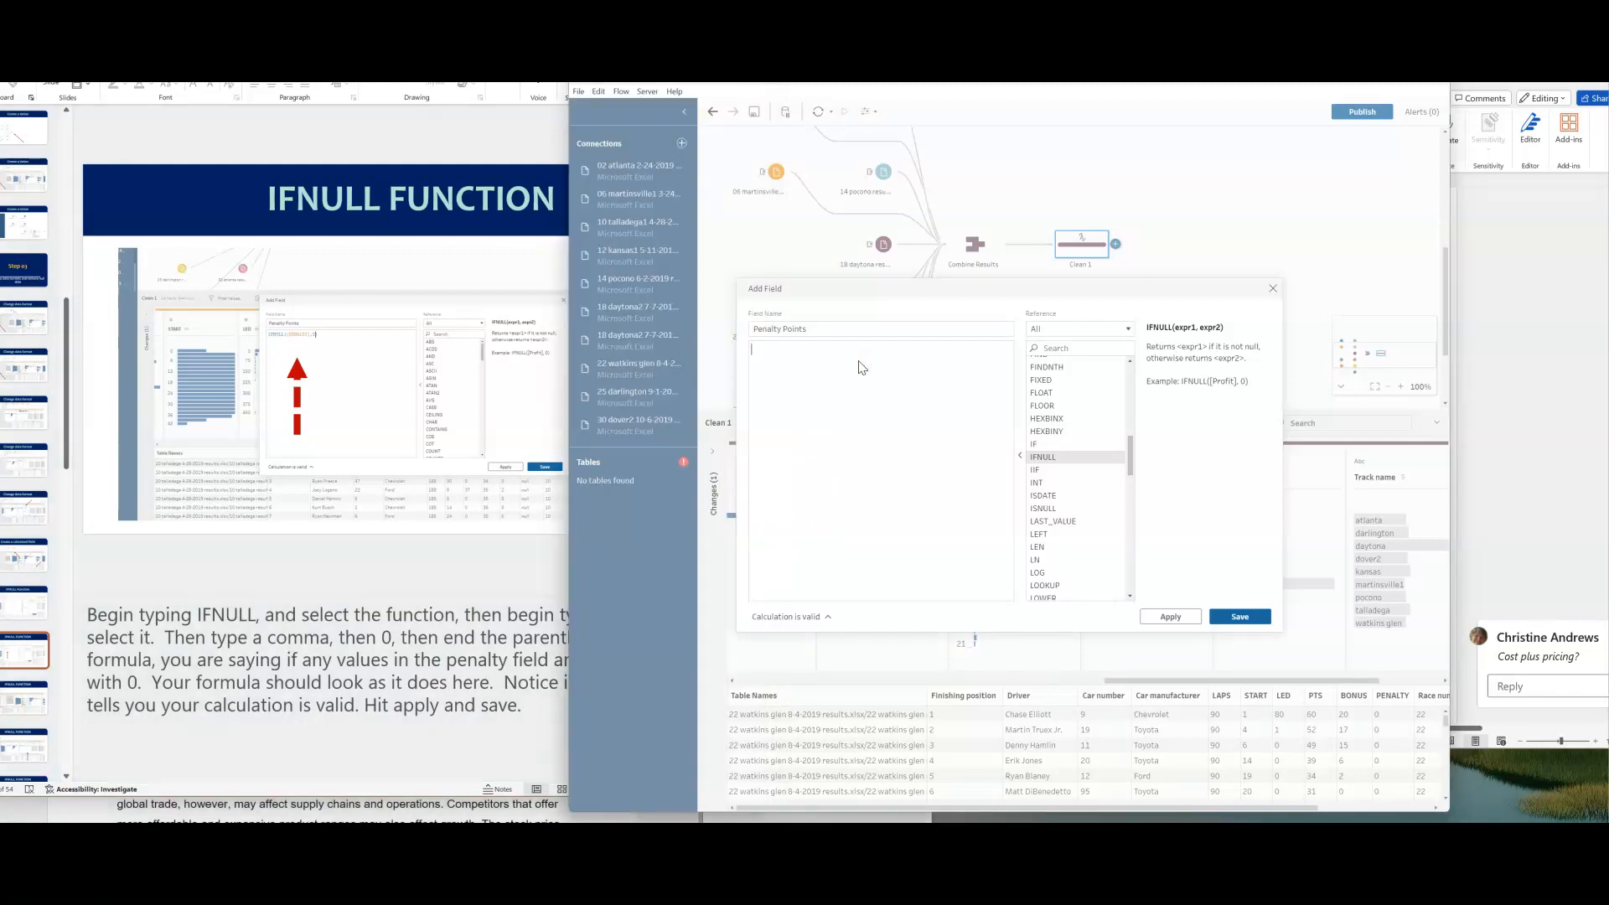
type("If")
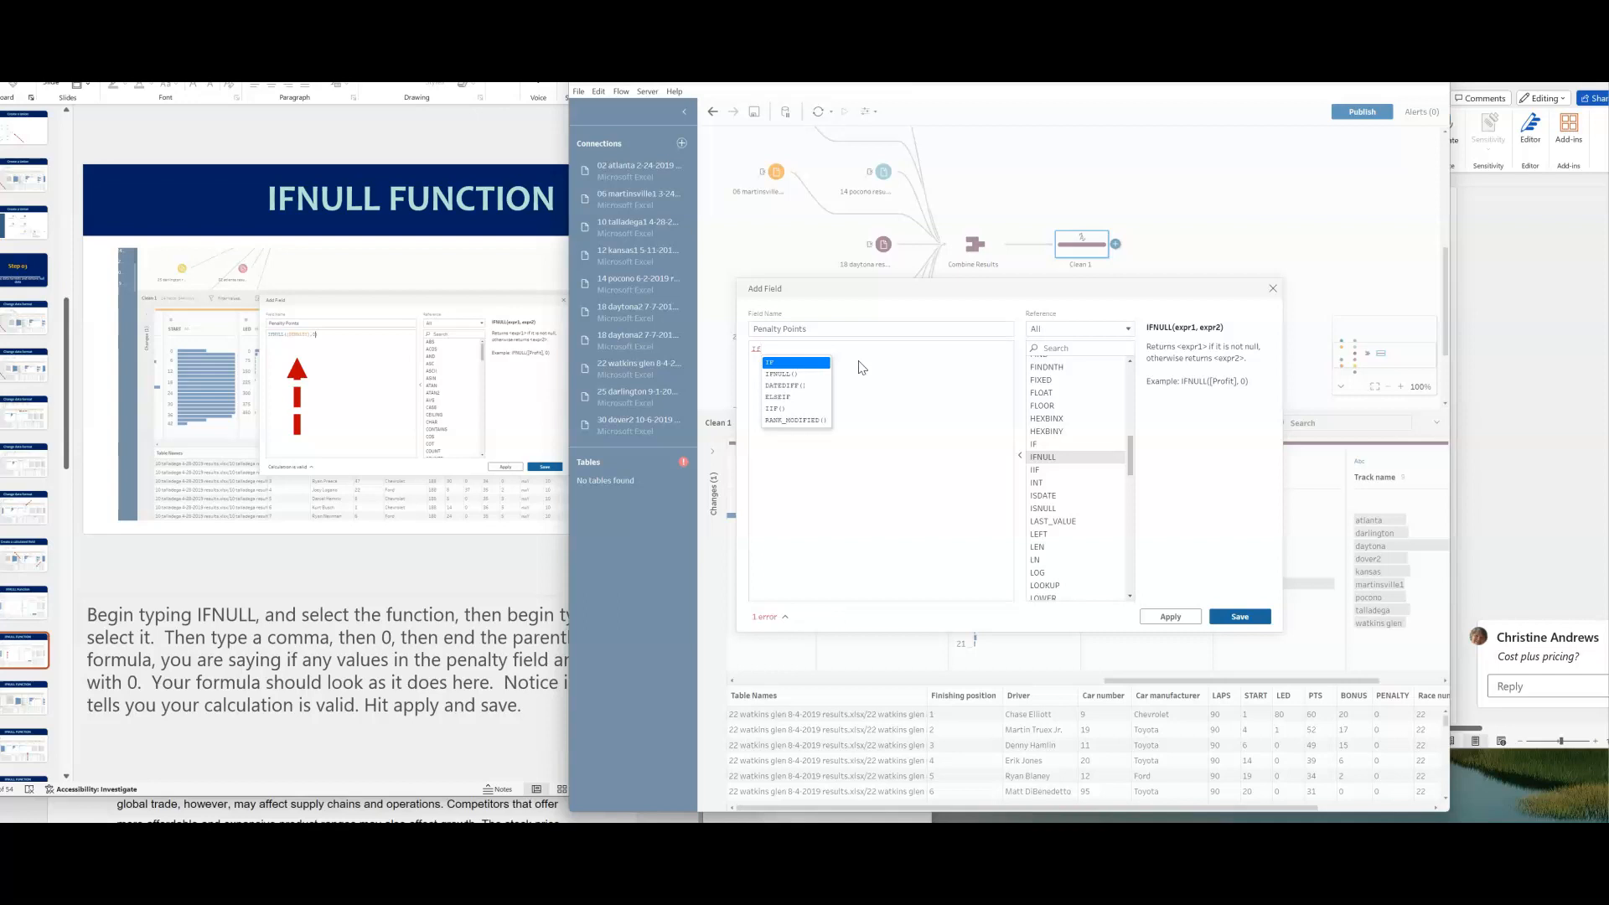
left_click(785, 373)
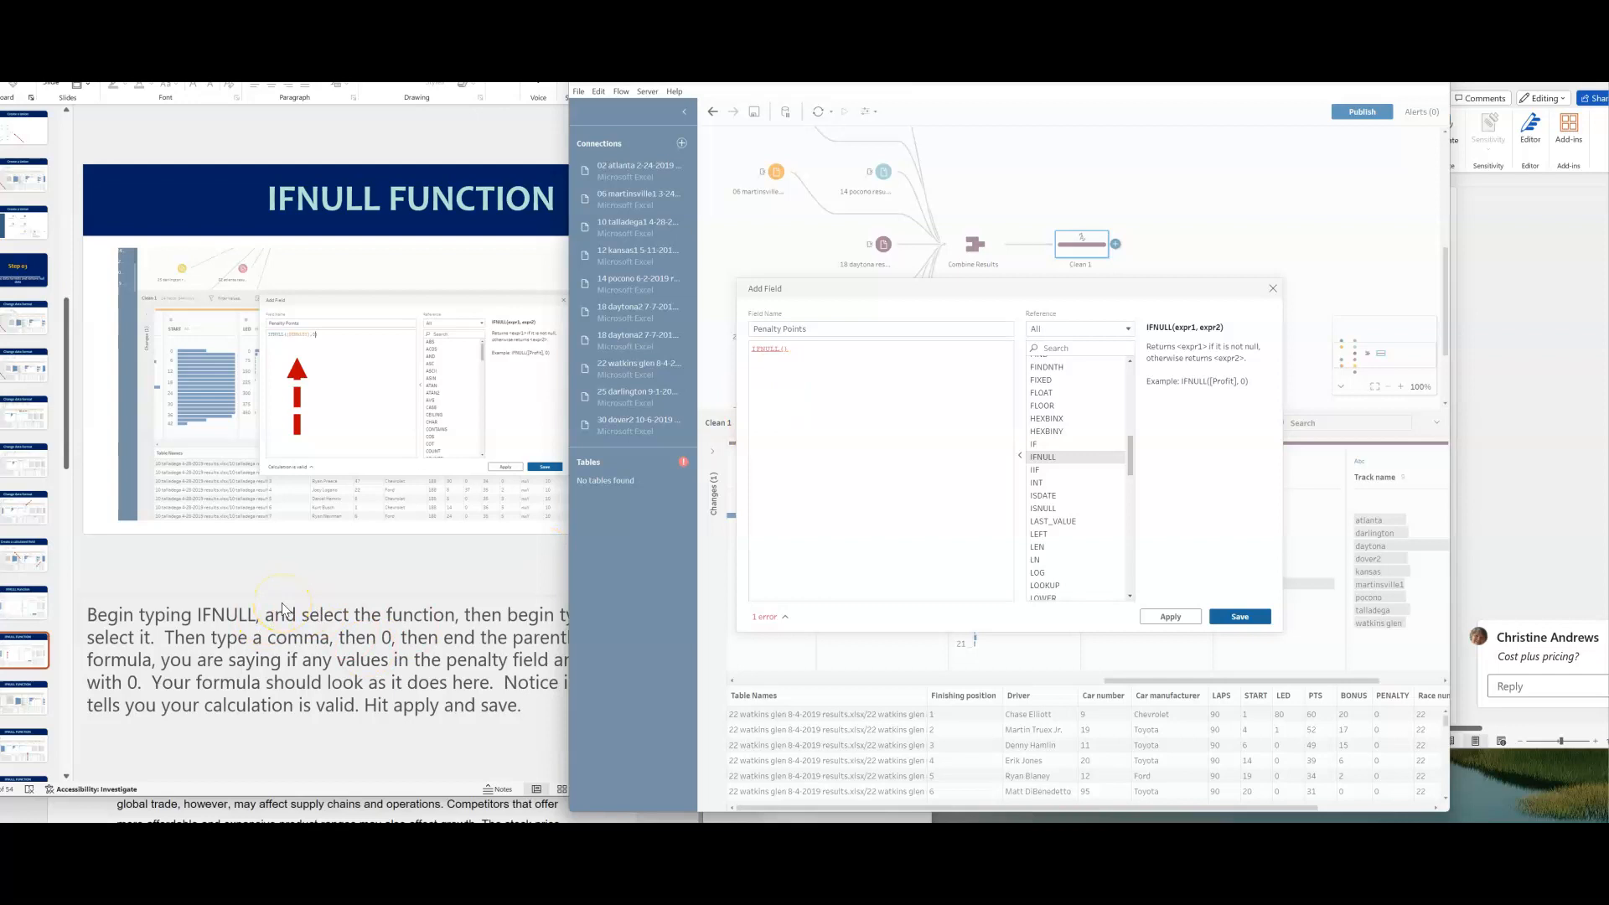
type("Penalty")
type(",0")
left_click(378, 660)
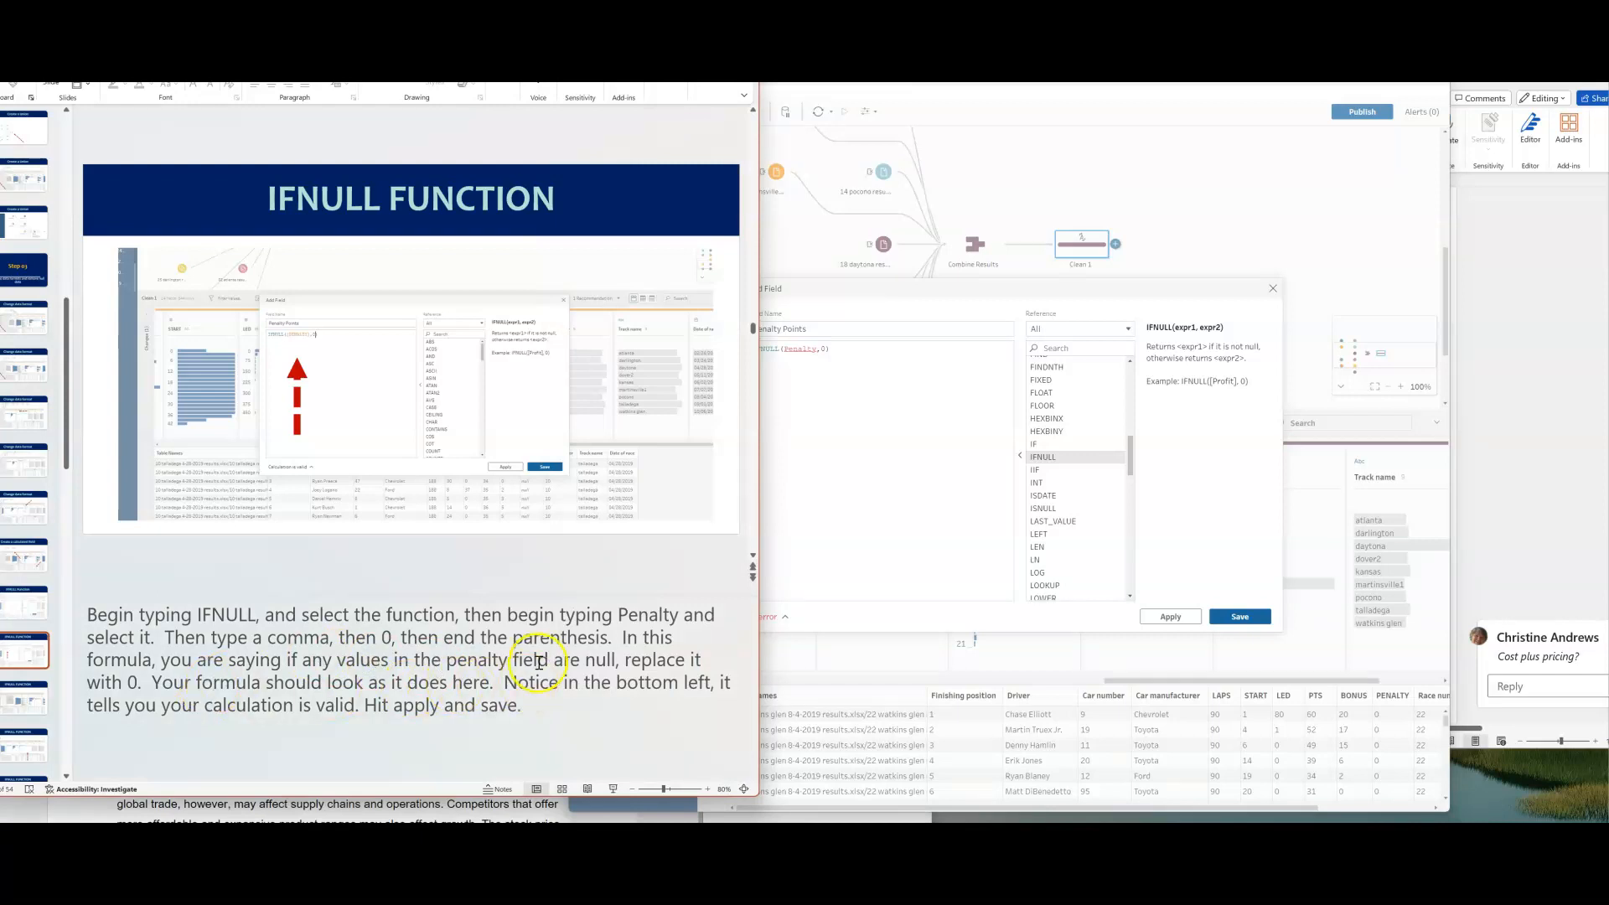
Put square brackets around Penalty so the formula reads IFNULL([Penalty],0), and apply and save the Penalty Points field.
left_click(814, 350)
type("]")
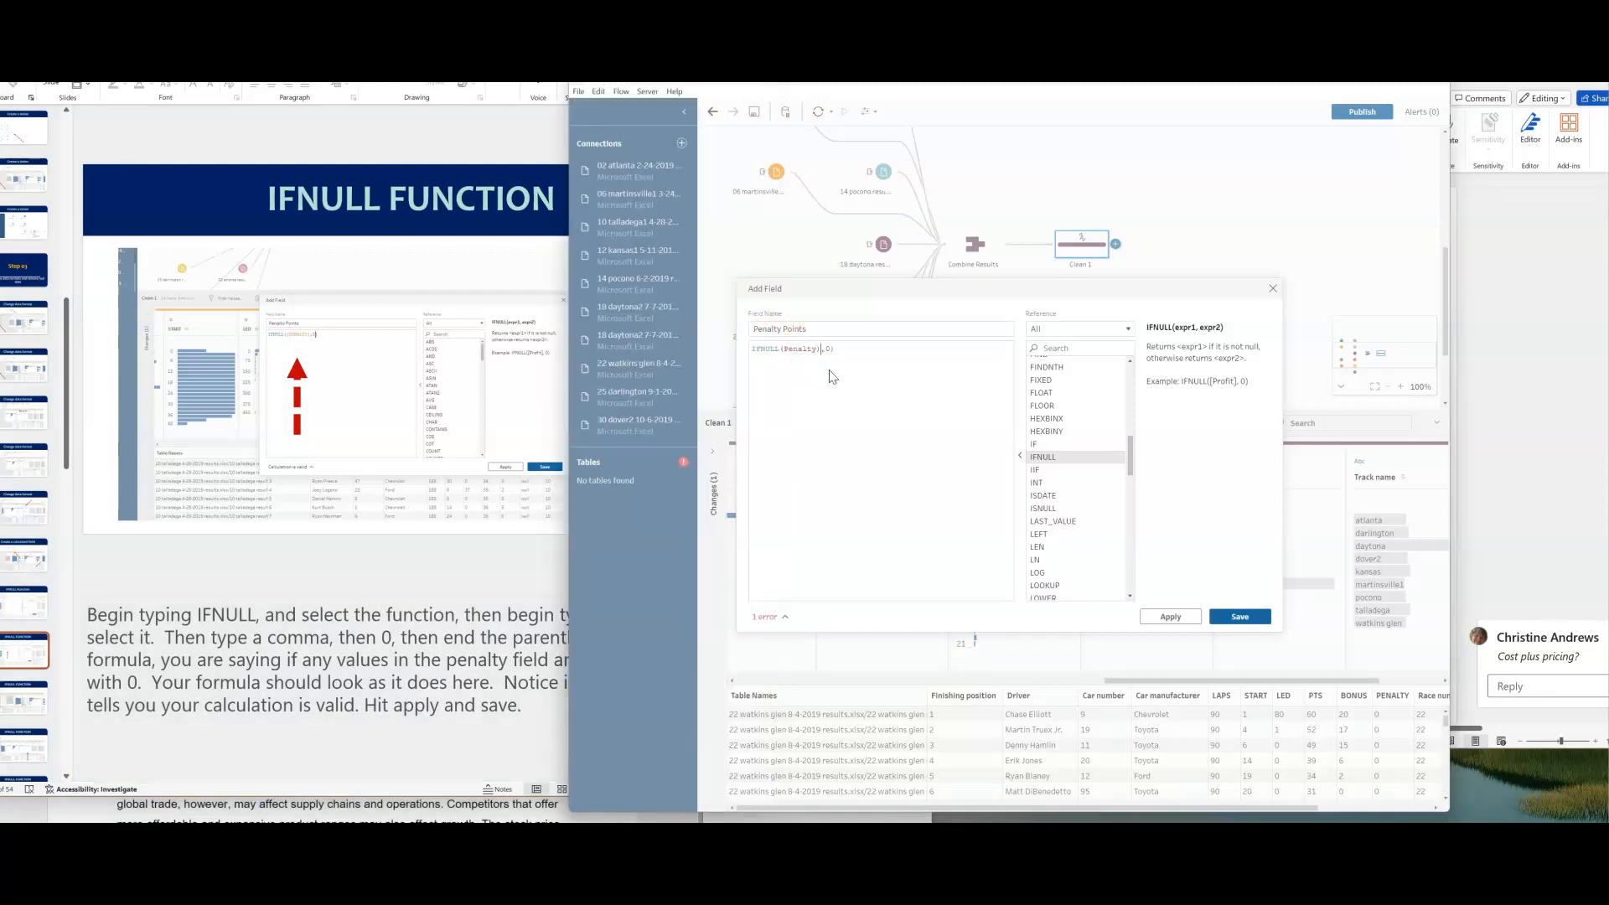
left_click_drag(789, 350, 748, 367)
left_click(785, 349)
type("[")
type(")")
left_click(825, 346)
left_click(1175, 618)
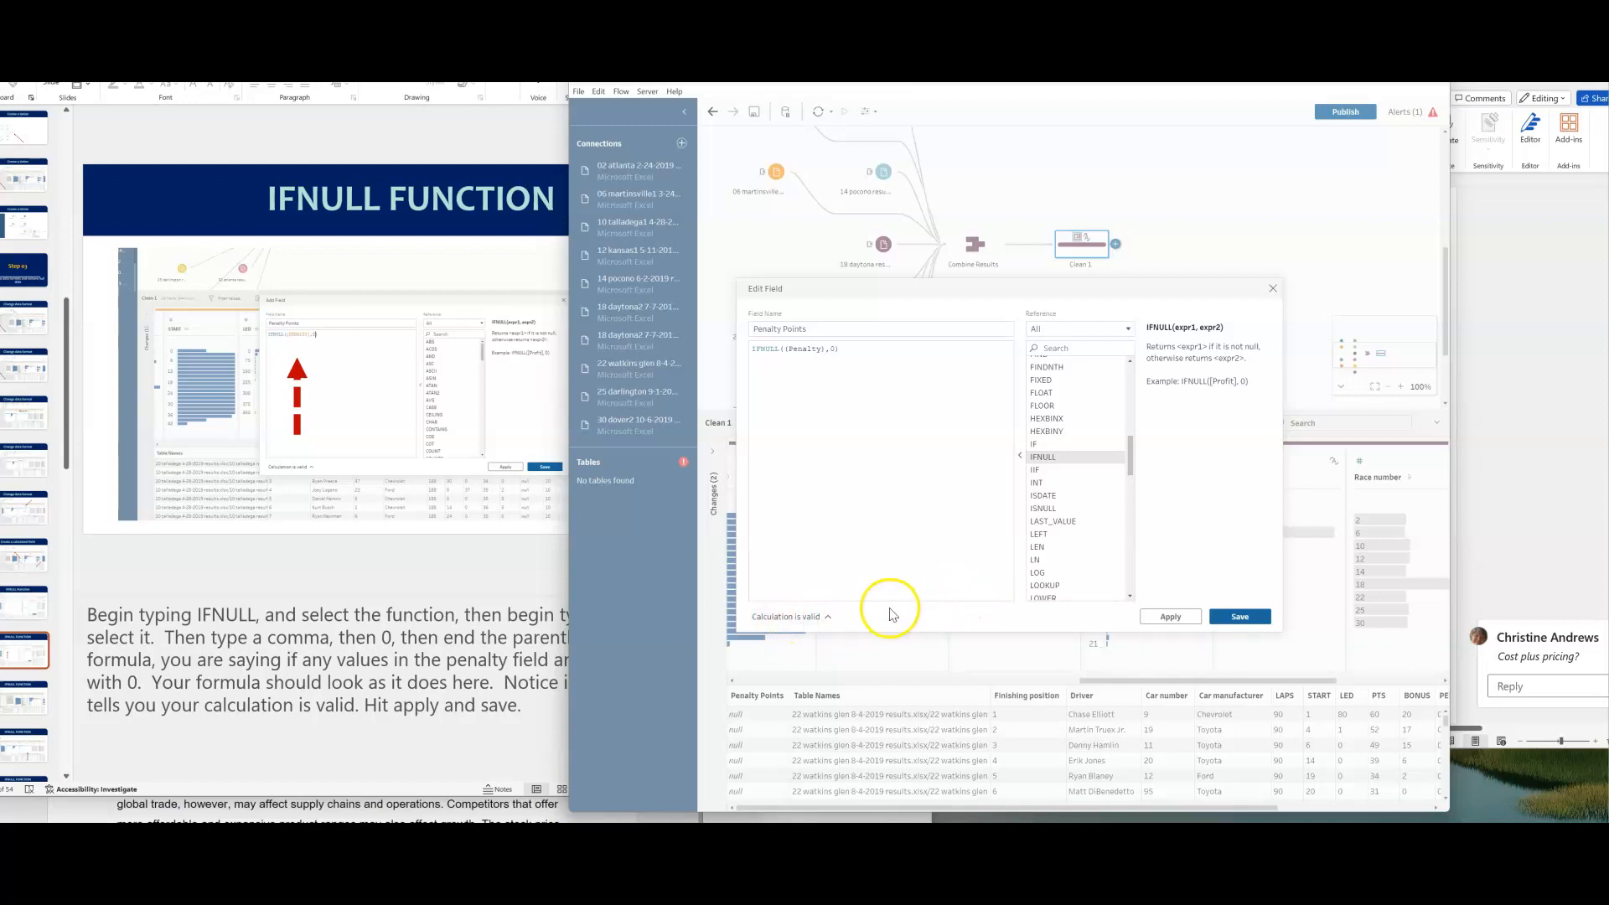
left_click(1240, 616)
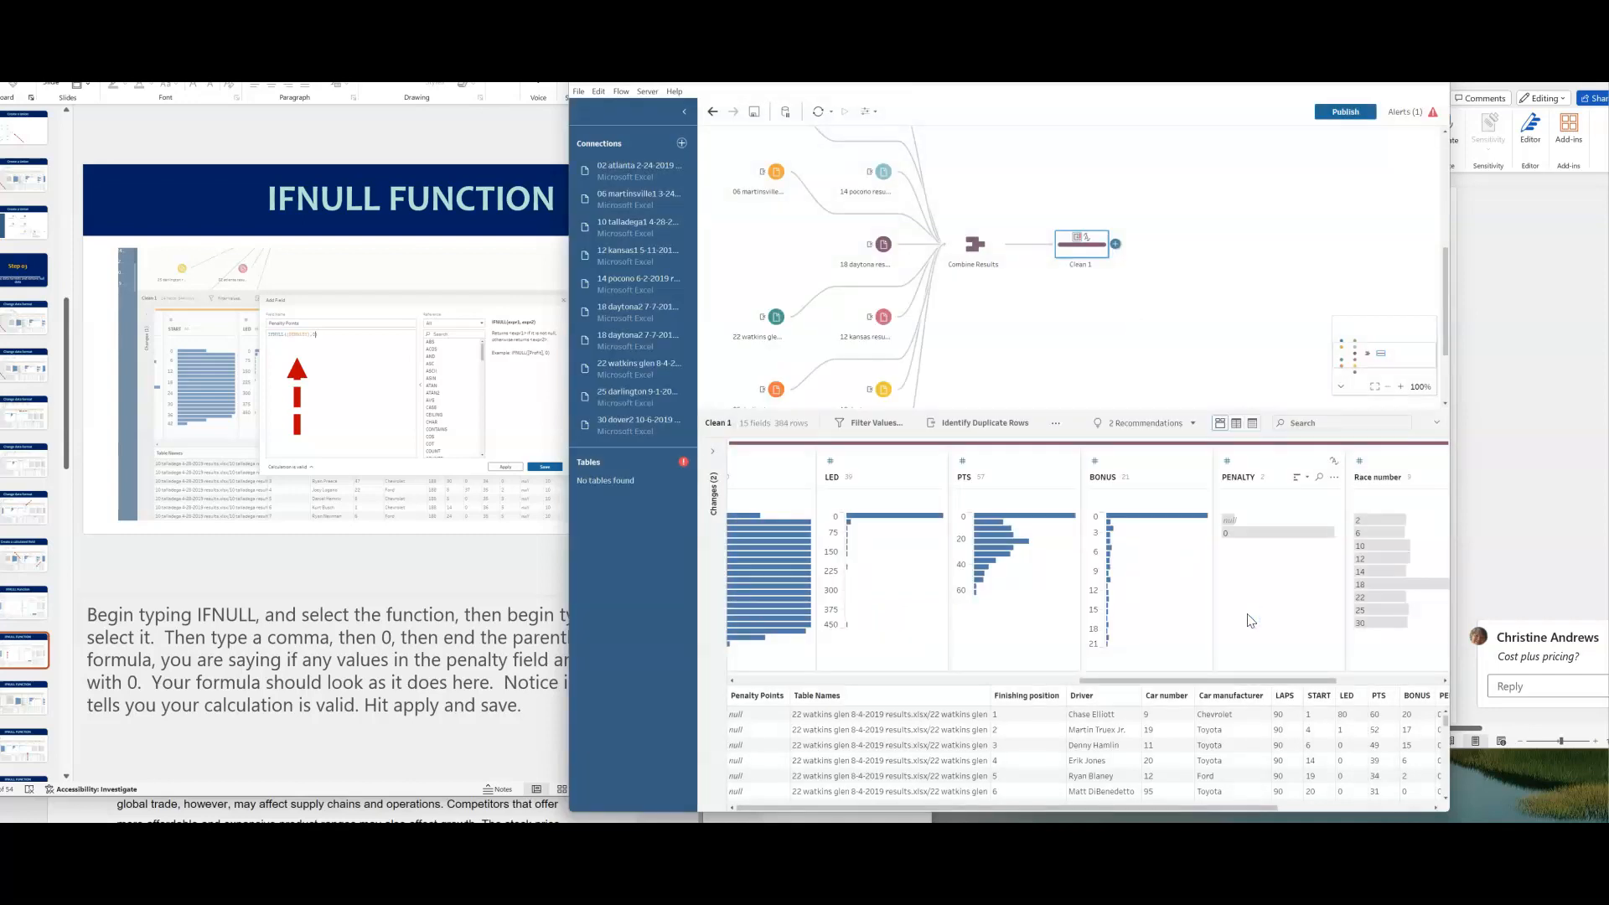
Compare the Penalty Points values with the original PENALTY values throughout the rows of the data grid.
mouse_move(1228, 525)
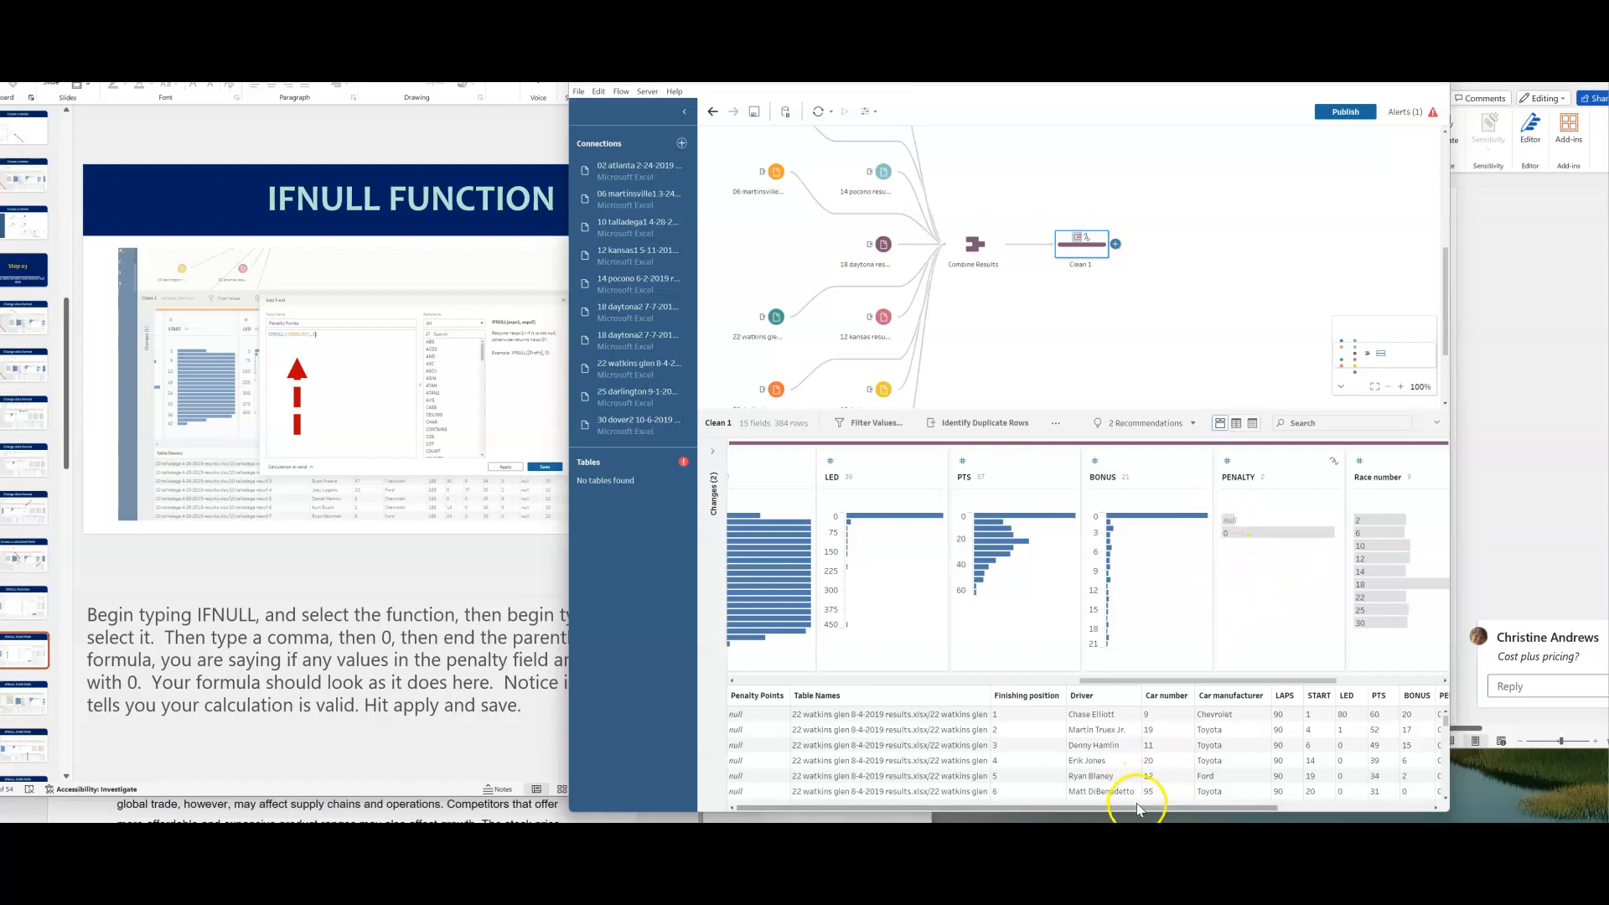
left_click_drag(1136, 807, 1263, 809)
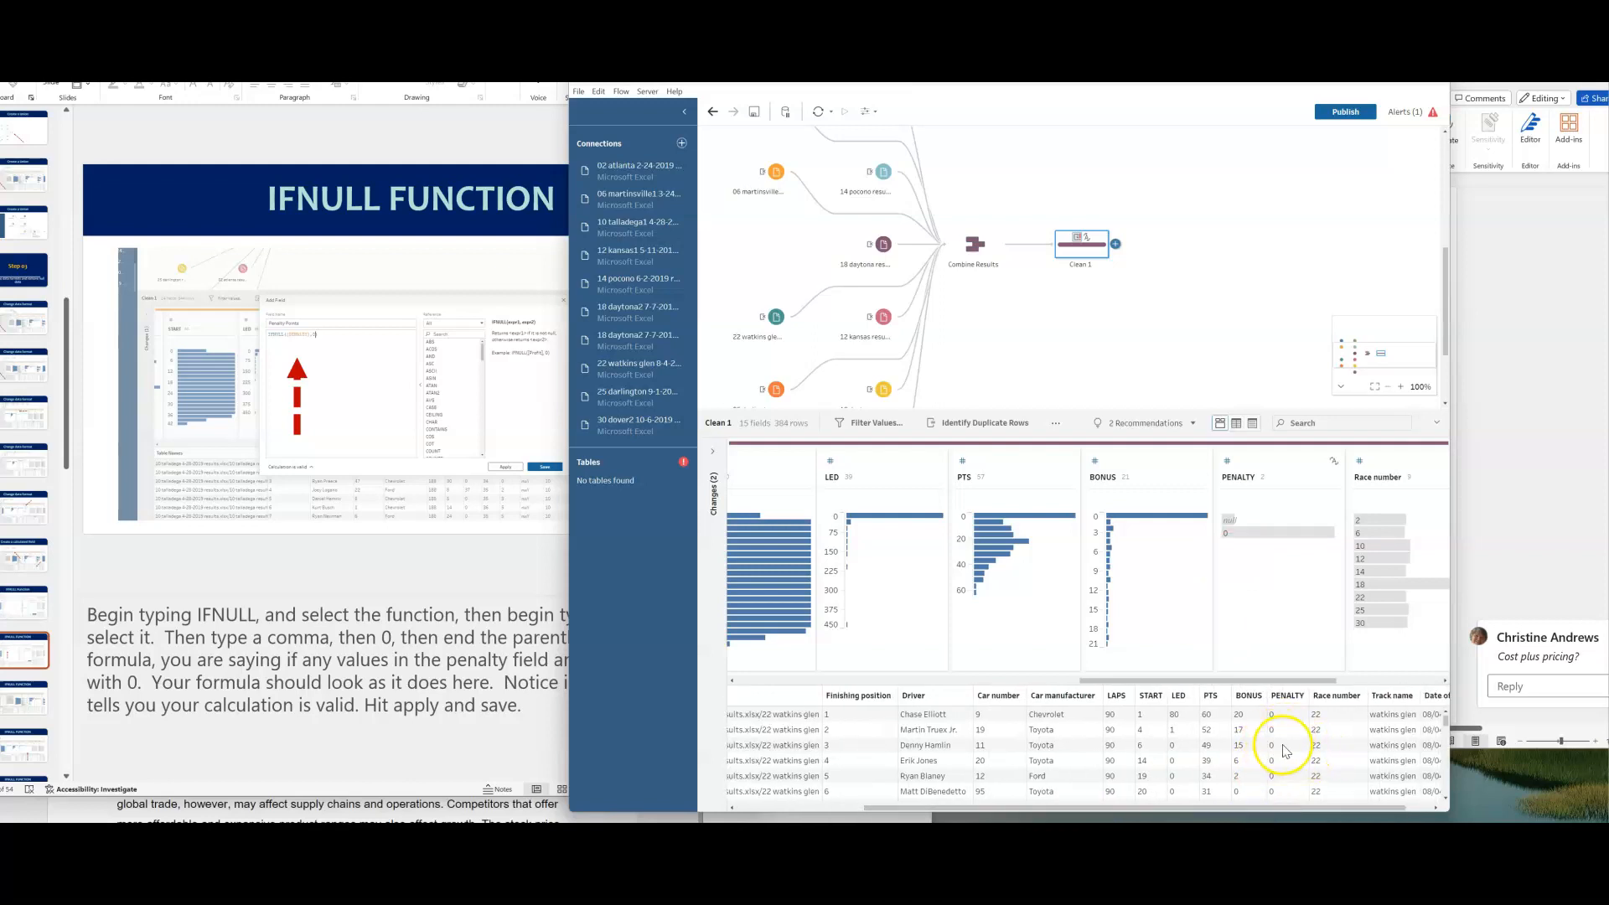
scroll(1249, 746, "down", 9)
scroll(1246, 746, "down", 10)
scroll(1246, 747, "down", 10)
scroll(1248, 748, "down", 10)
scroll(1246, 750, "down", 10)
left_click_drag(1220, 761, 1023, 819)
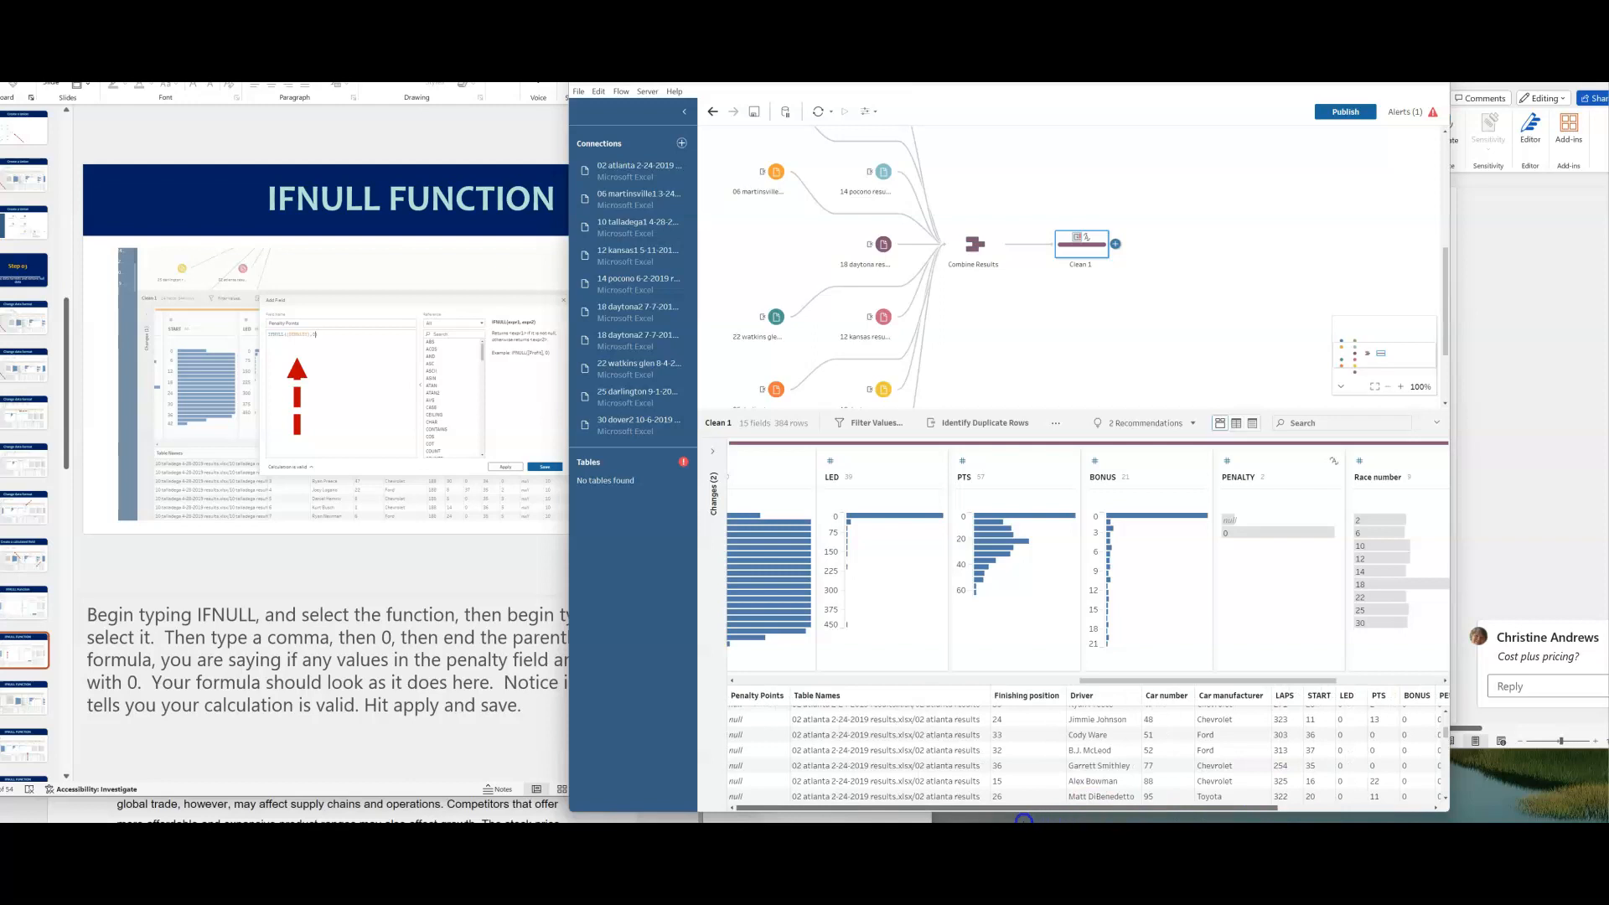
scroll(917, 759, "up", 5)
scroll(917, 758, "up", 7)
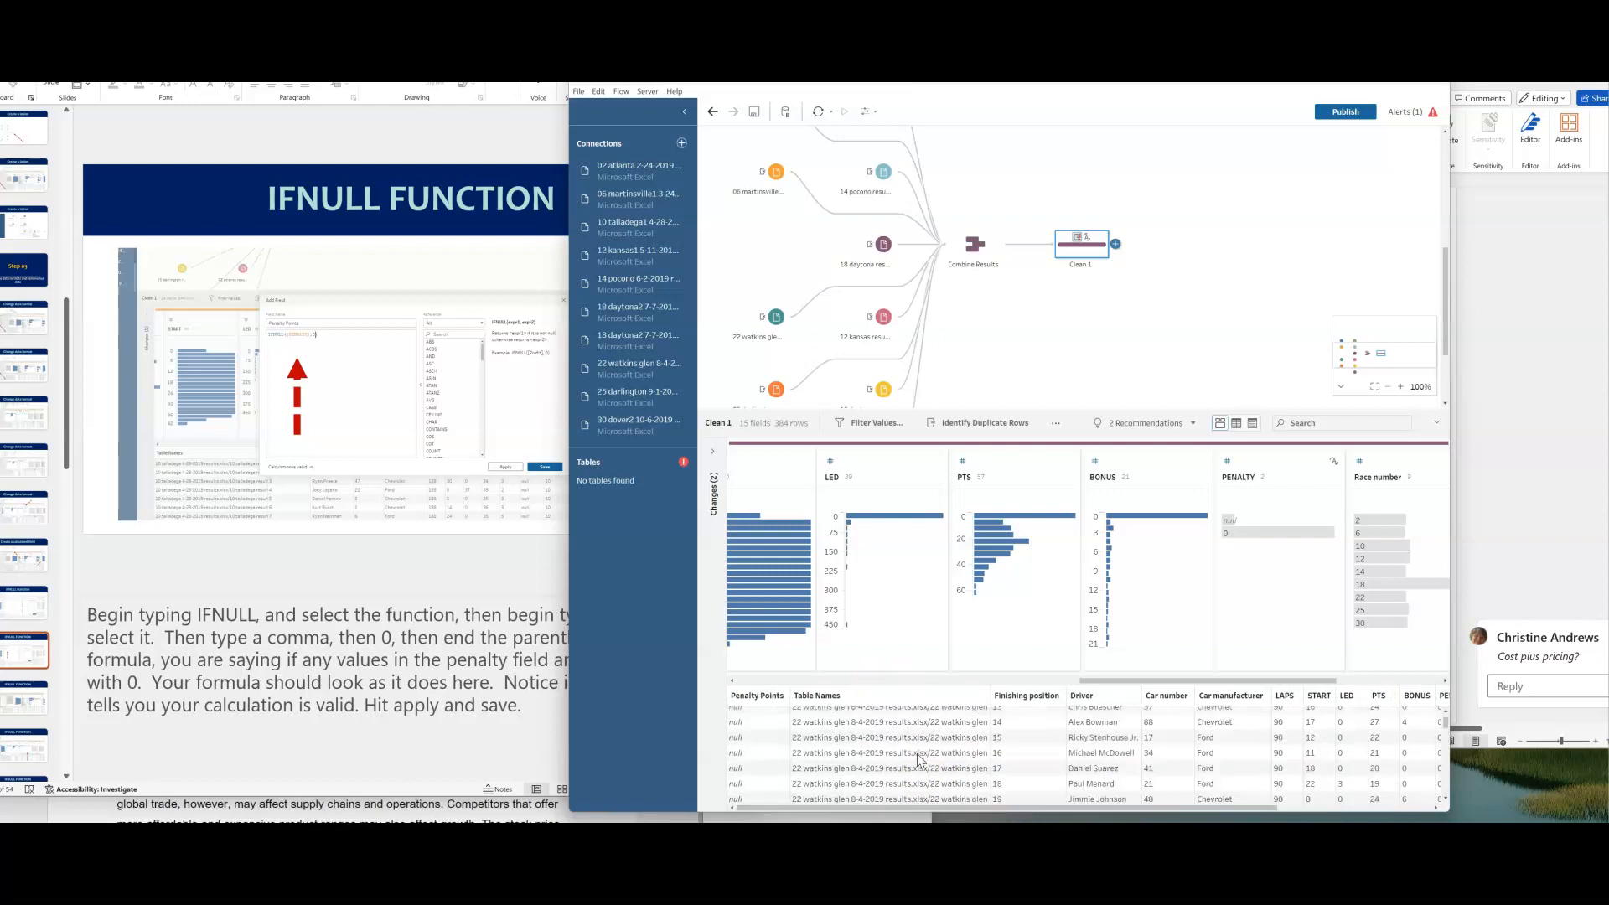
scroll(917, 759, "up", 4)
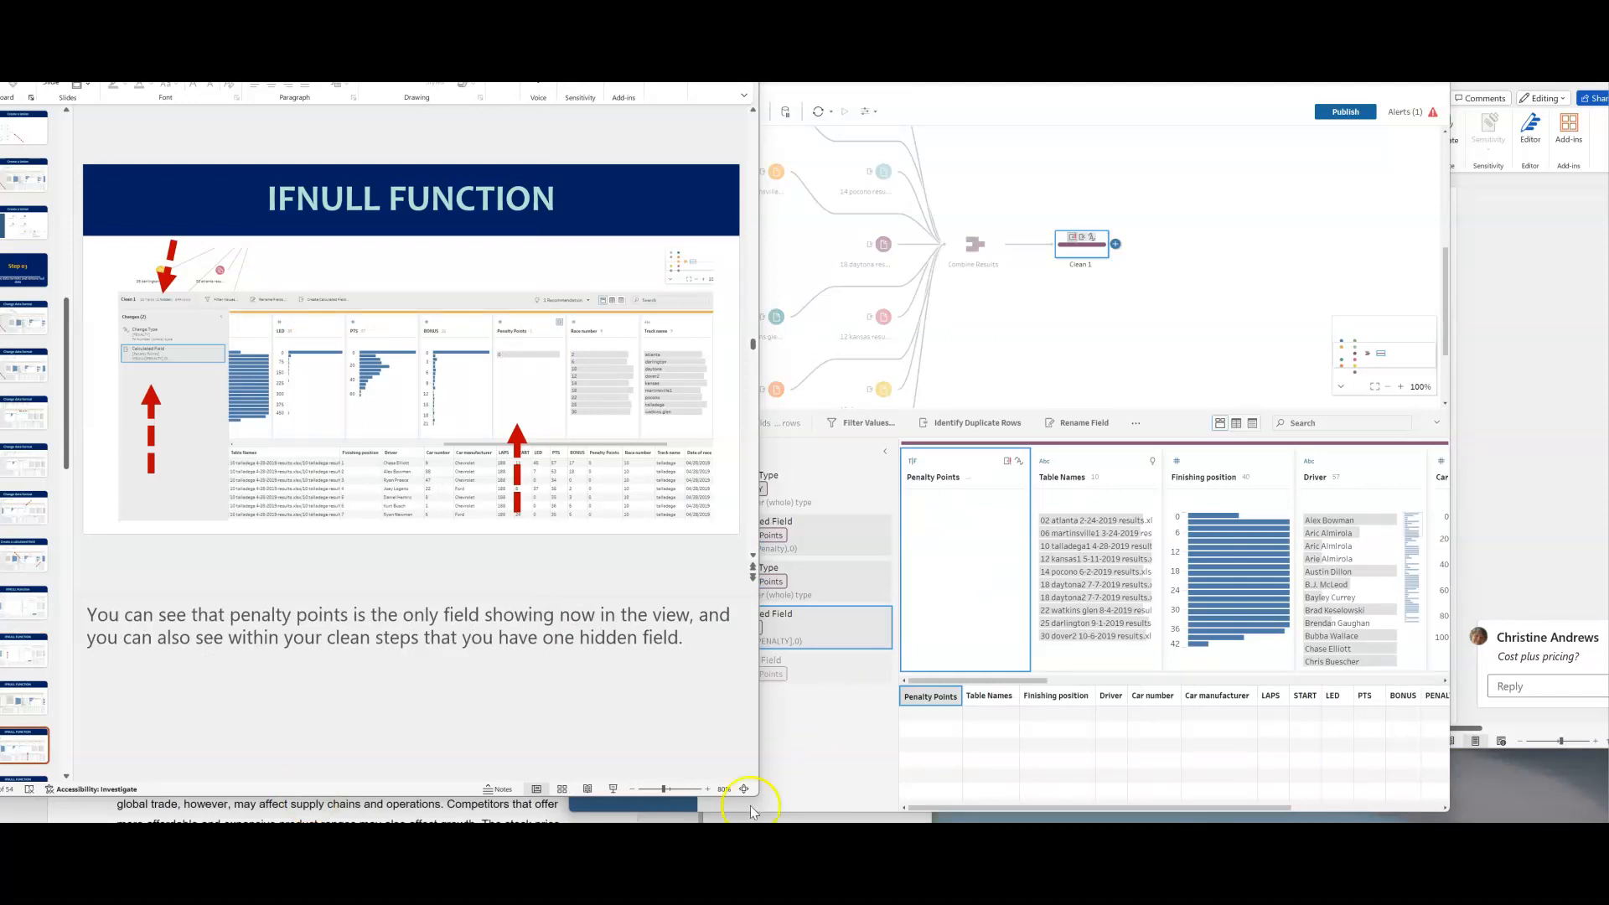
Try to move the Penalty Points field further along the field order in the Clean 1 profile view.
left_click(427, 701)
left_click(953, 463)
left_click_drag(952, 463, 1341, 458)
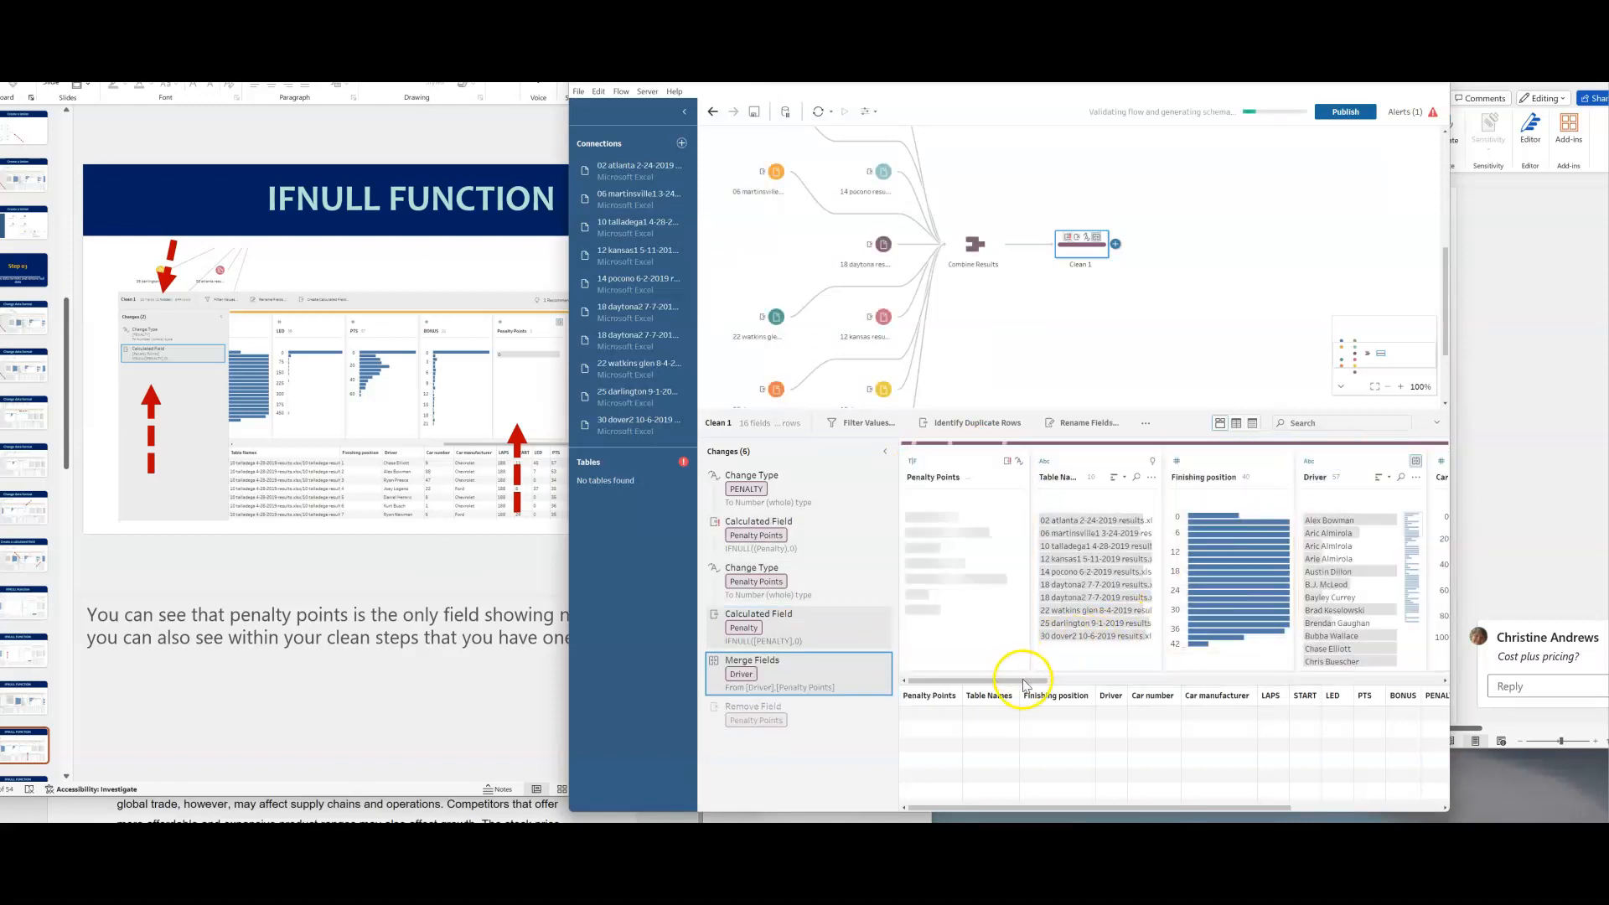
Compare the calculated Penalty field with the original PENALTY field in the profile view and in the data grid rows.
left_click_drag(1024, 683, 1373, 668)
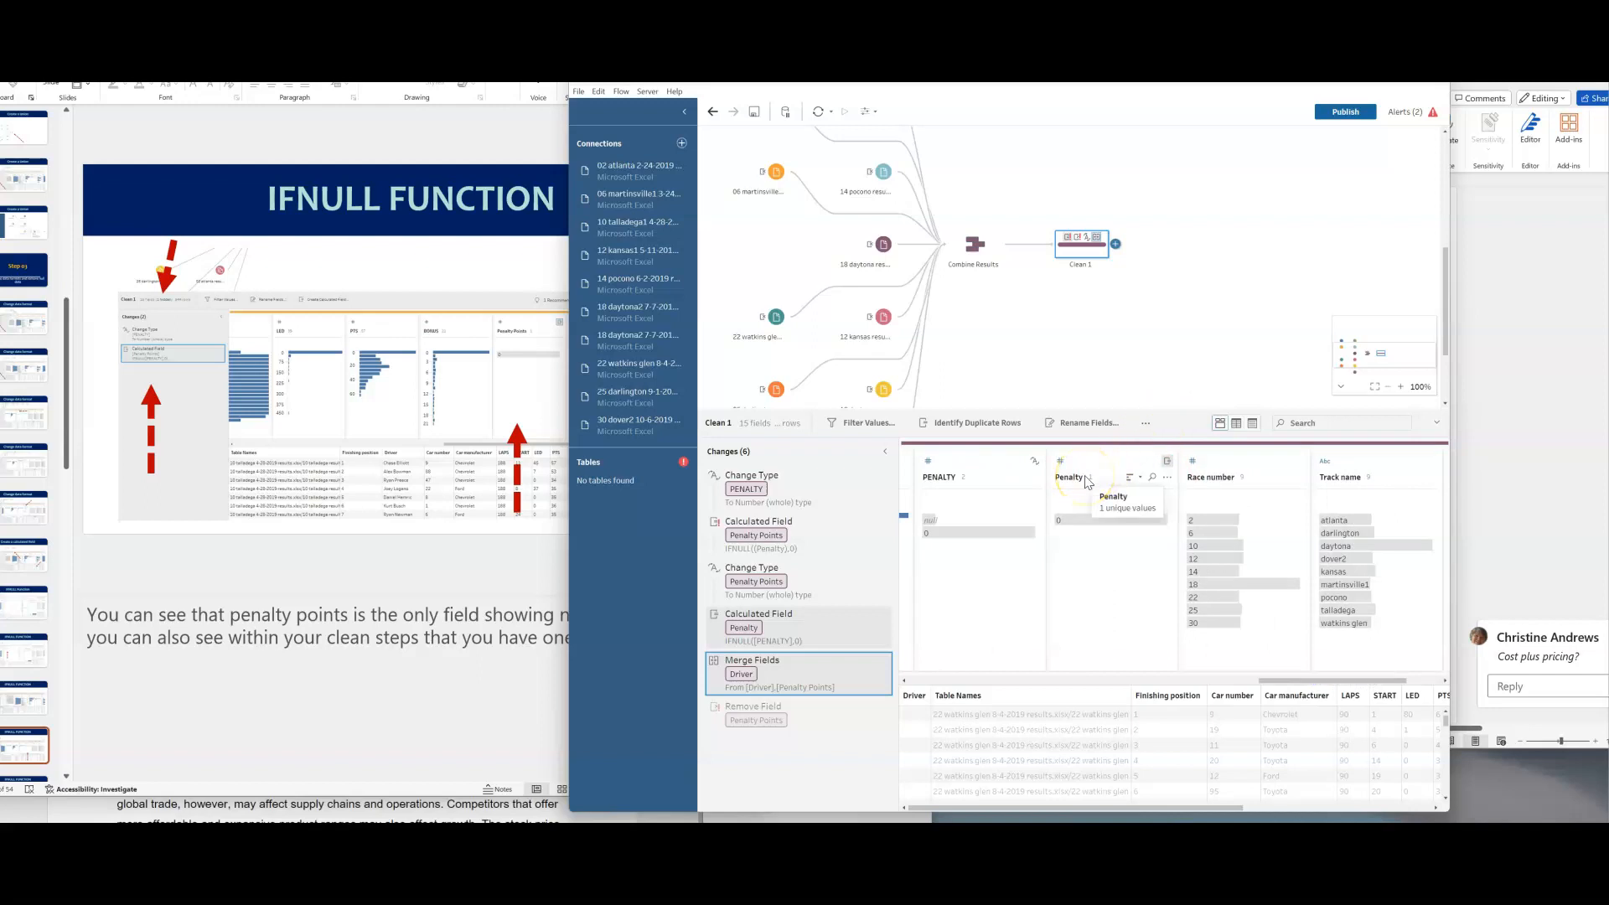
mouse_move(1068, 524)
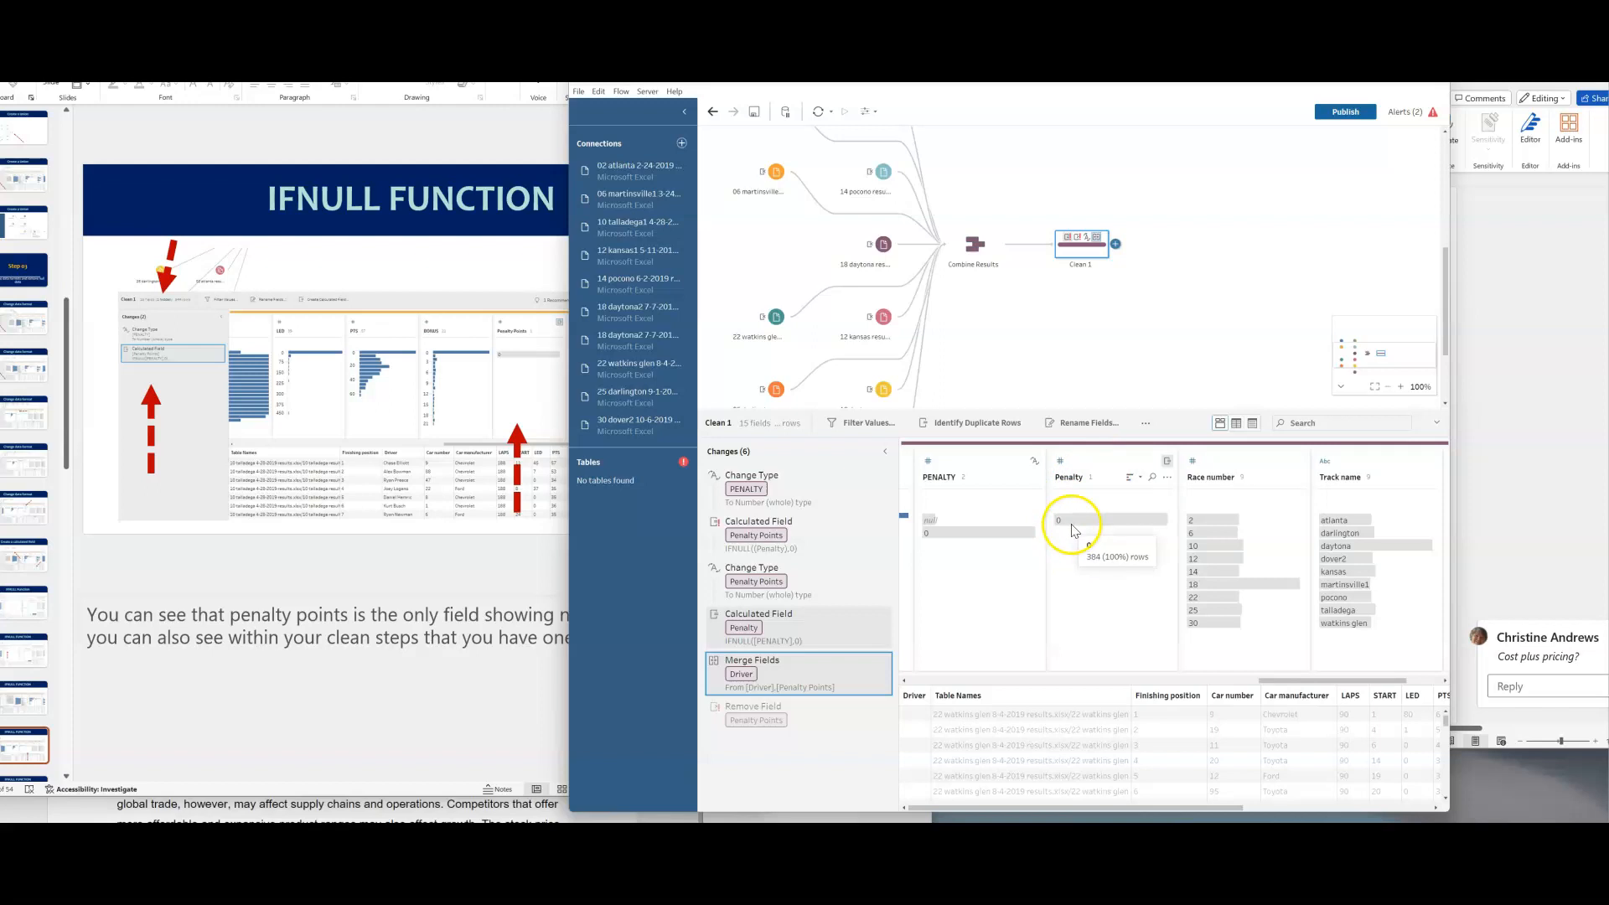
mouse_move(960, 536)
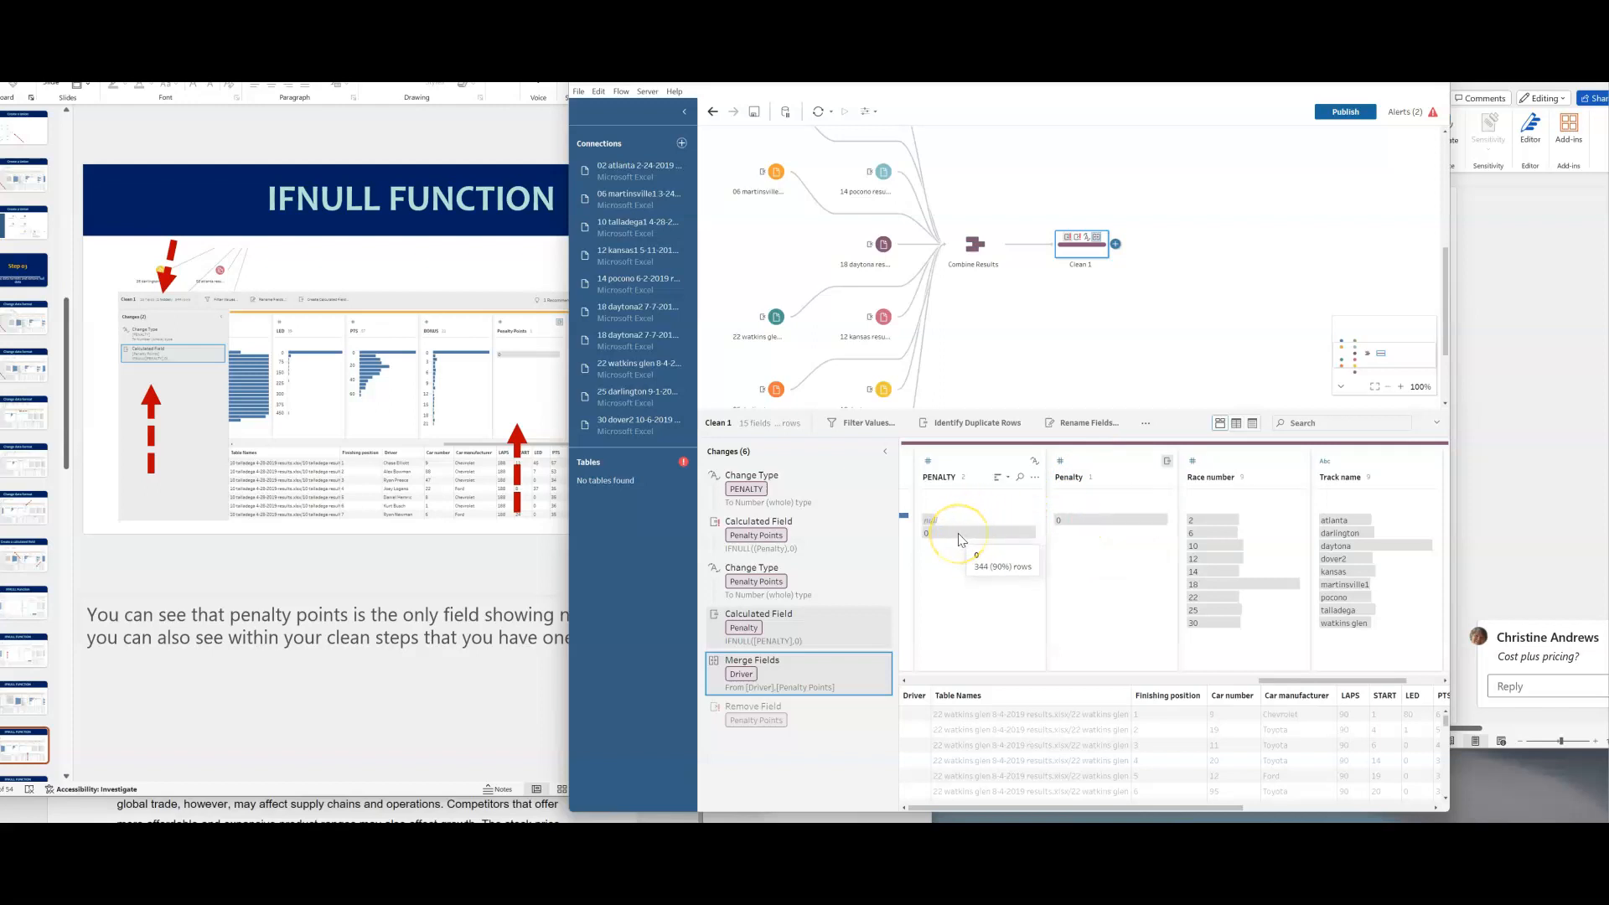
mouse_move(1121, 531)
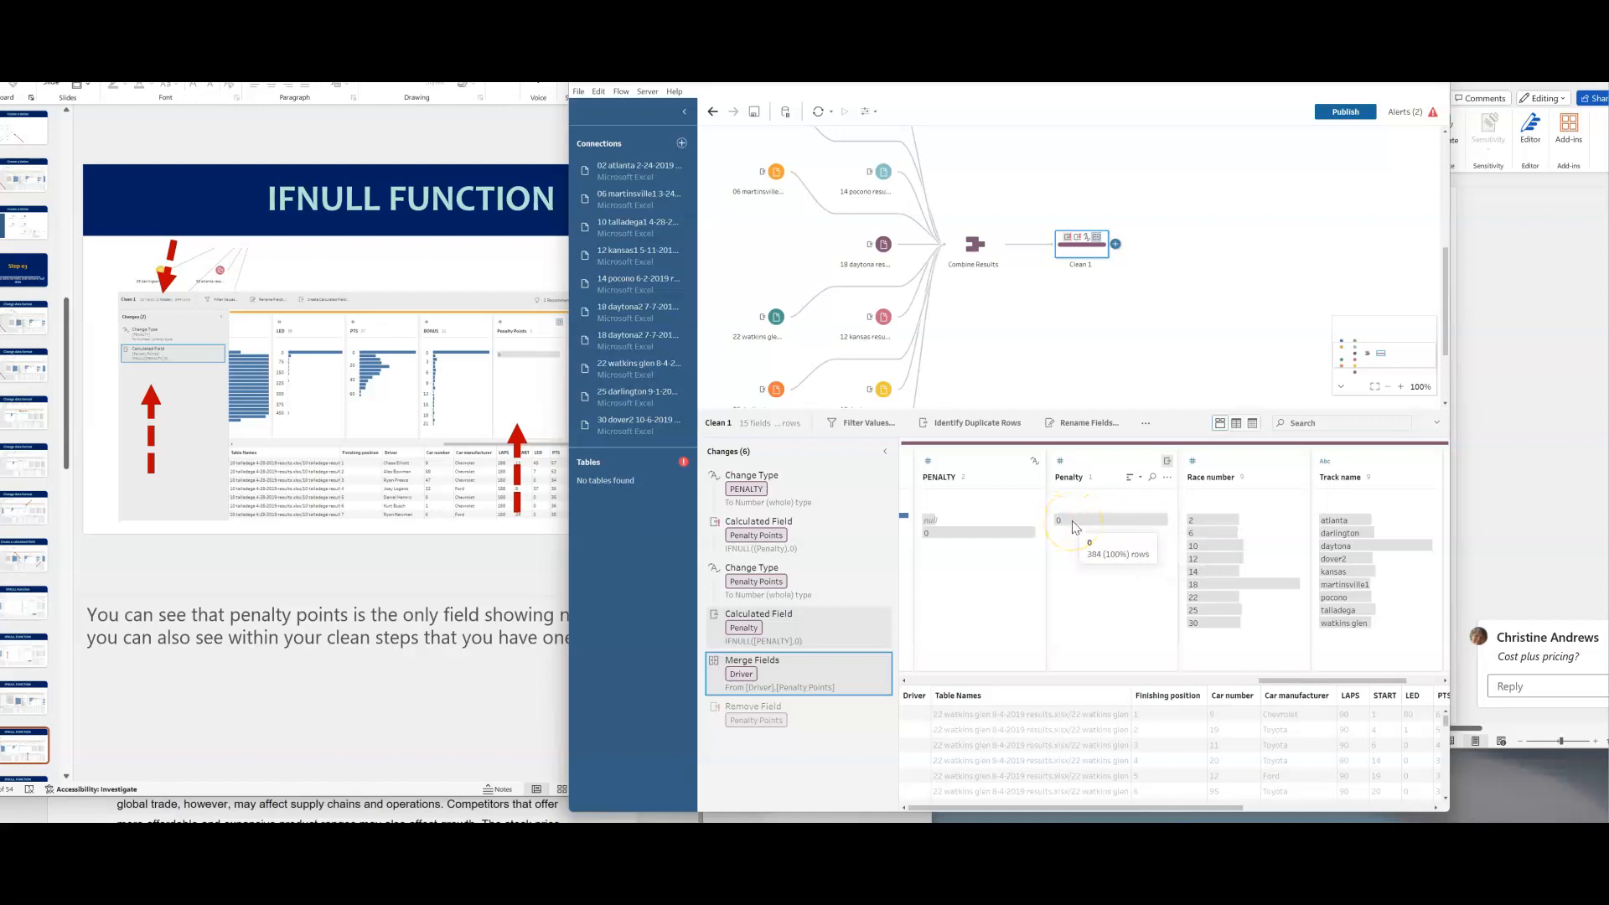
left_click(1232, 745)
left_click_drag(1234, 806, 1367, 809)
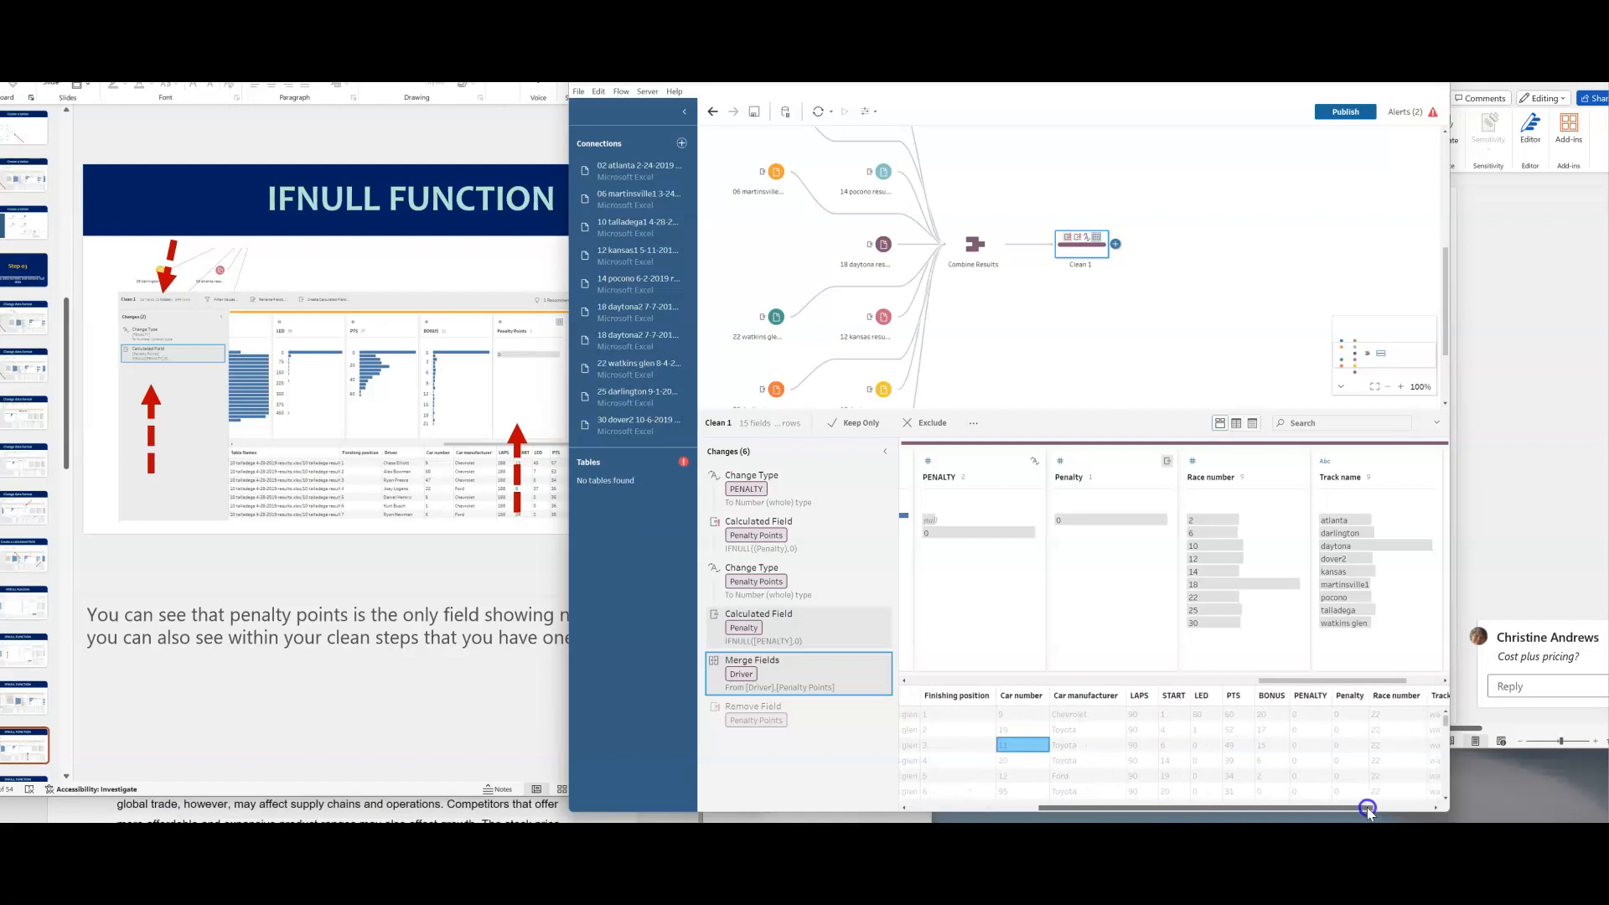
scroll(1240, 742, "down", 5)
scroll(1242, 746, "down", 5)
scroll(1242, 749, "down", 2)
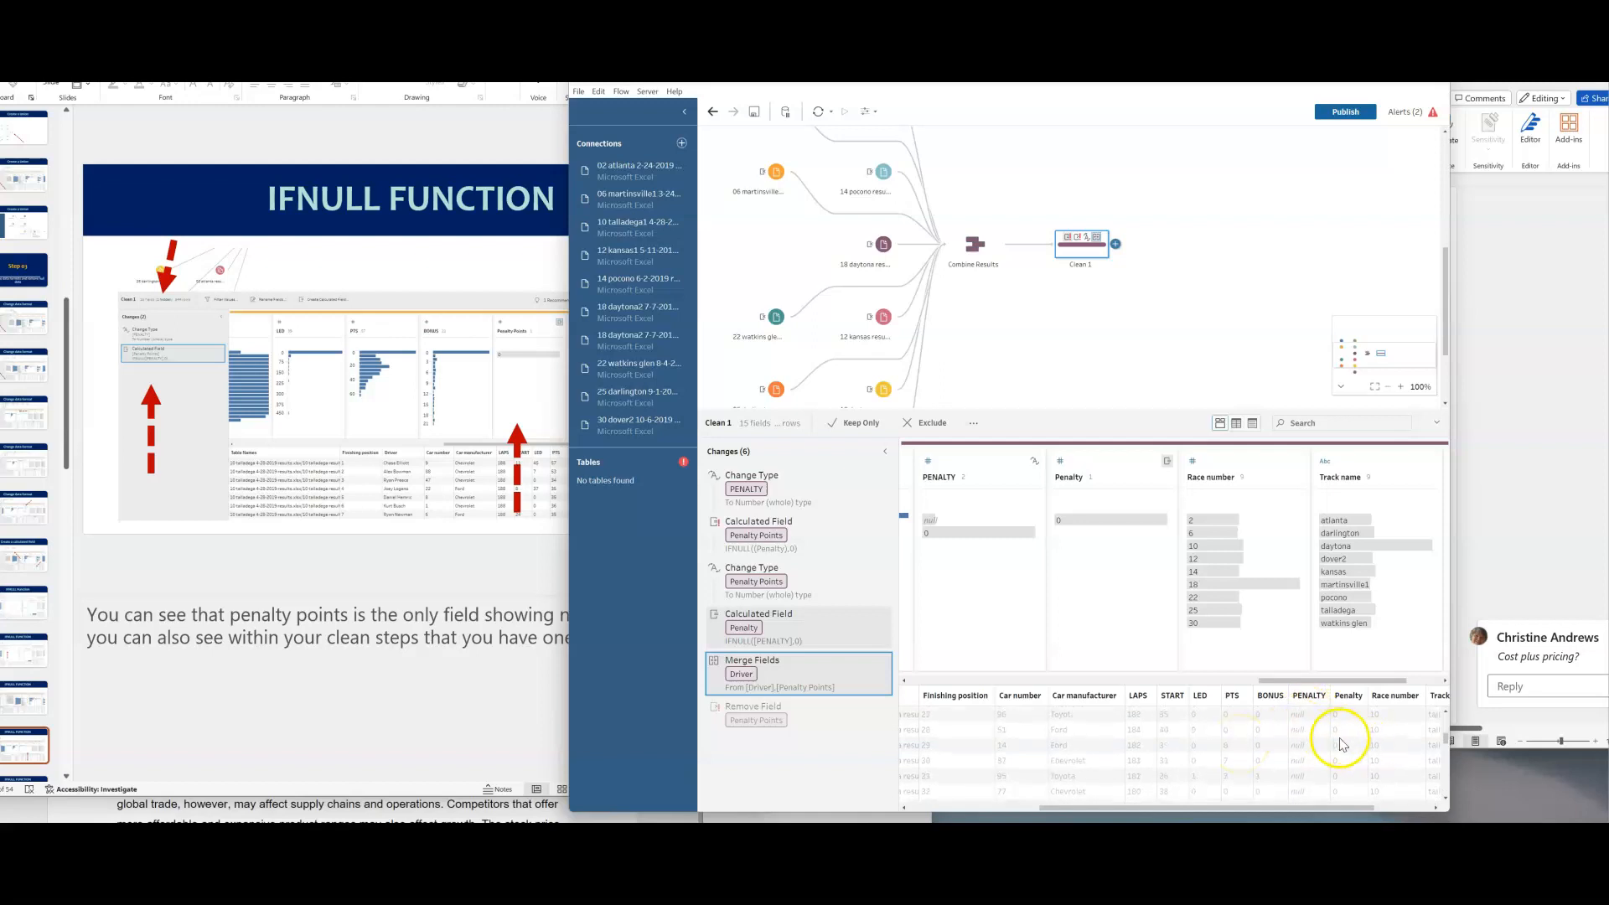
scroll(1359, 748, "down", 4)
scroll(1363, 752, "up", 5)
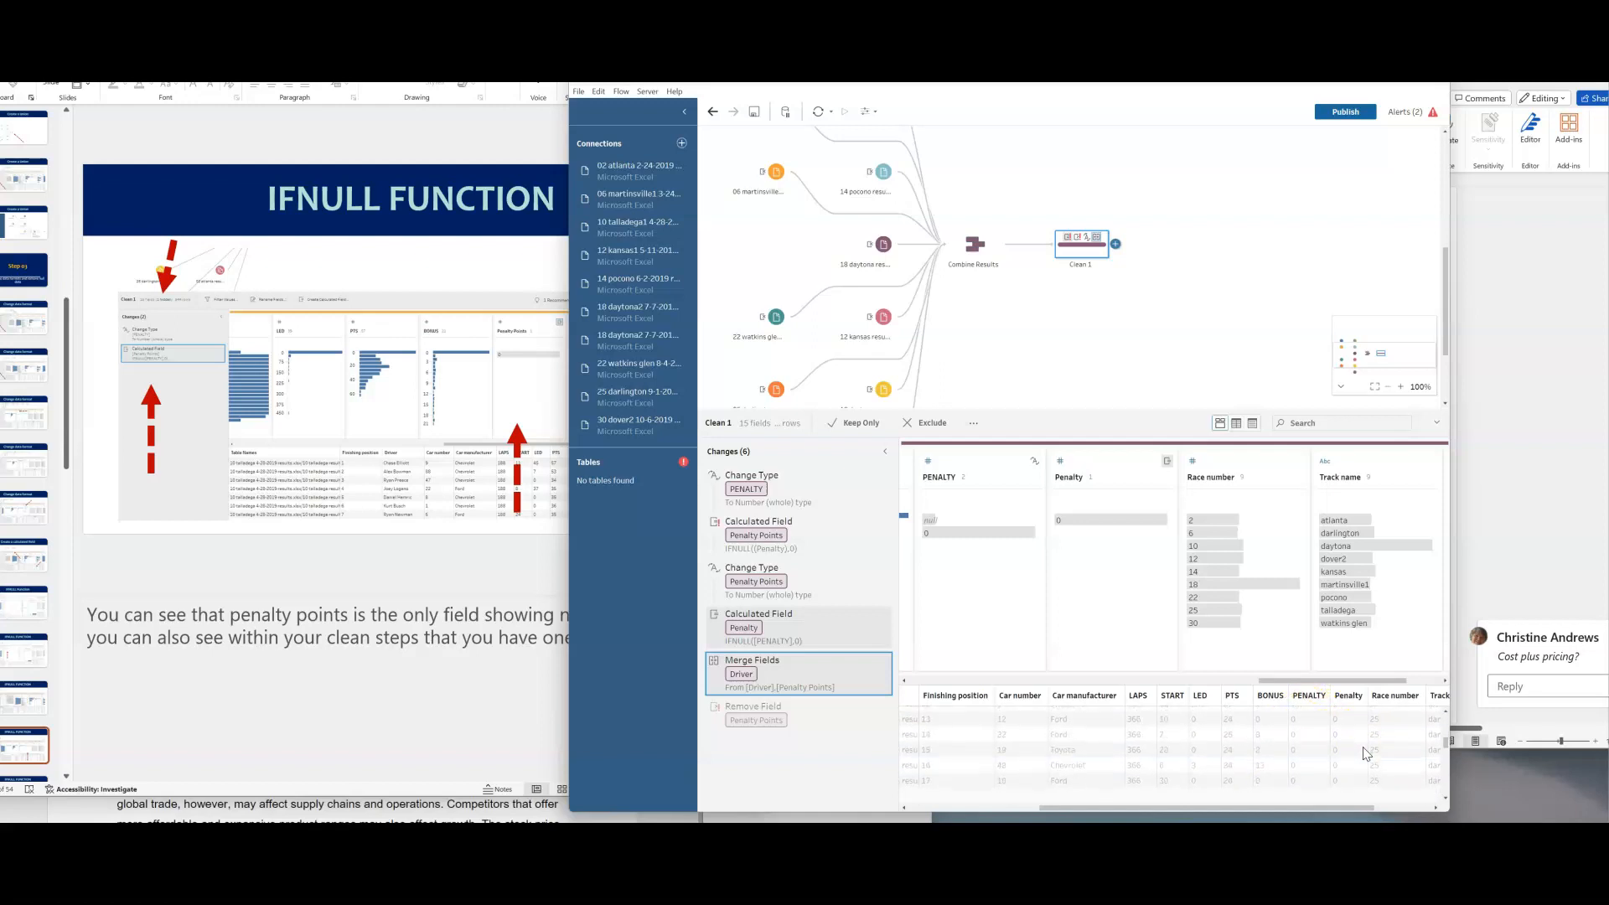
left_click_drag(1336, 814, 1395, 813)
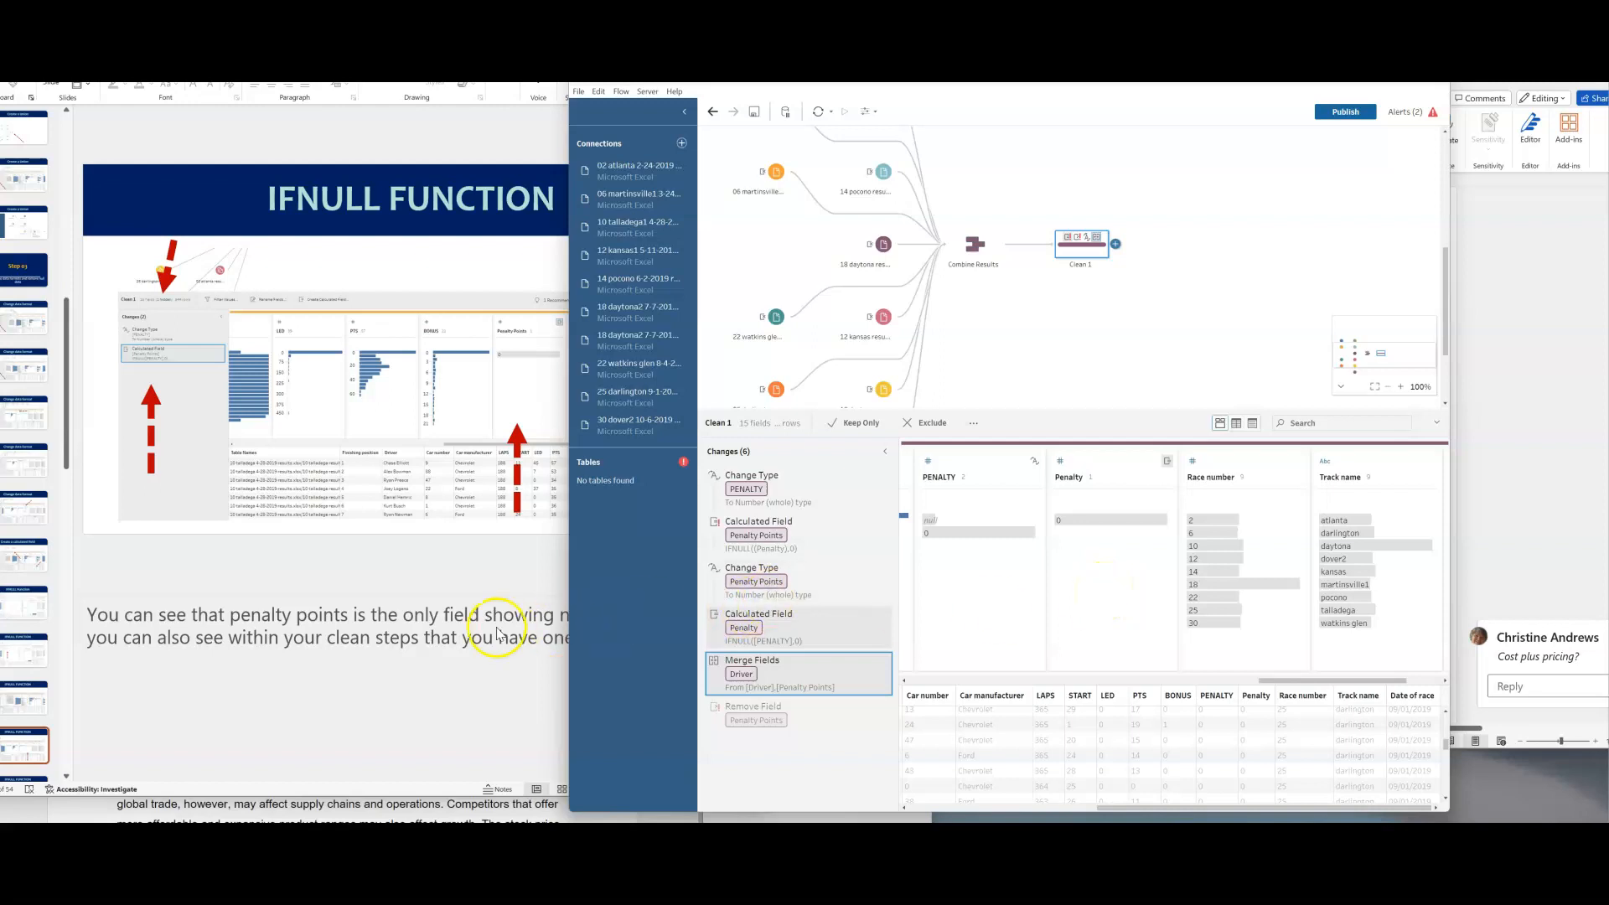
Read the slide on documenting clean steps and rename the Clean 1 step to "Calculated Penalty Points and changed penalty data type".
left_click(449, 670)
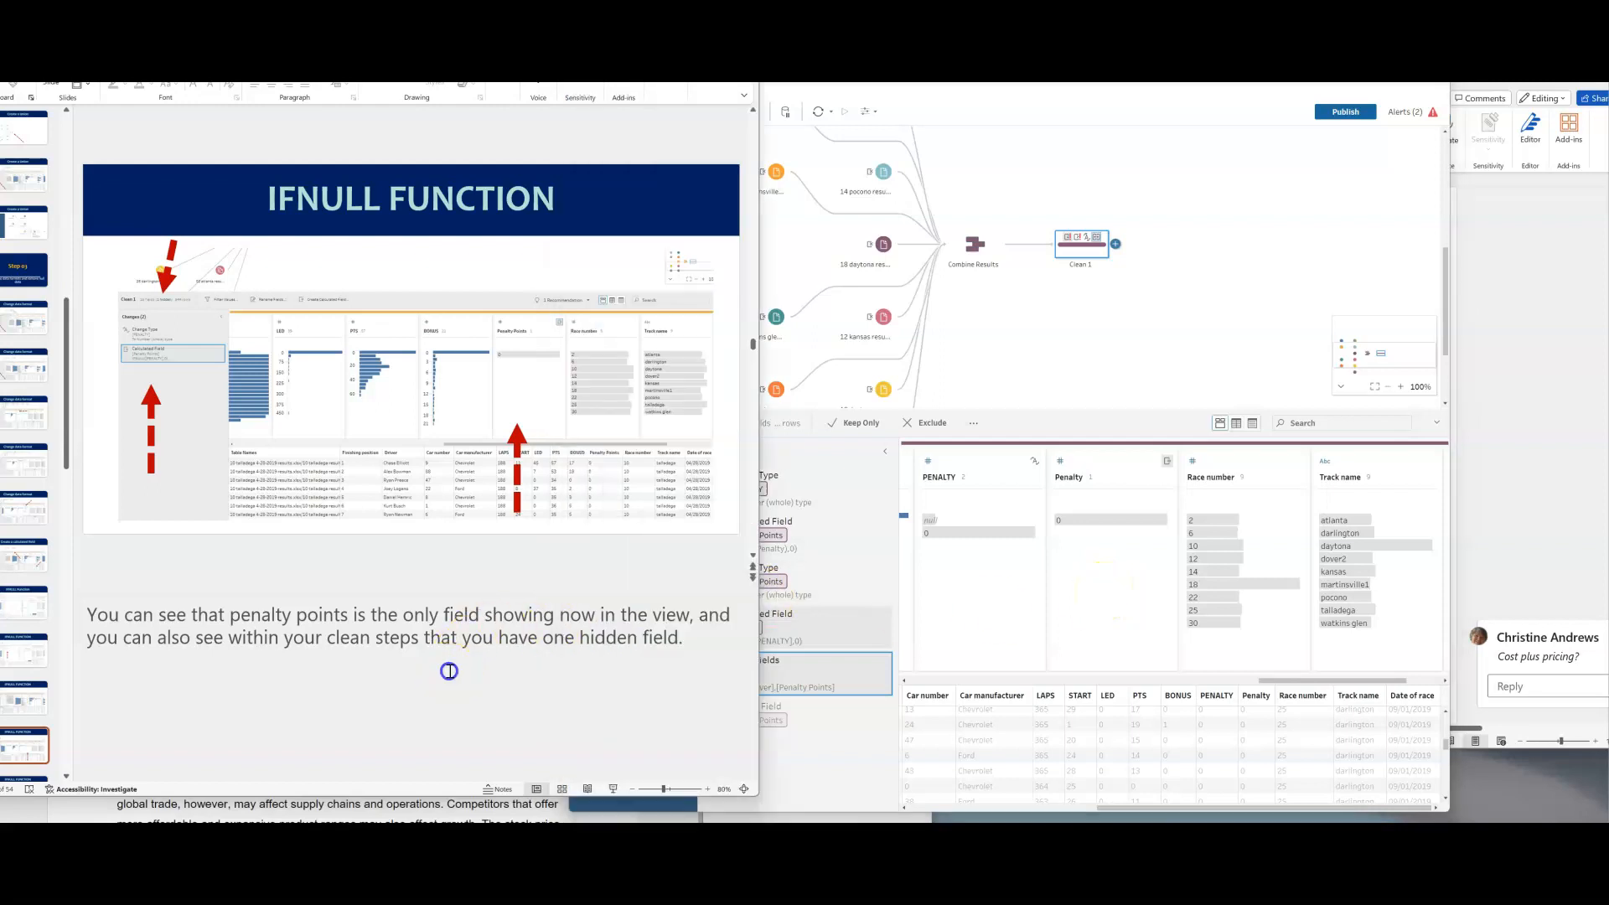
left_click(753, 555)
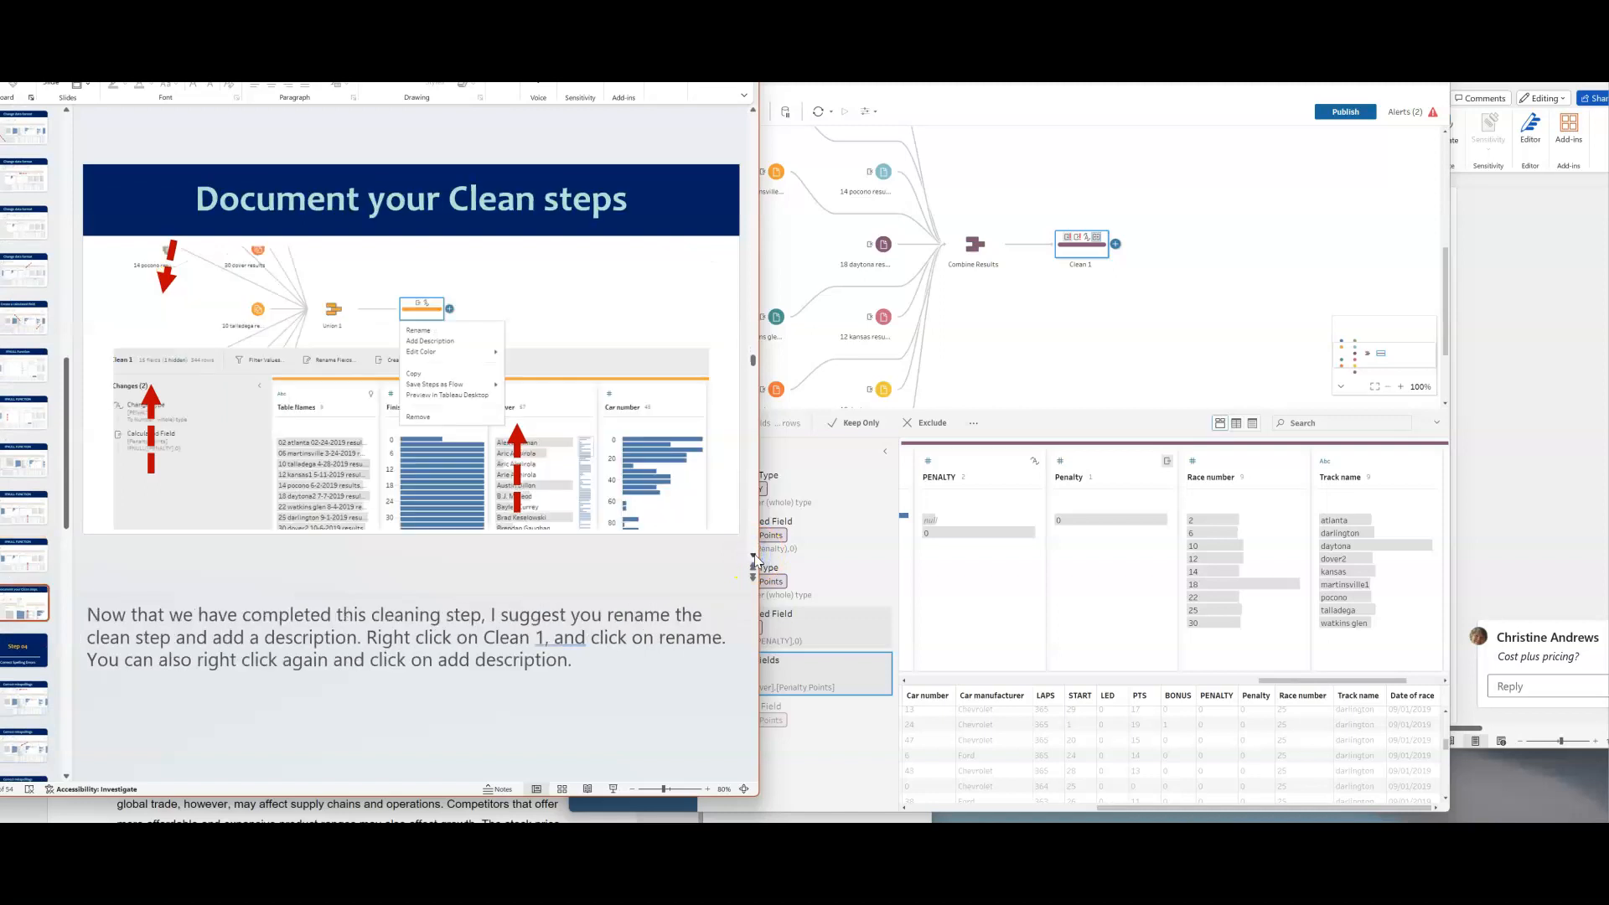
right_click(1082, 262)
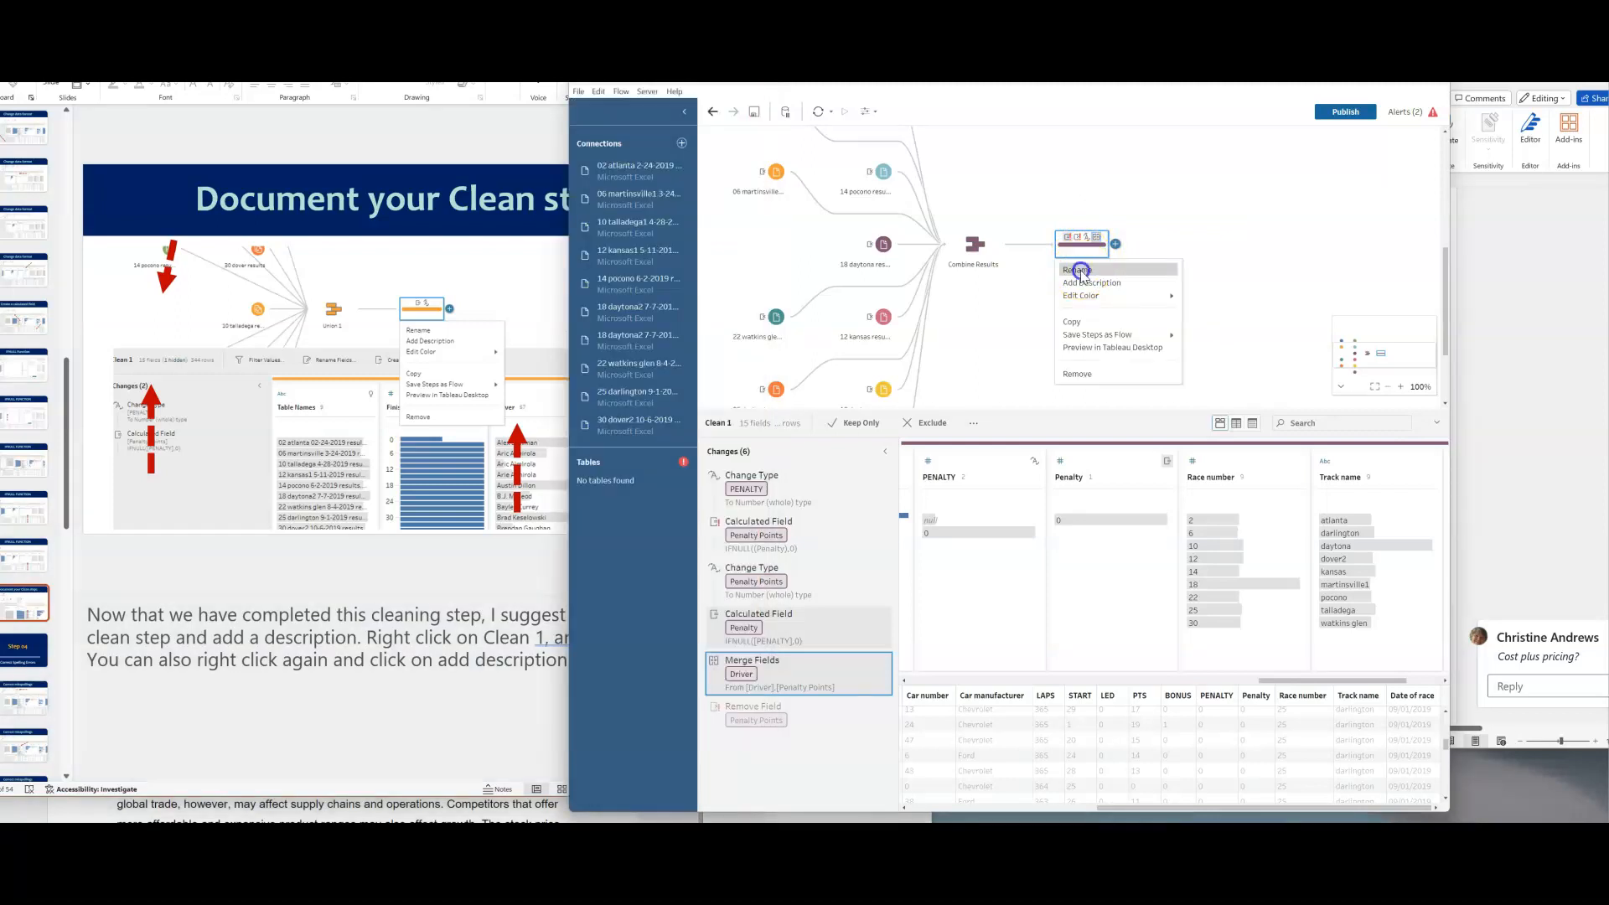
left_click(1080, 271)
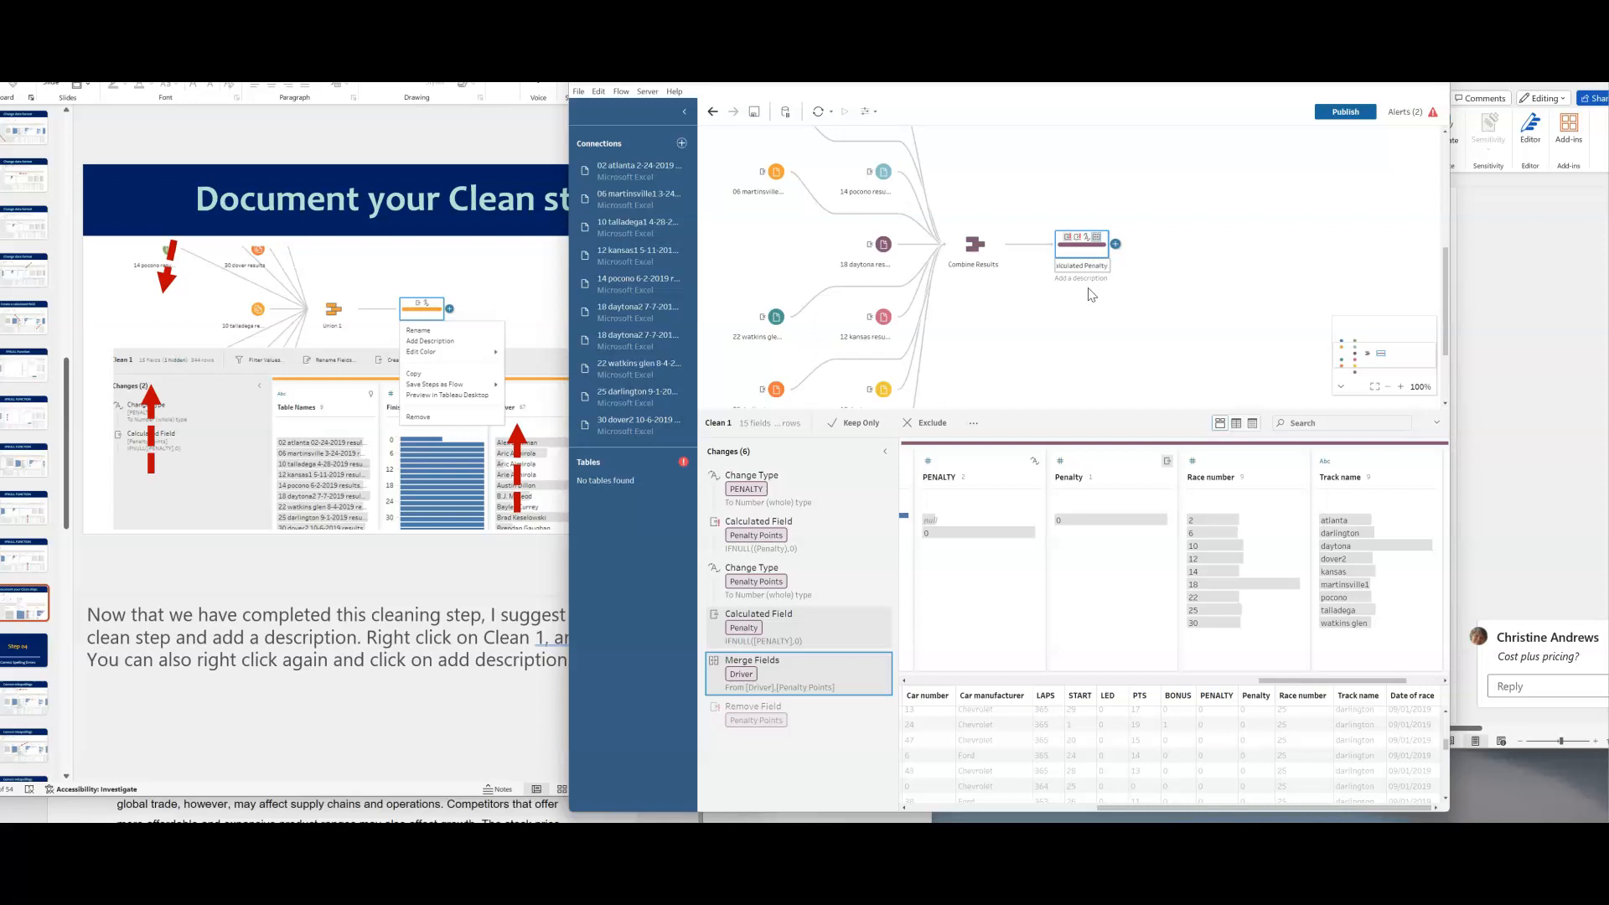
type("oints and chnaged")
key("BackSpace")
key("BackSpace")
key("BackSpace")
key("BackSpace")
key("BackSpace")
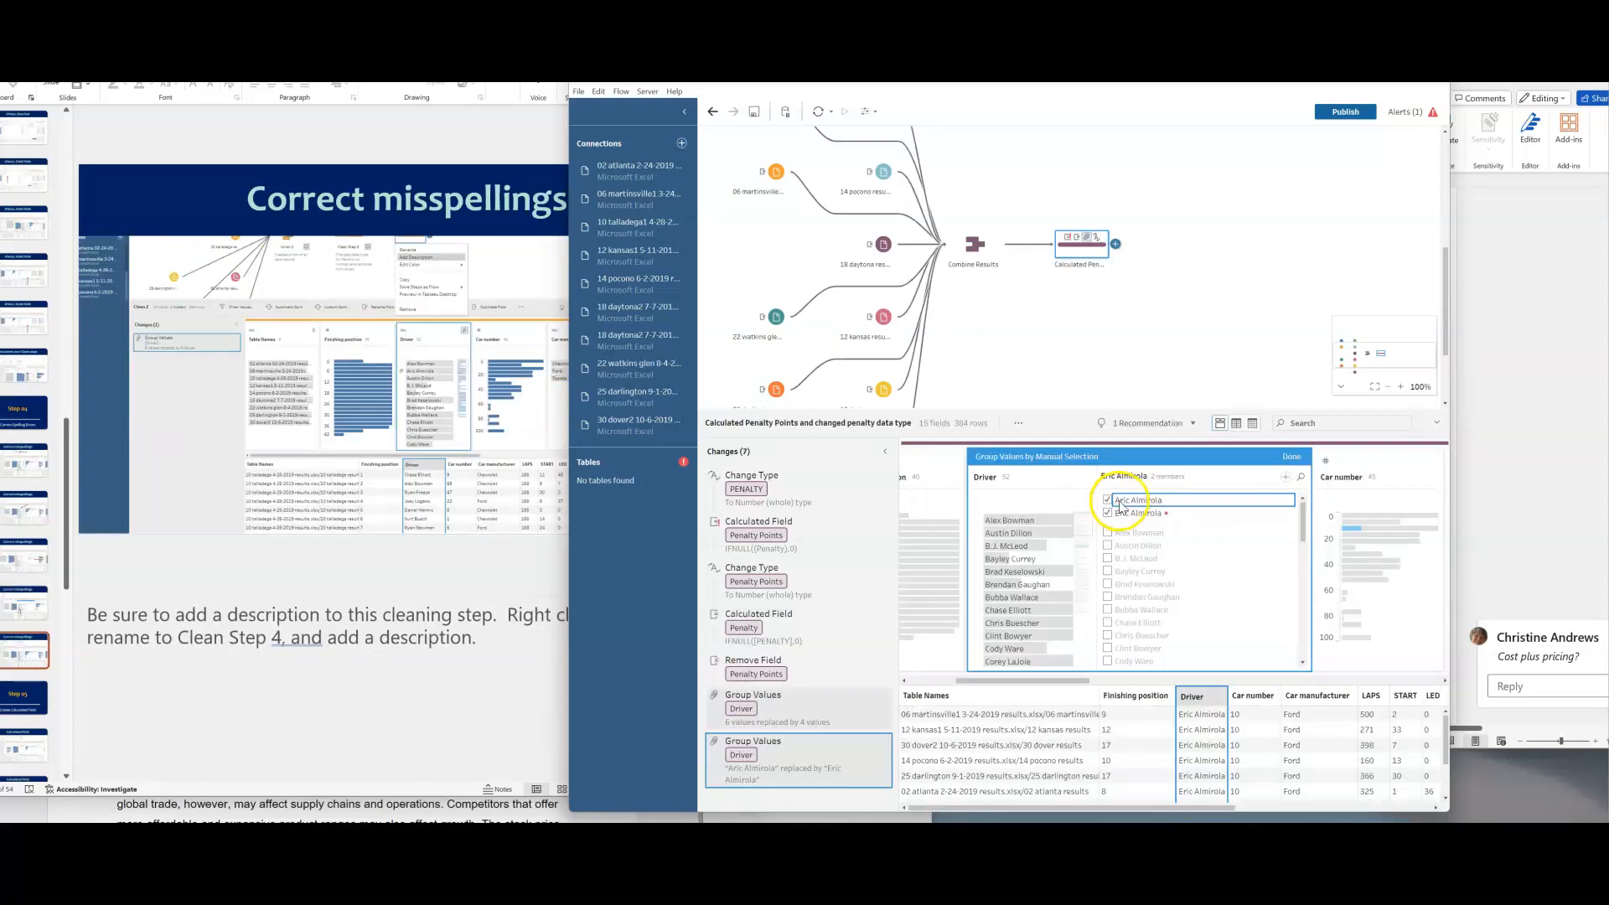
Group the spelling variants of the driver Almirola in the Driver field by manual selection.
left_click(1119, 501)
left_click(1082, 592)
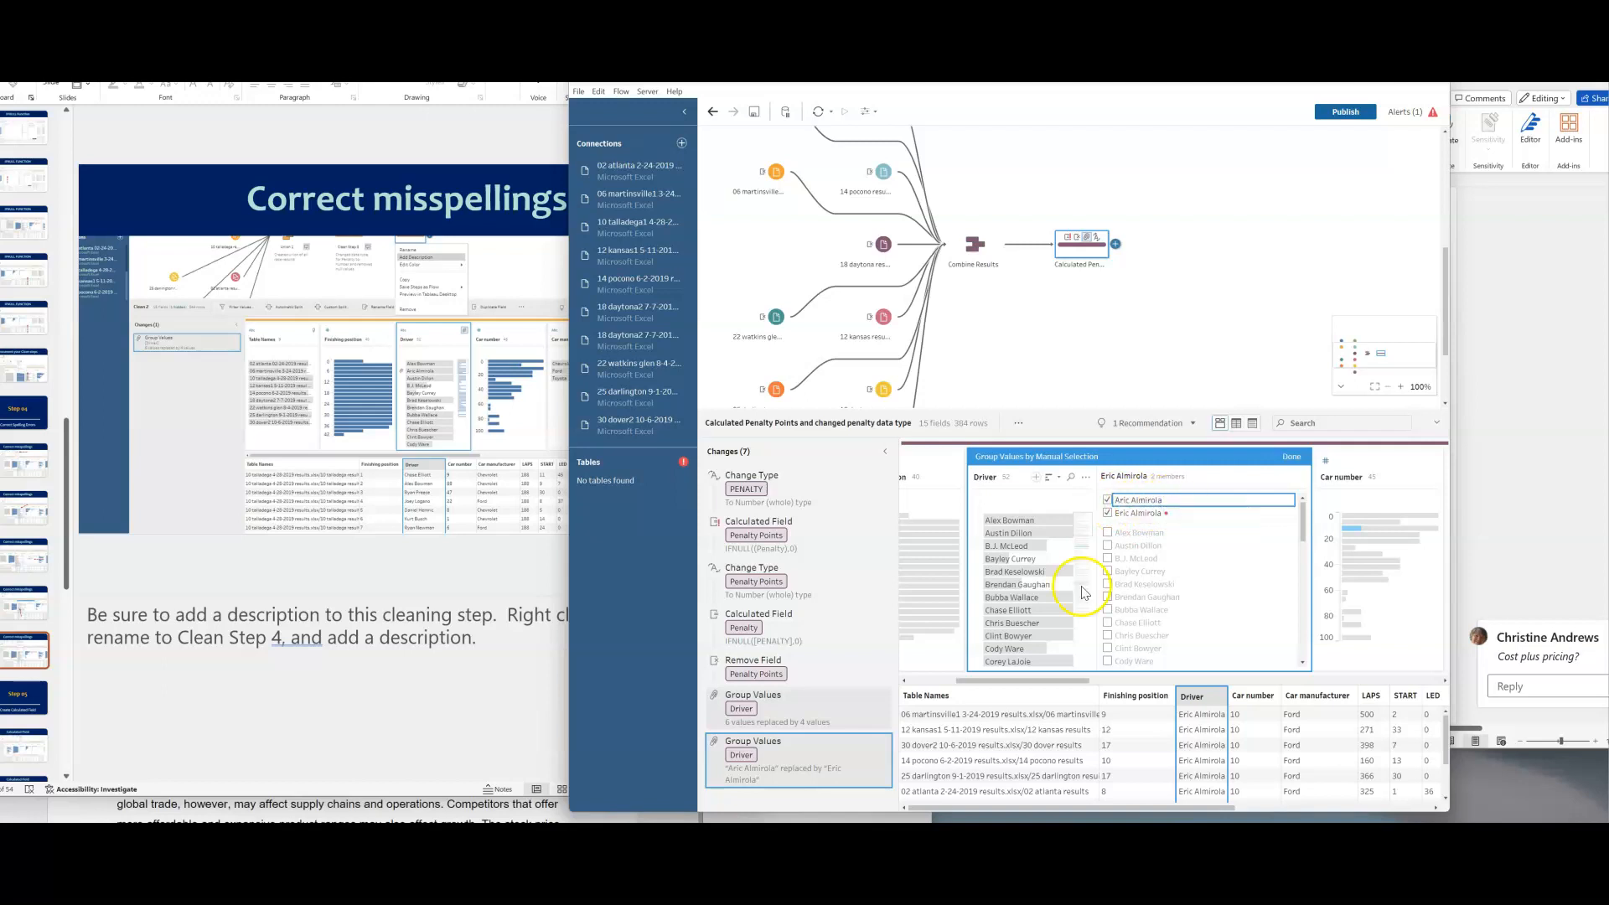